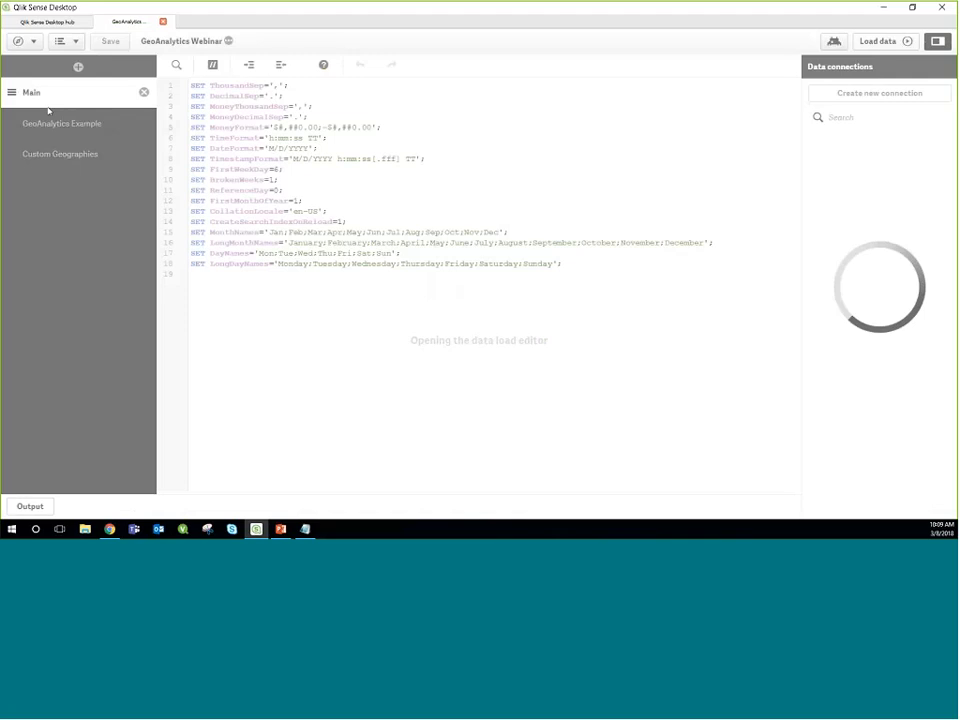
Step: Uncomment the LOAD statement in the GeoAnalytics Example script section and load the data
left_click(63, 124)
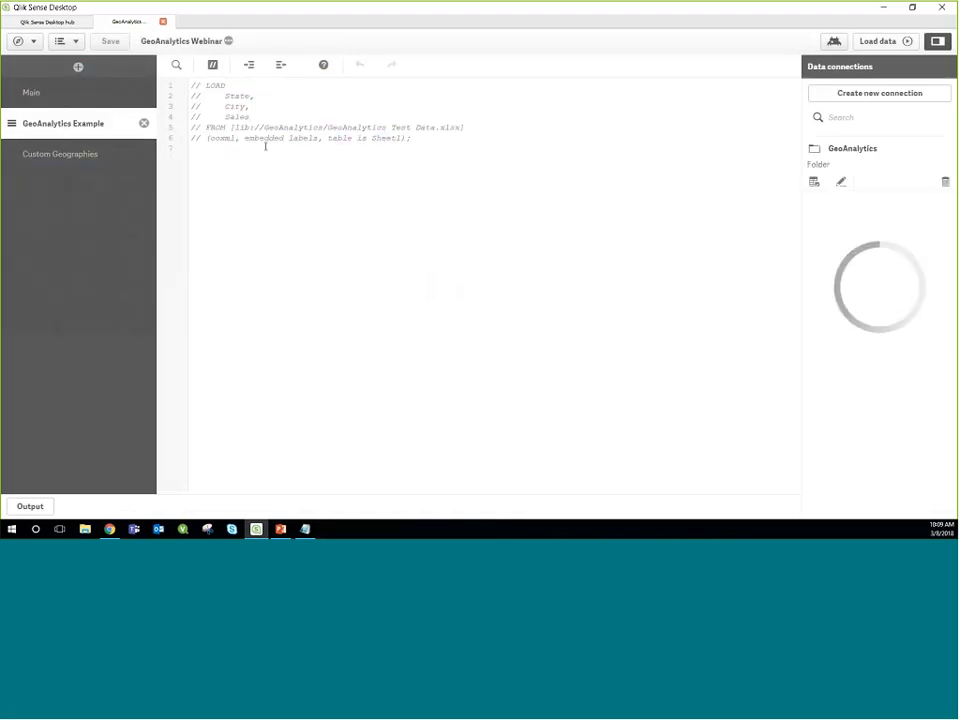
left_click_drag(266, 143, 122, 88)
left_click(212, 64)
left_click(295, 97)
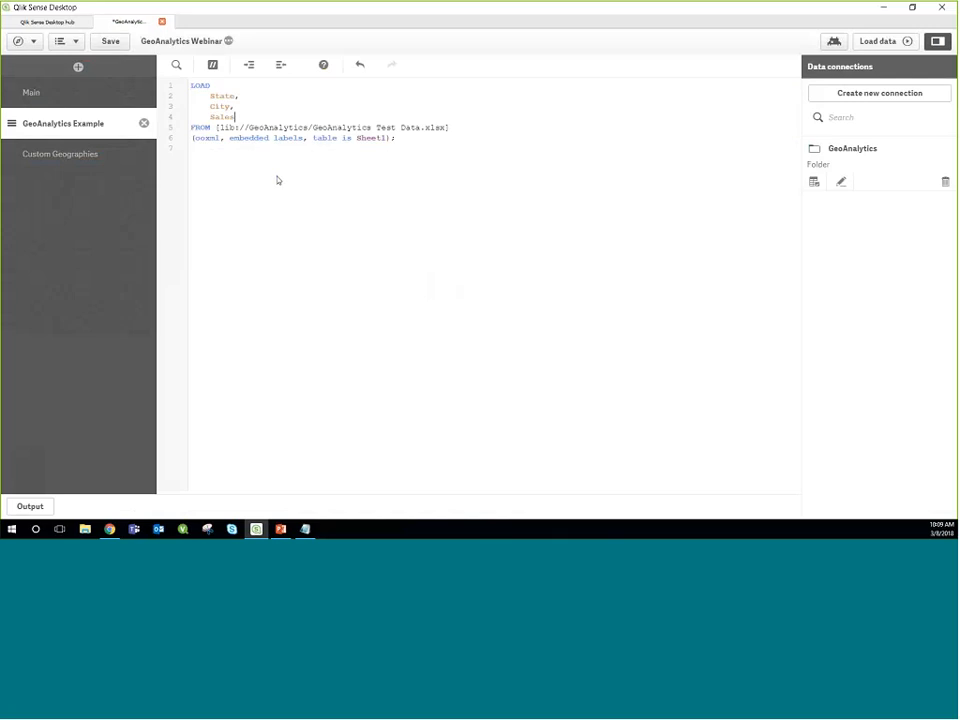
left_click(878, 41)
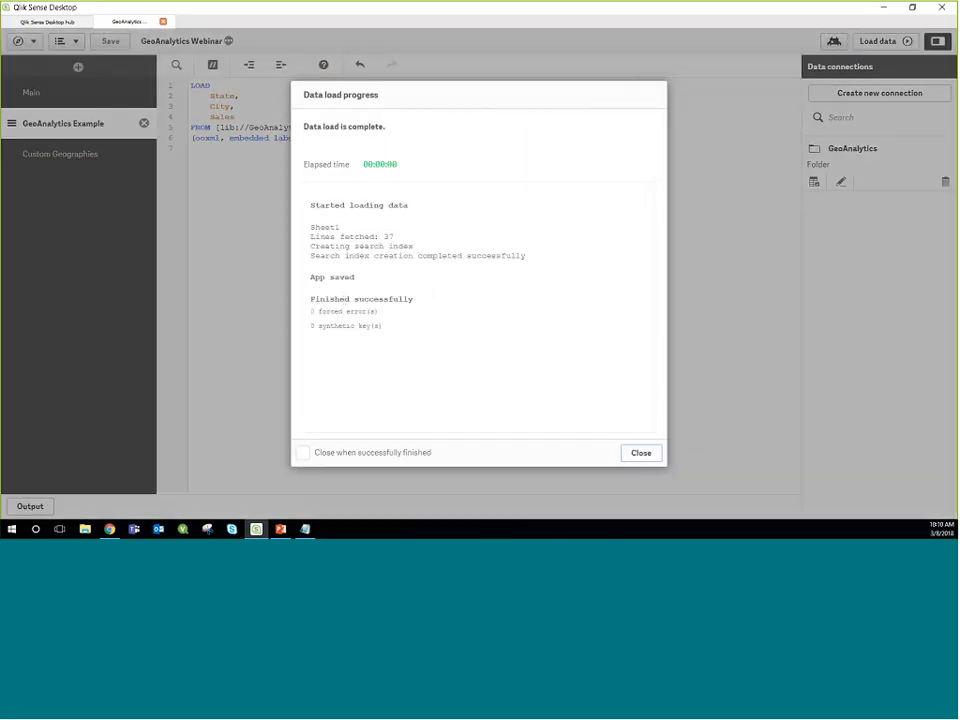
left_click(643, 453)
Step: Open the GeoAnalytics Example sheet from the app overview and put it in edit mode
left_click(40, 47)
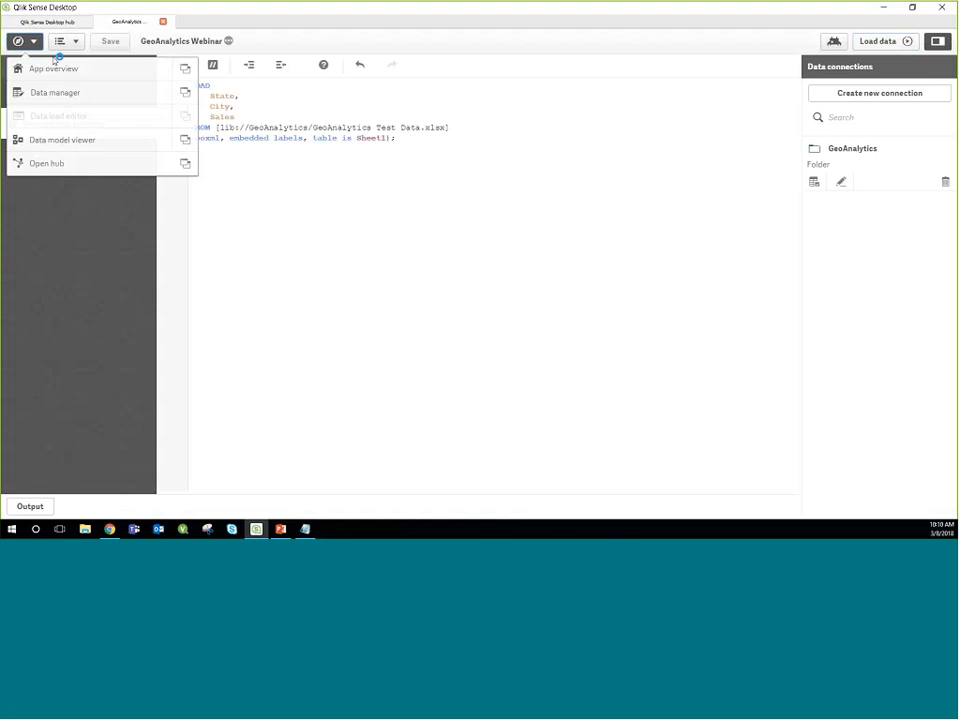
left_click(58, 68)
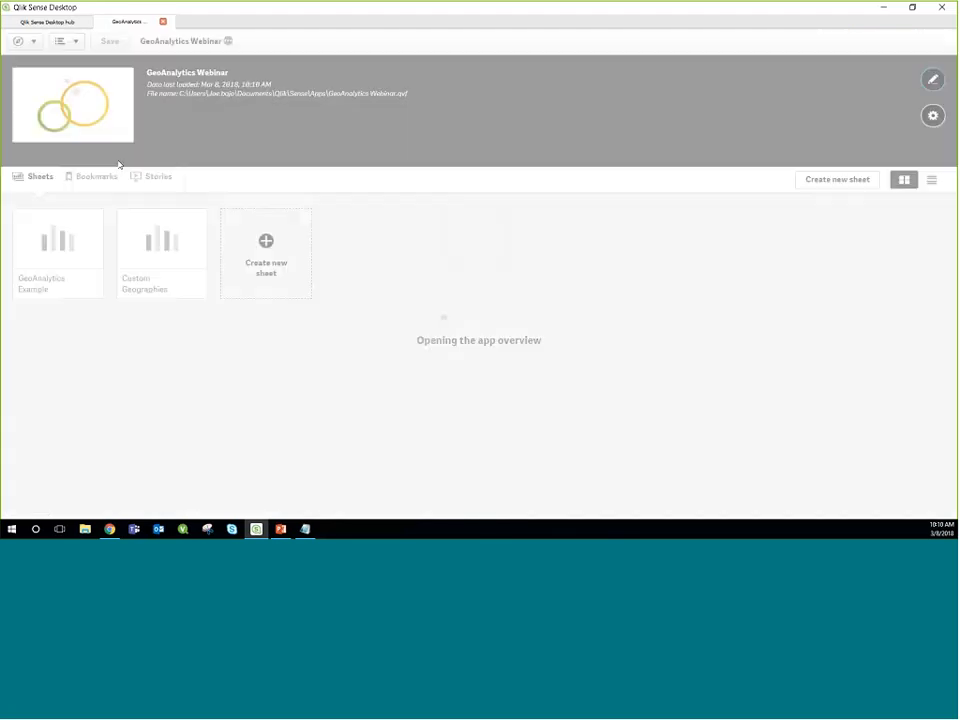
left_click(69, 233)
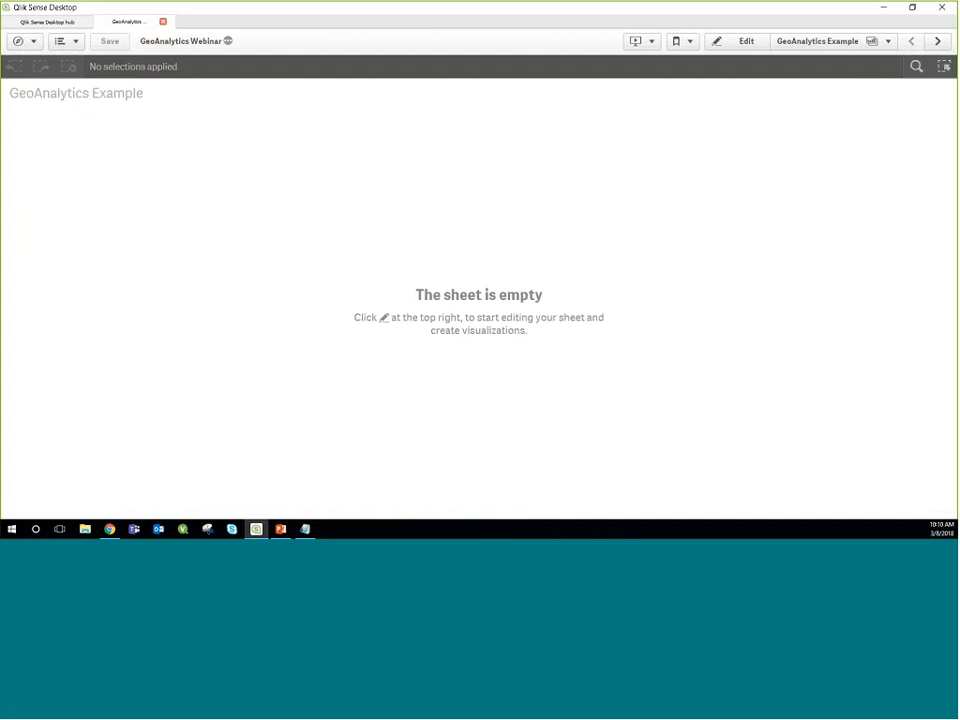
left_click(738, 41)
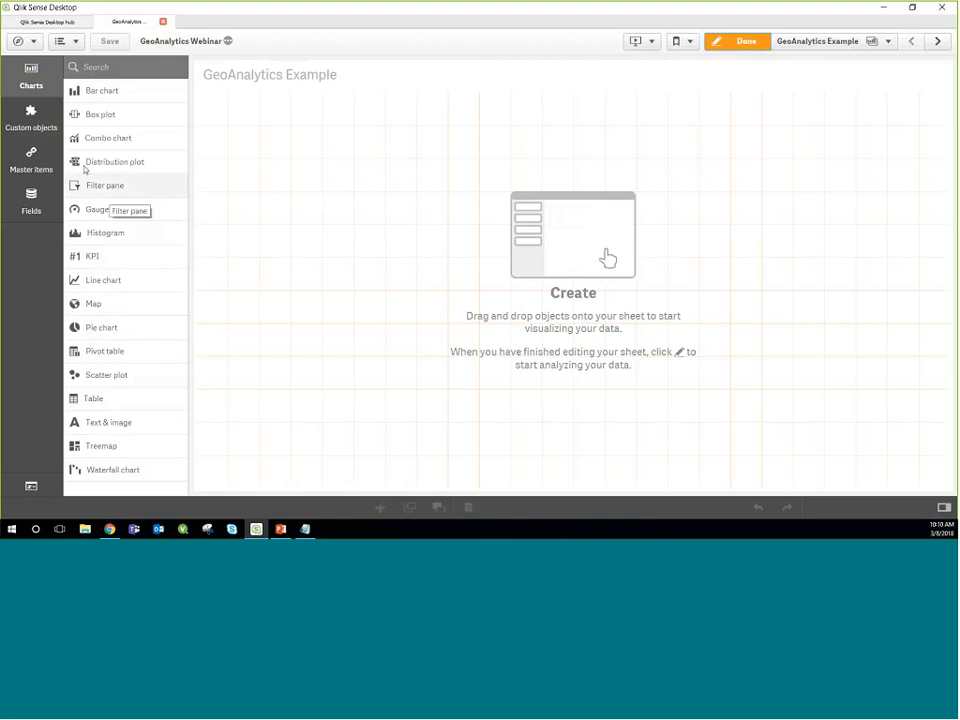
Step: Place a GeoAnalytics Map extension on the sheet, shorten it to fill the upper part, and view it outside edit mode
left_click(26, 120)
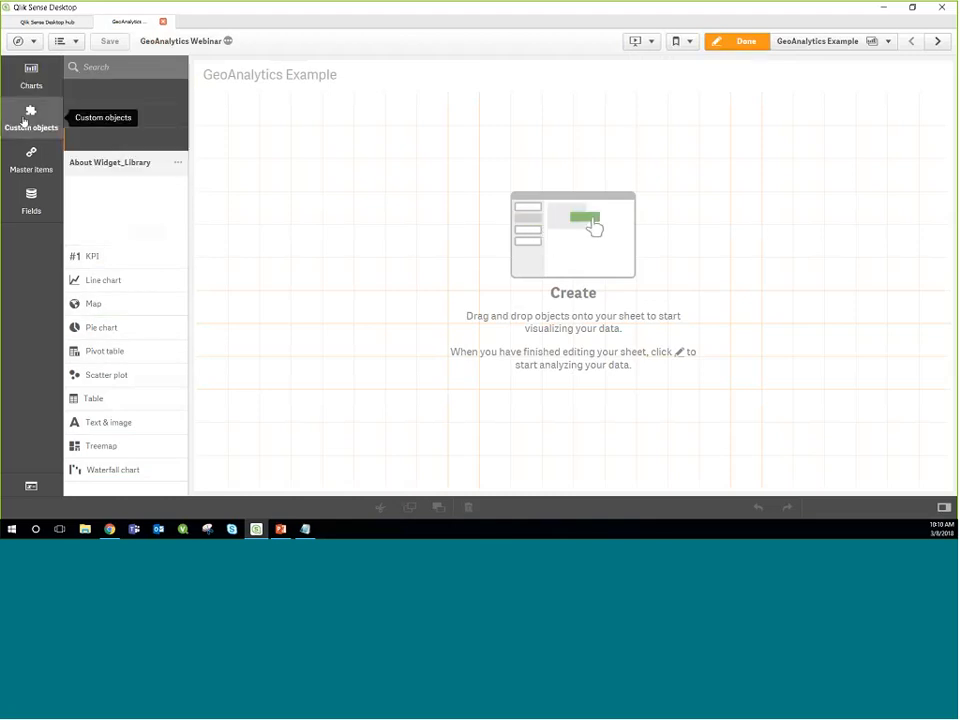
left_click(89, 96)
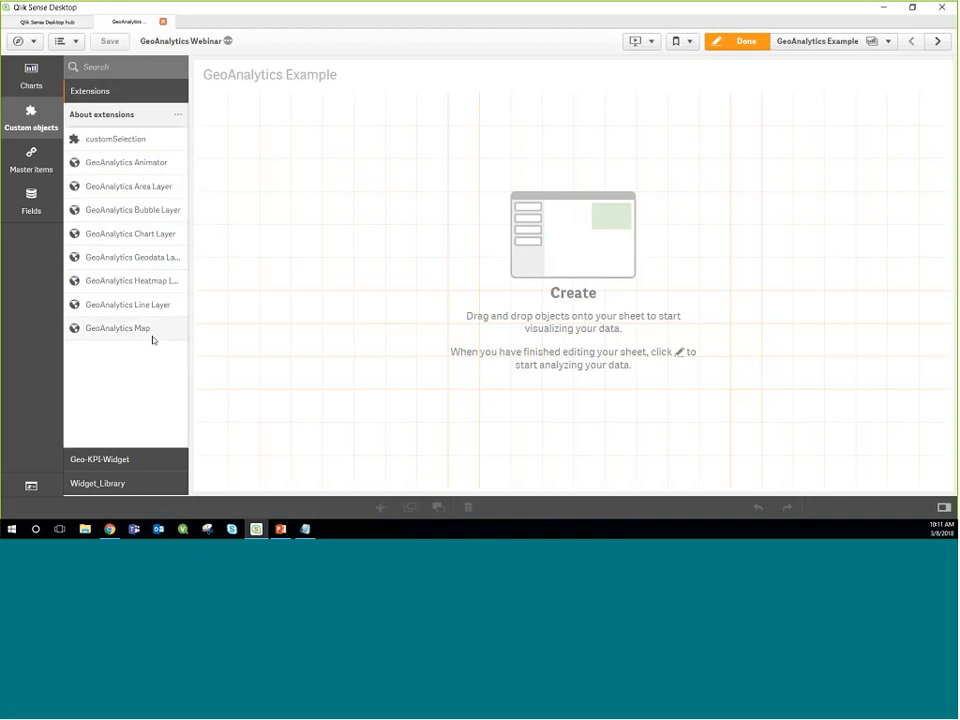
left_click_drag(150, 330, 525, 197)
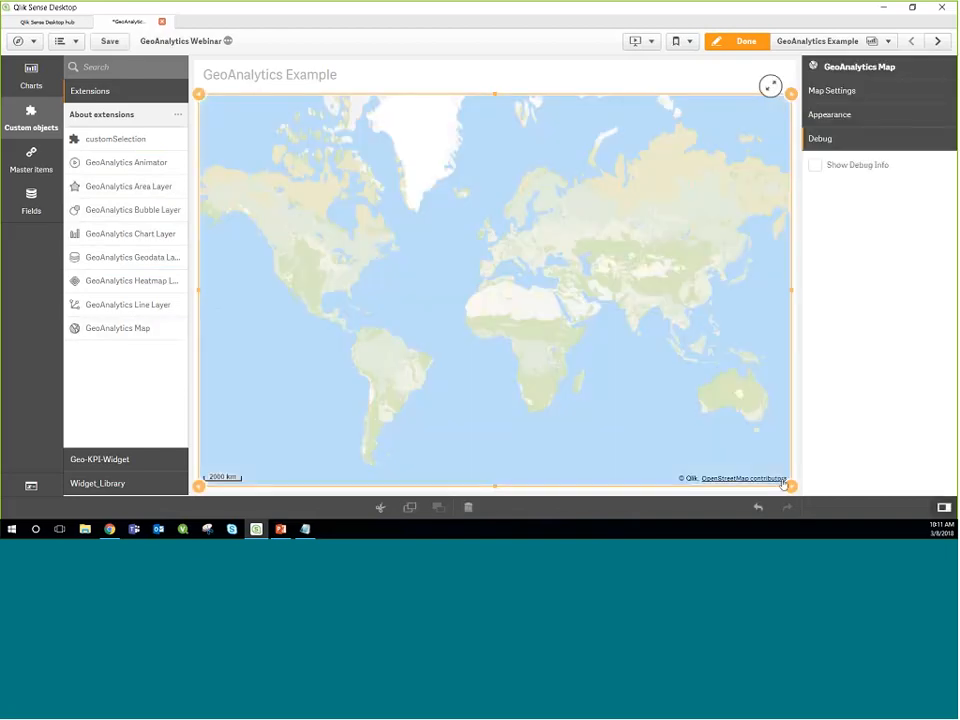
left_click_drag(790, 486, 778, 316)
left_click(740, 41)
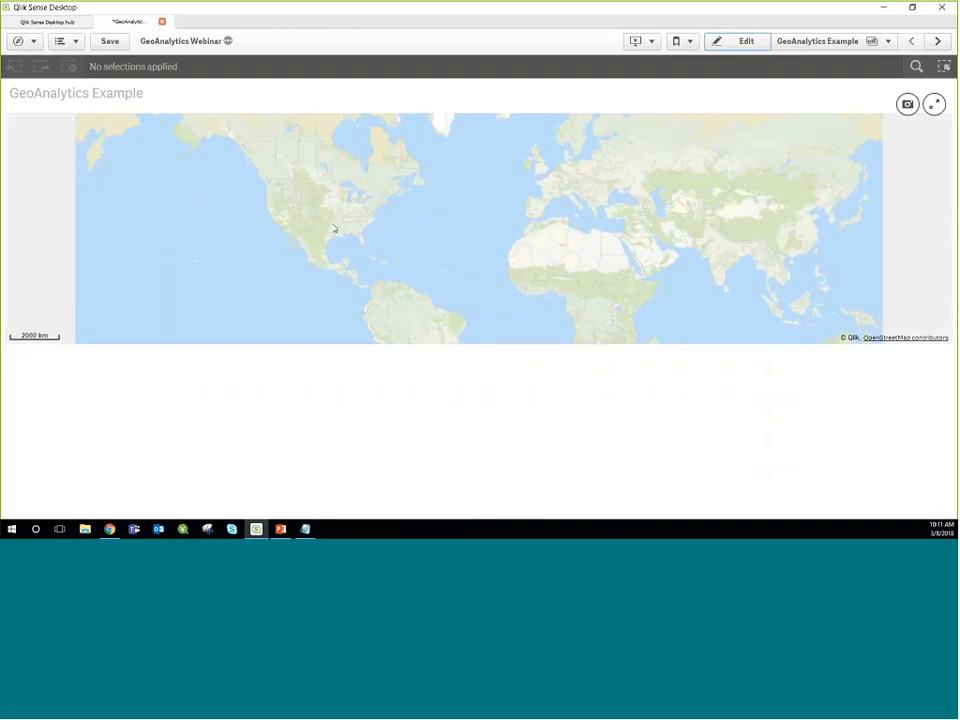
scroll(416, 214, "up", 5)
scroll(422, 213, "up", 3)
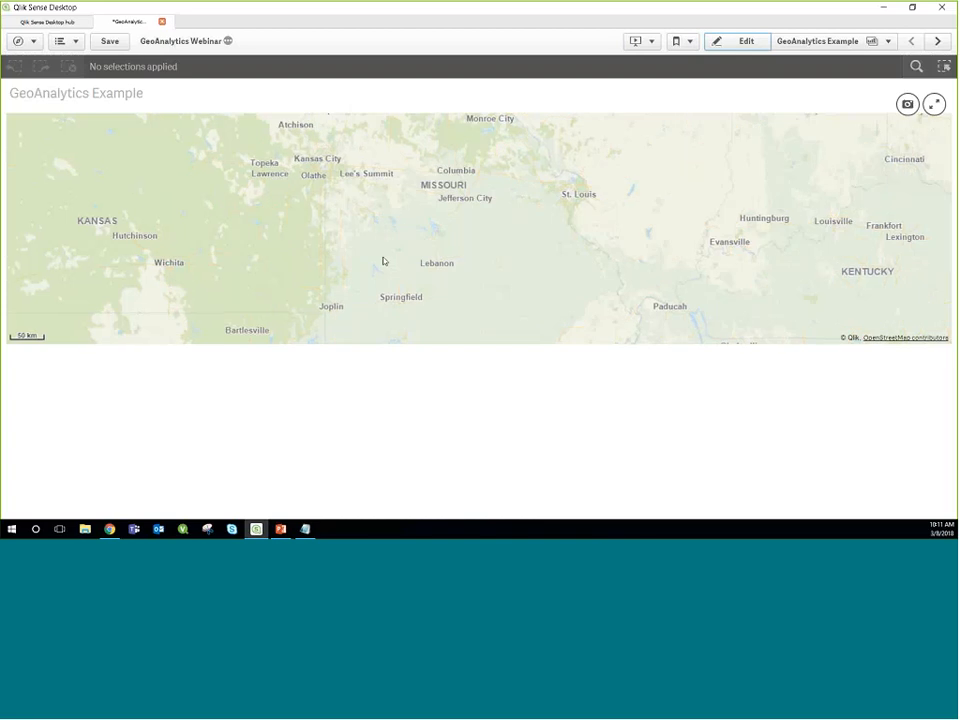
scroll(384, 259, "up", 2)
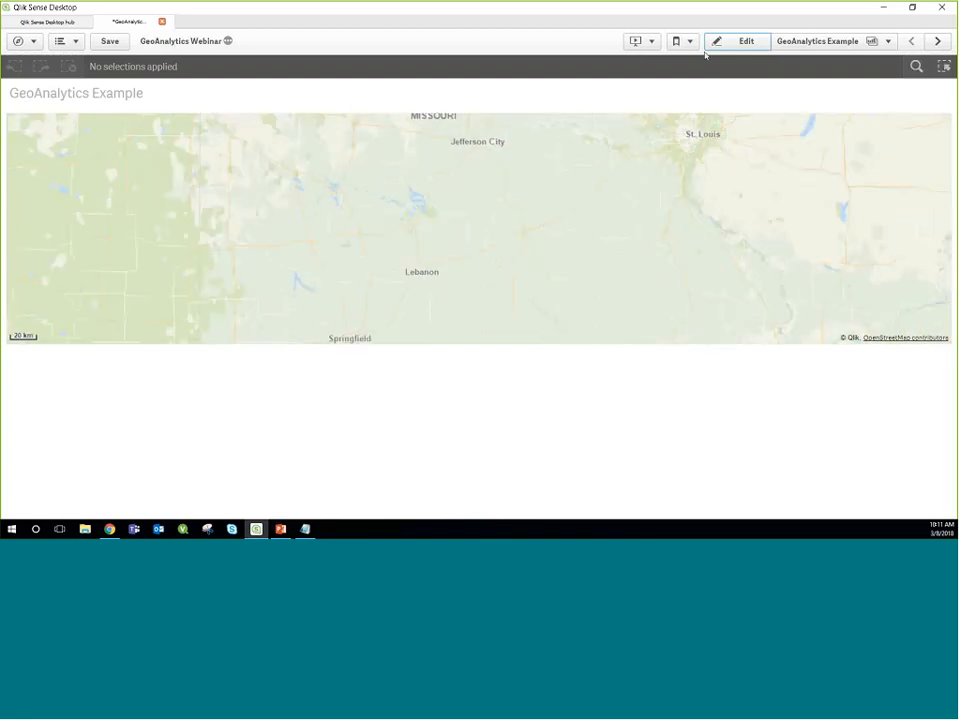
Step: Add a GeoAnalytics Area Layer below the map in edit mode, using State as its dimension
left_click(737, 41)
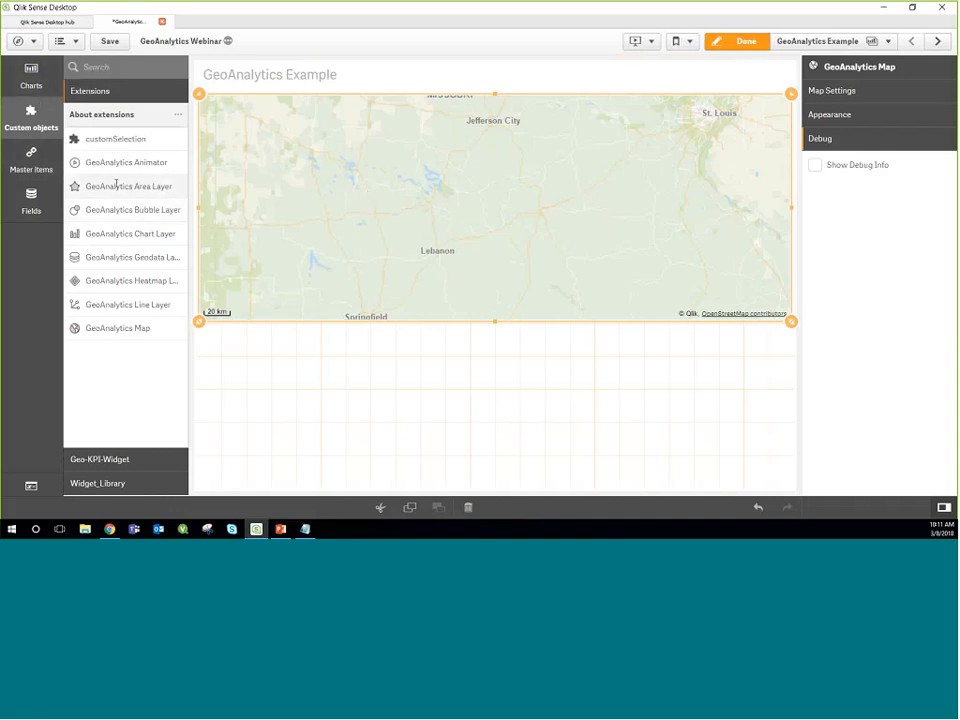
left_click_drag(116, 185, 358, 407)
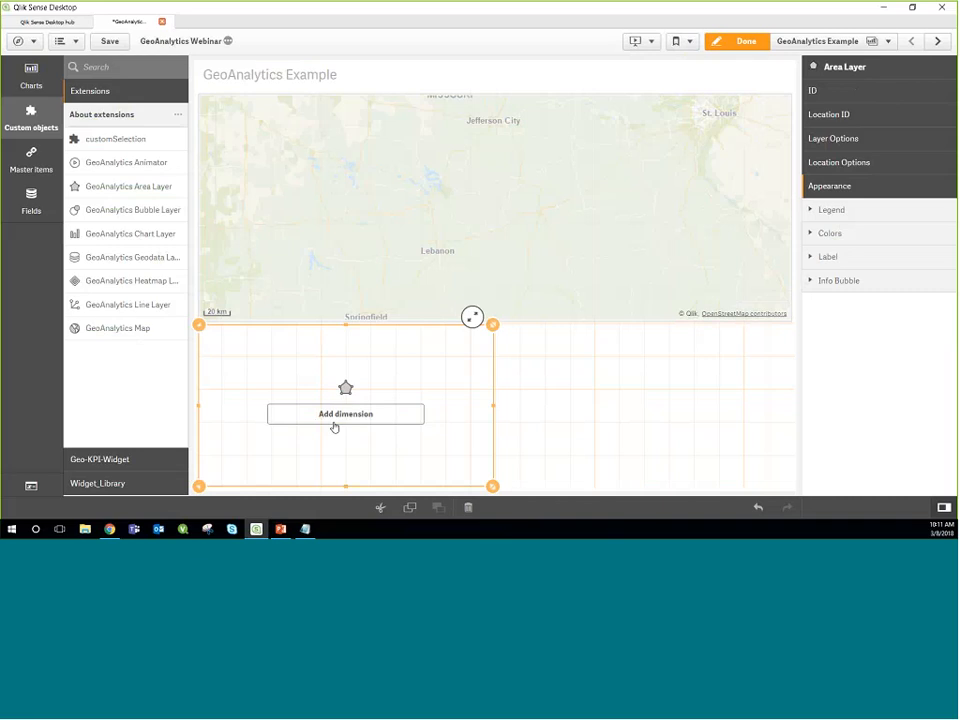
left_click(335, 427)
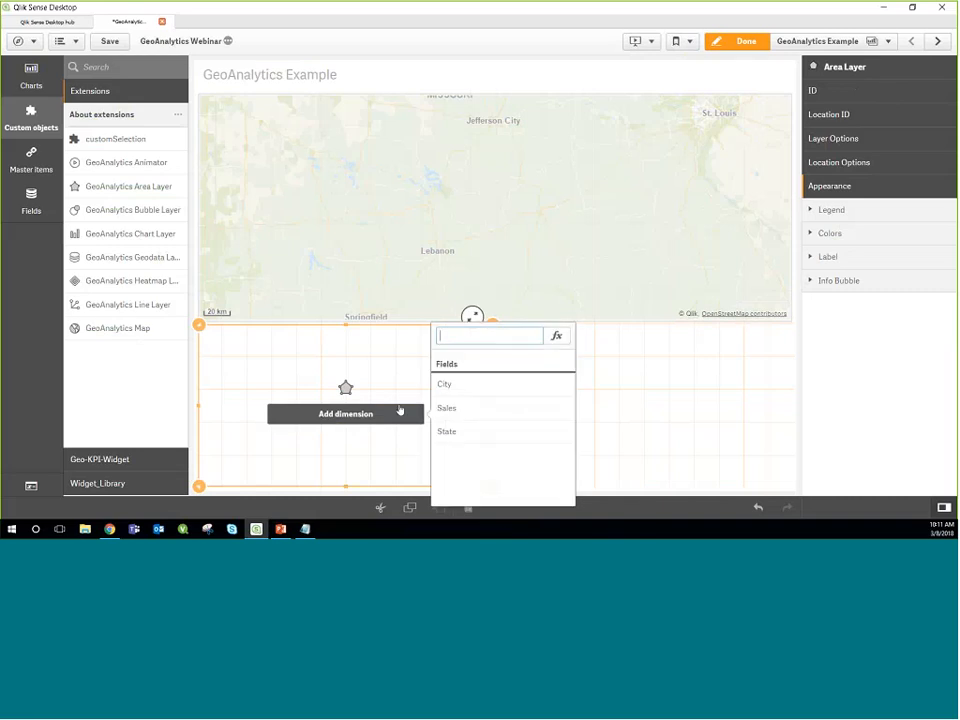
left_click(468, 432)
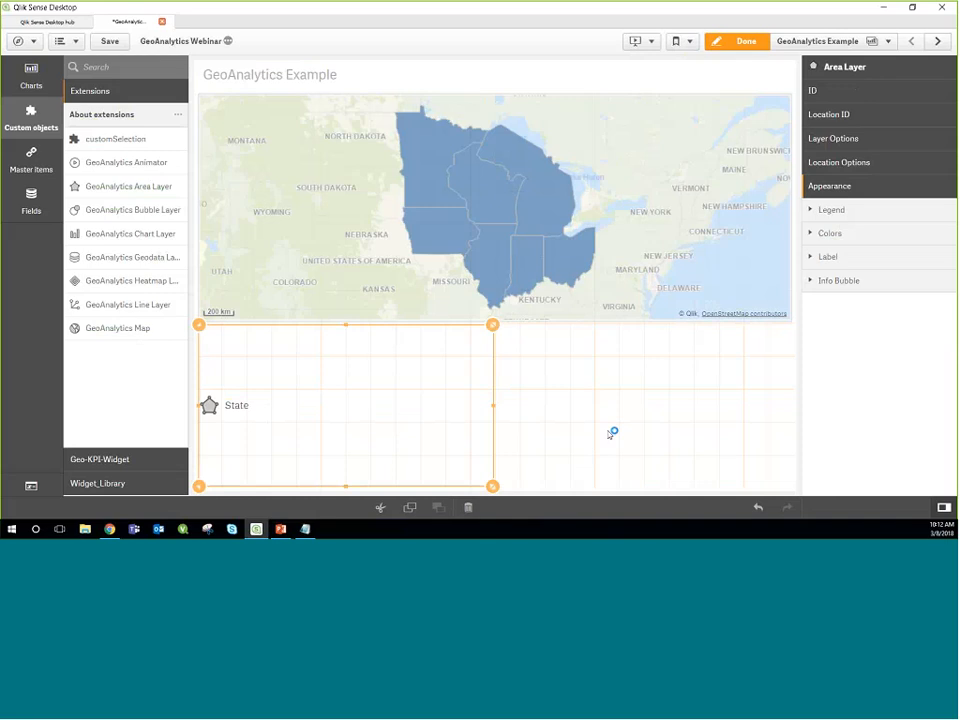
mouse_move(491, 275)
Step: Add Sum(Sales) as a Location ID measure of the area layer and label it Total Sales
left_click(836, 118)
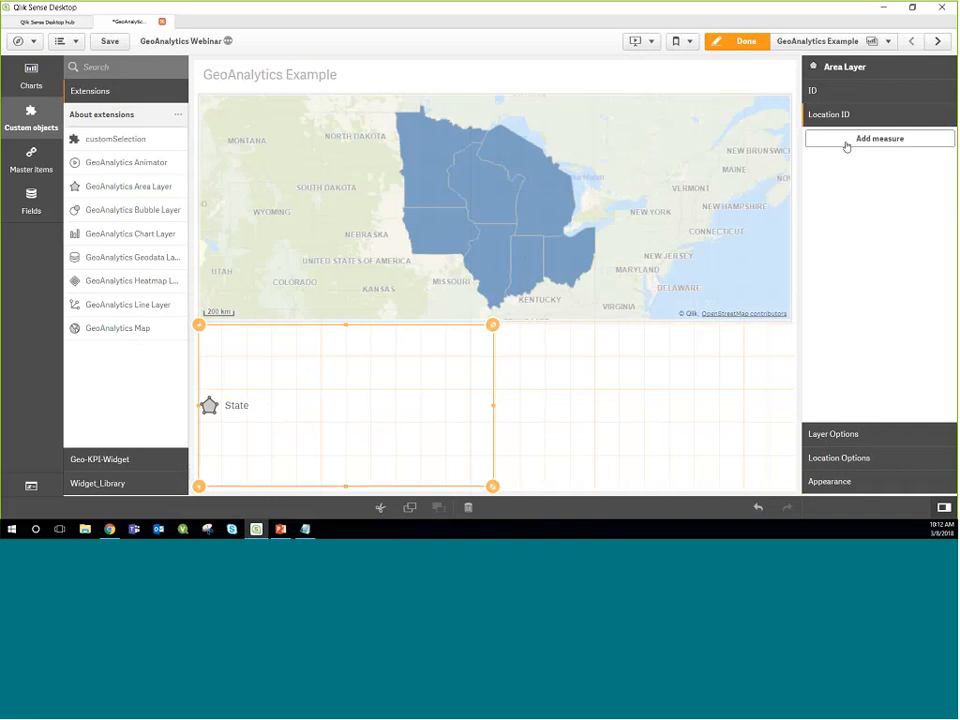
left_click(846, 146)
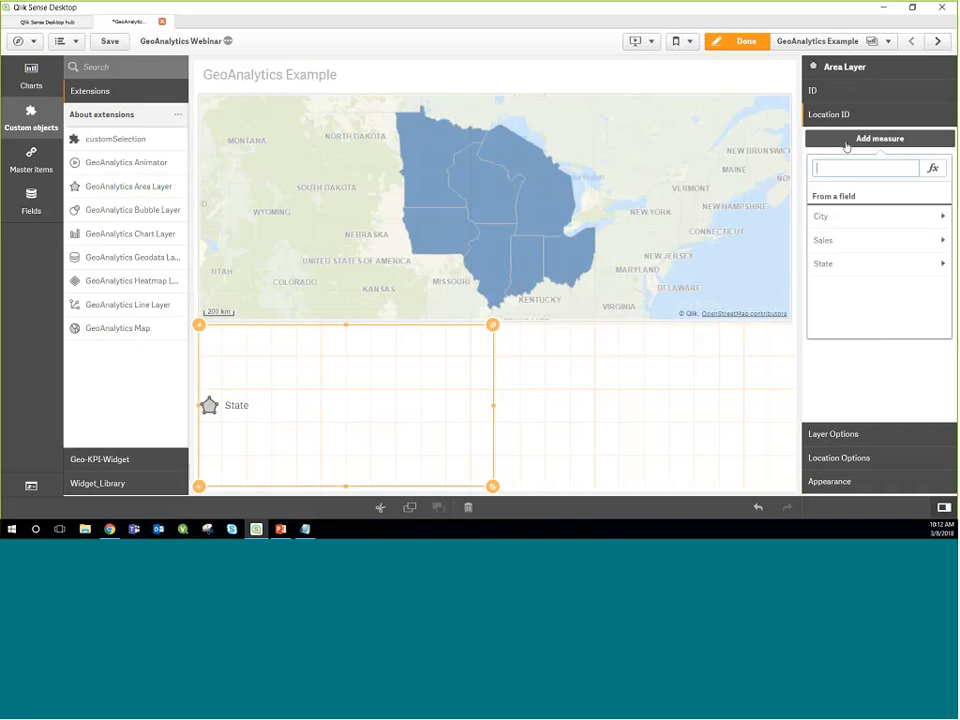
left_click(848, 238)
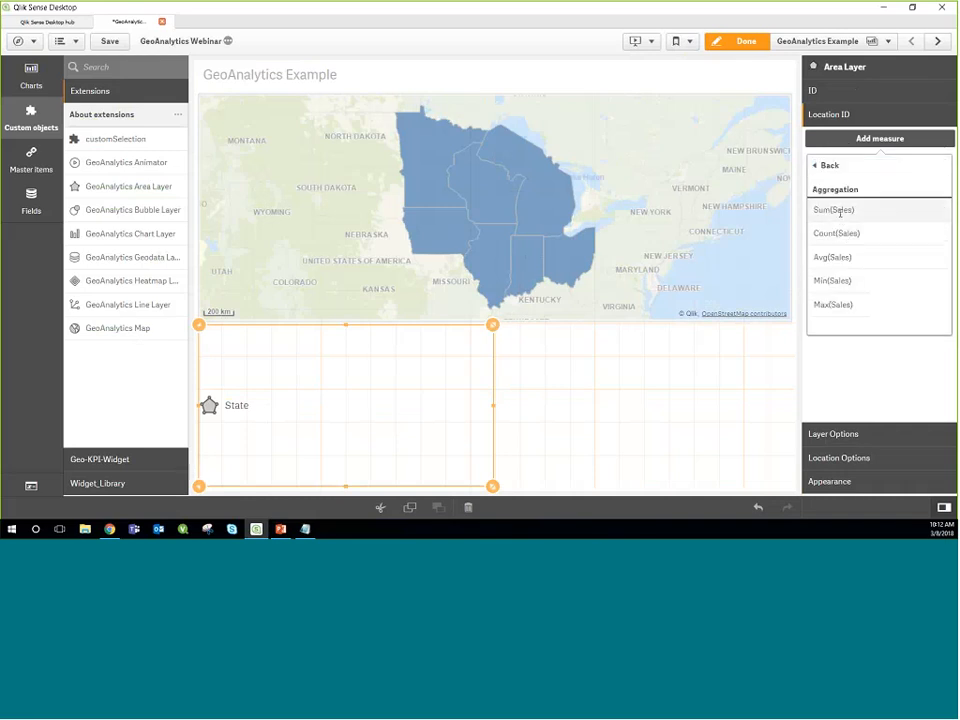
left_click(842, 209)
left_click(829, 238)
type("Total")
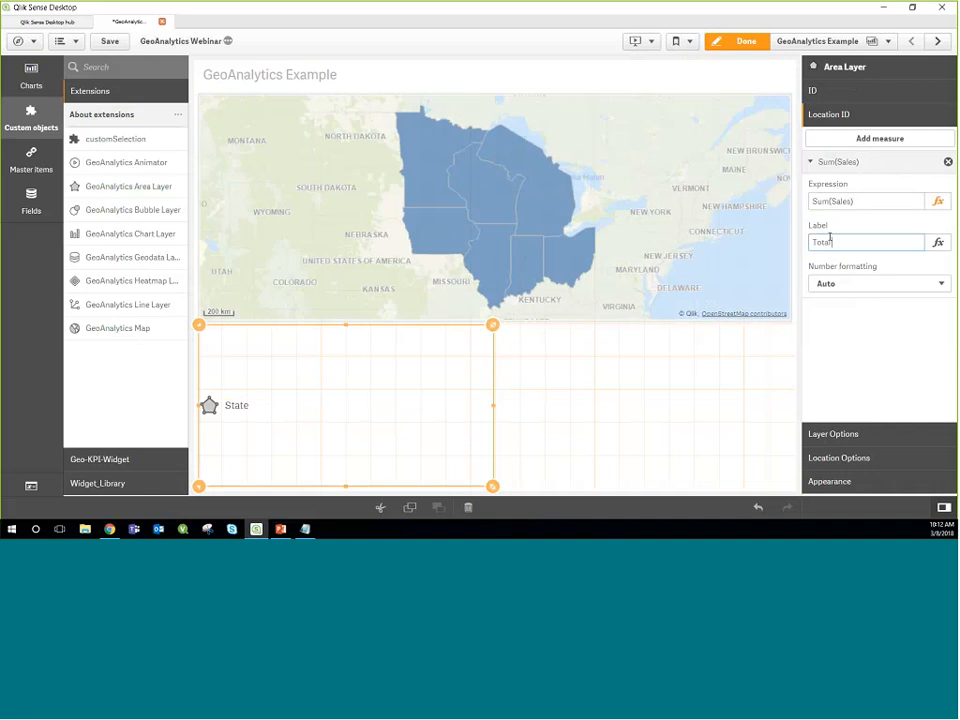
type(" Sales")
left_click(826, 164)
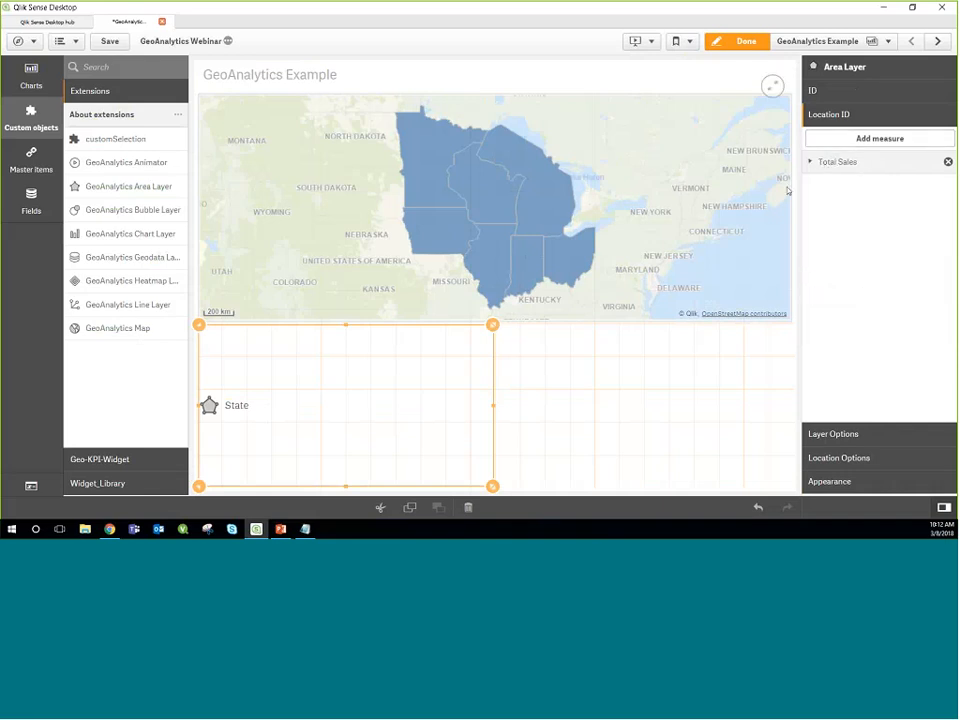
Step: Switch the area layer to custom colors by measure and check the state tooltips outside edit mode
mouse_move(544, 197)
left_click(835, 482)
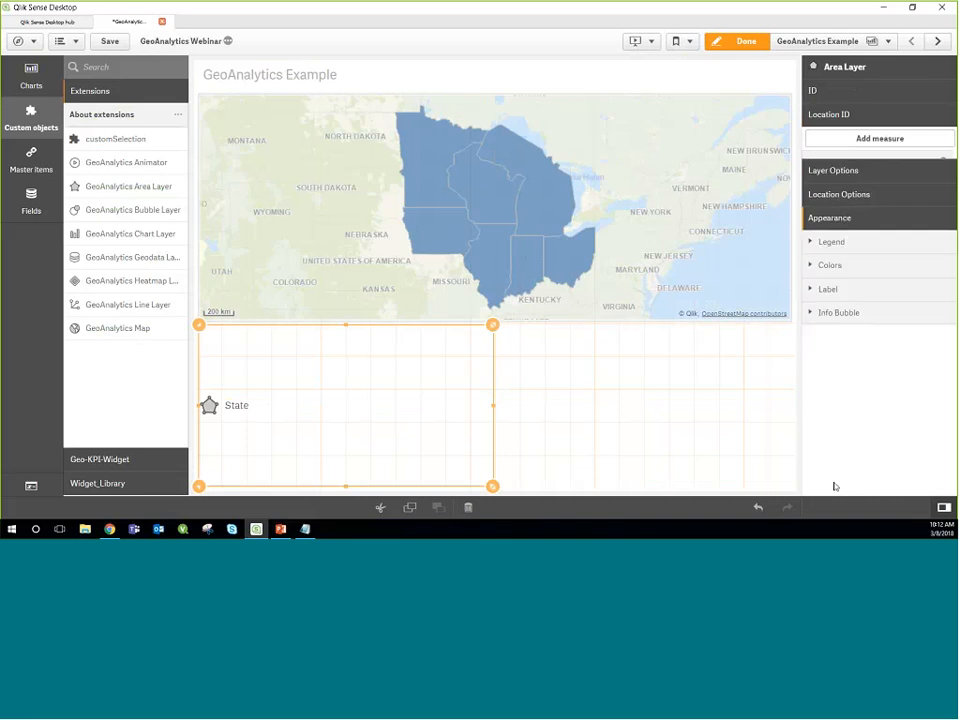
left_click(836, 233)
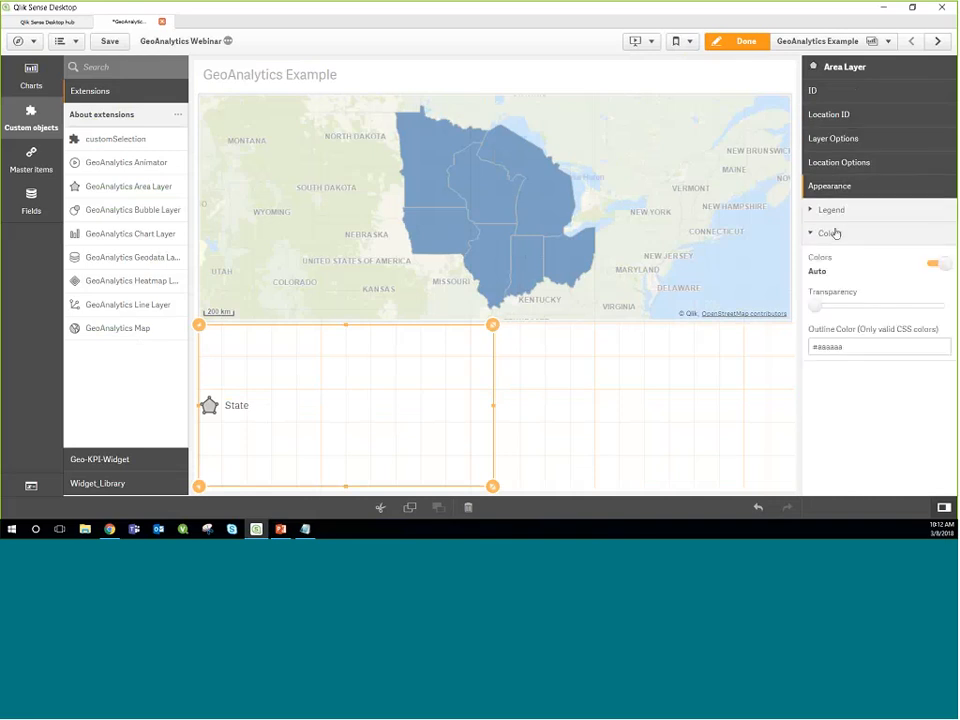
left_click(928, 264)
left_click(873, 295)
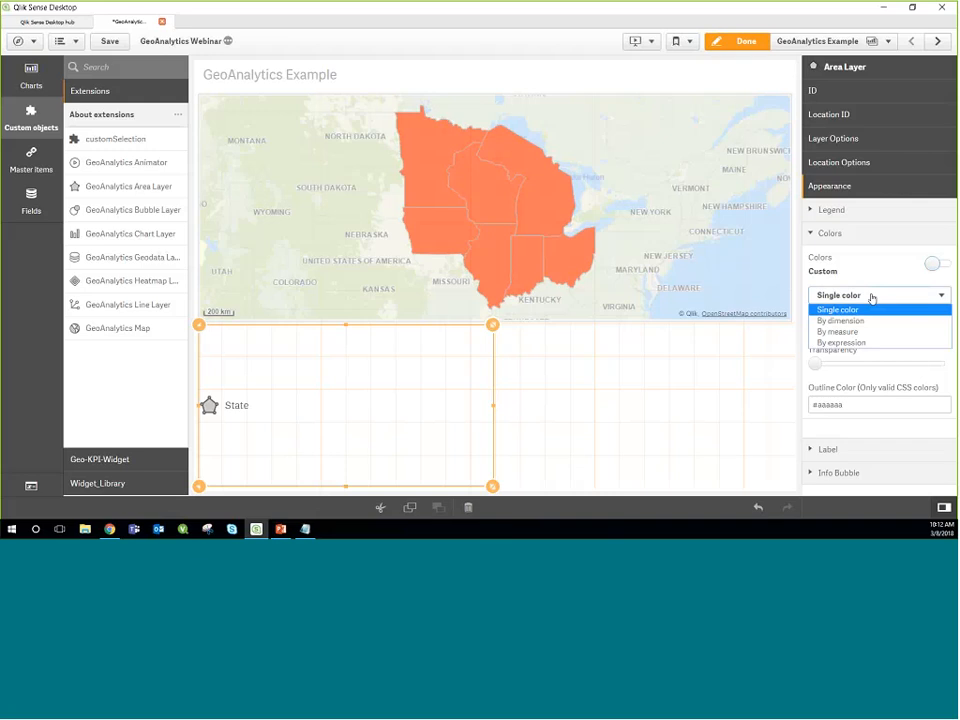
left_click(858, 331)
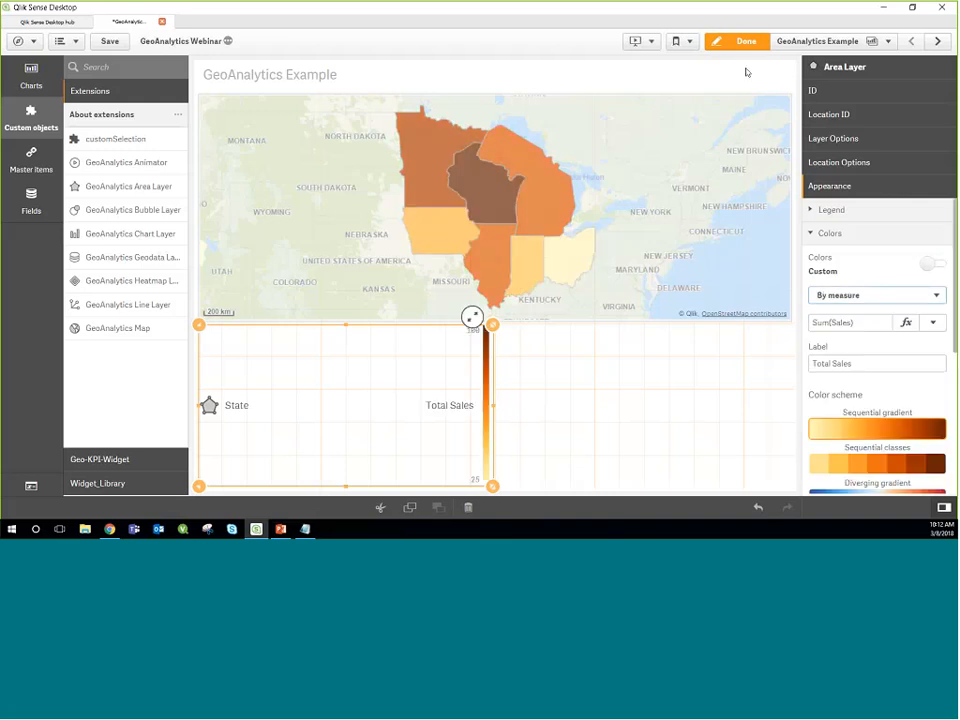
left_click(749, 46)
mouse_move(484, 212)
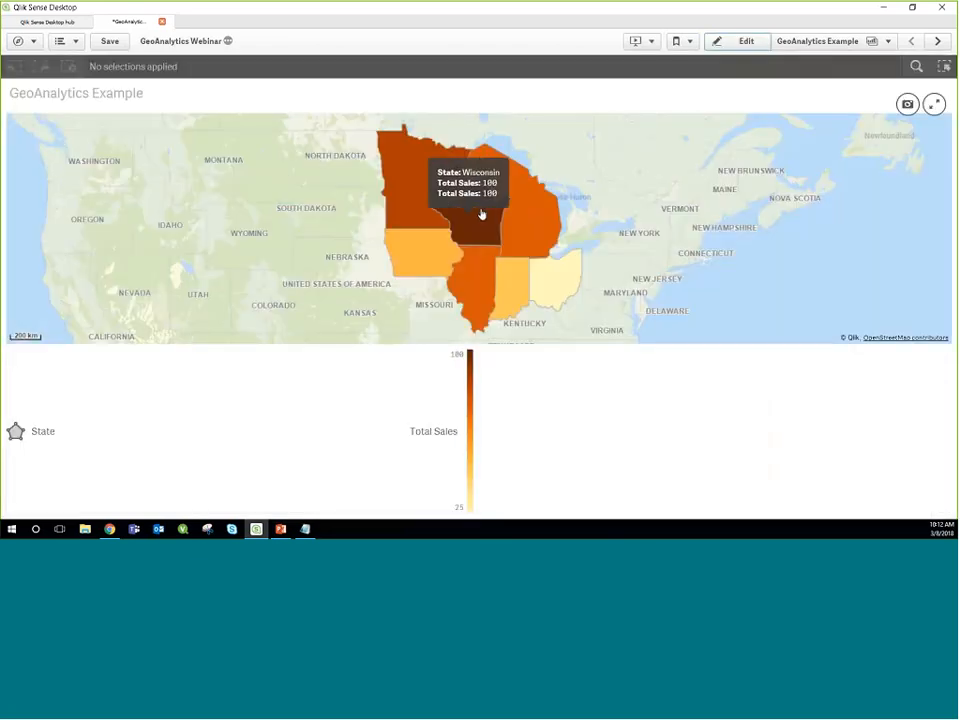
mouse_move(415, 188)
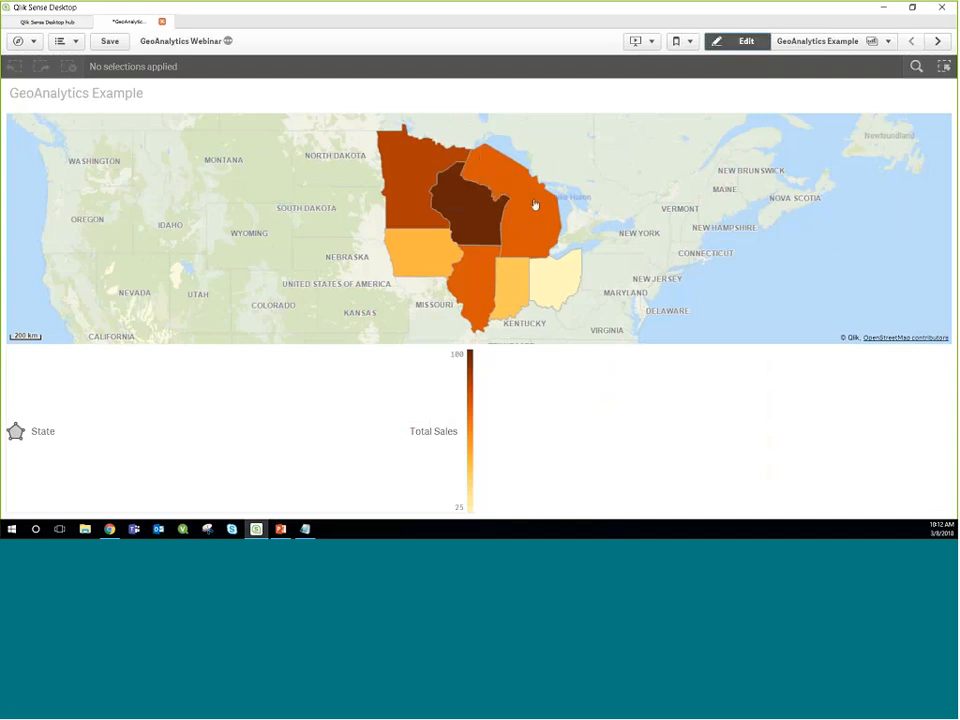
Step: Clear the label of the area layer's color measure and check the Wisconsin tooltip outside edit mode
left_click(746, 41)
left_click(852, 363)
left_click_drag(852, 363, 796, 361)
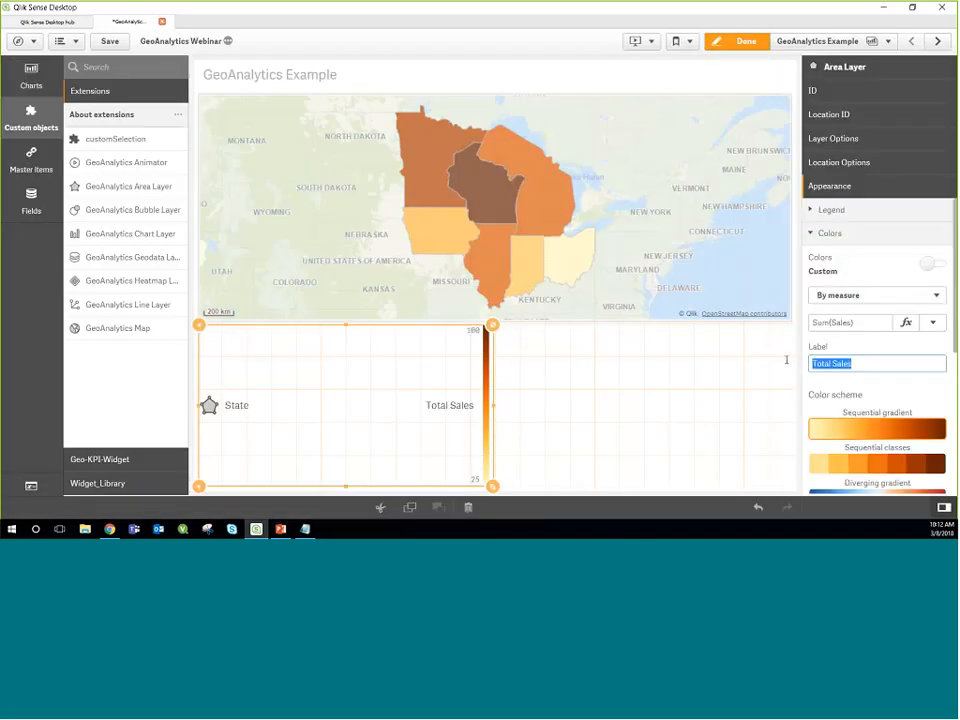
key("BackSpace")
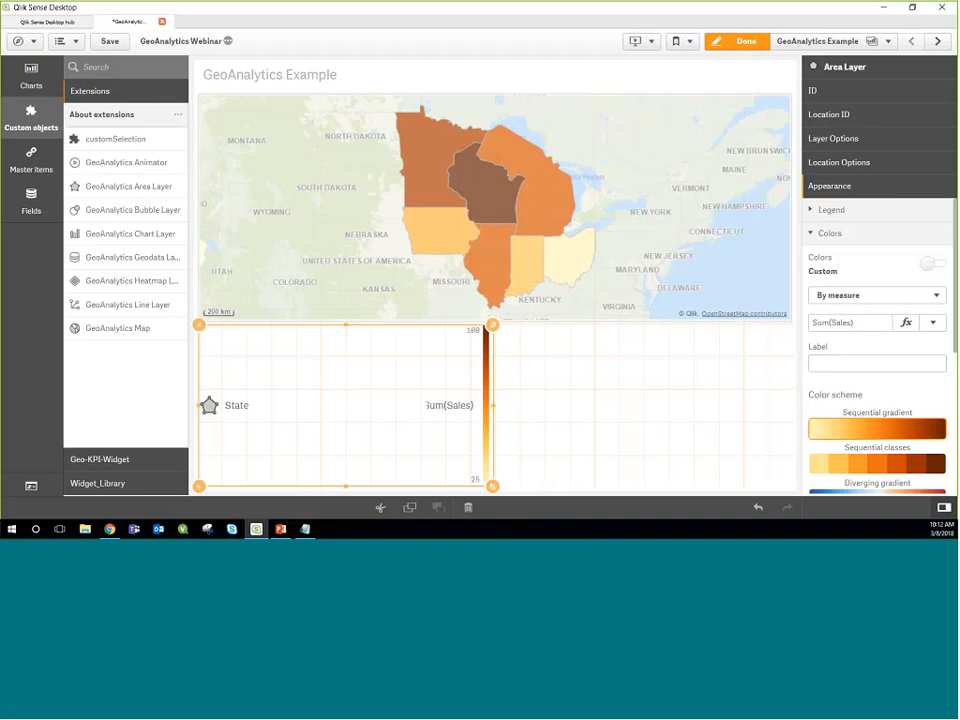
left_click(738, 41)
mouse_move(494, 218)
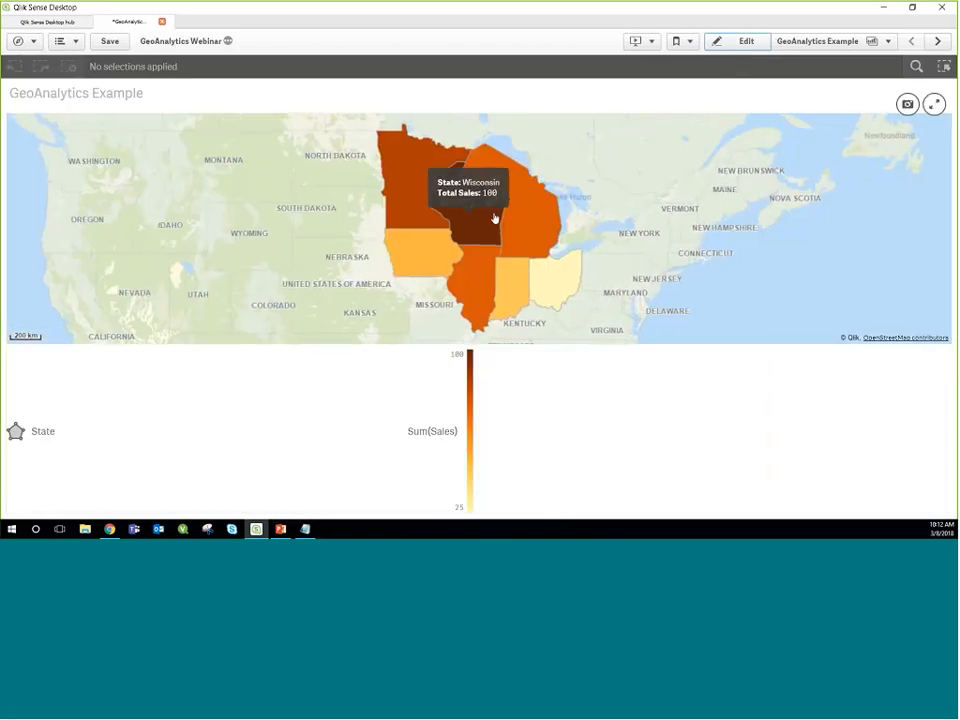
Step: Filter the data to Wisconsin by selecting it on the map, and clear that State selection
left_click(465, 220)
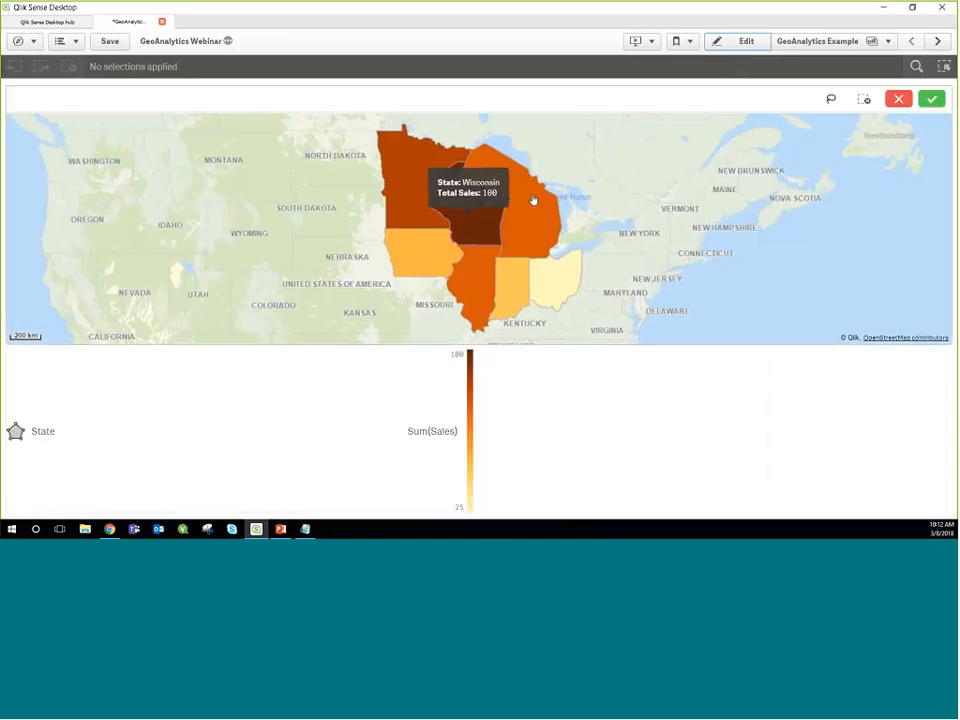
left_click(931, 101)
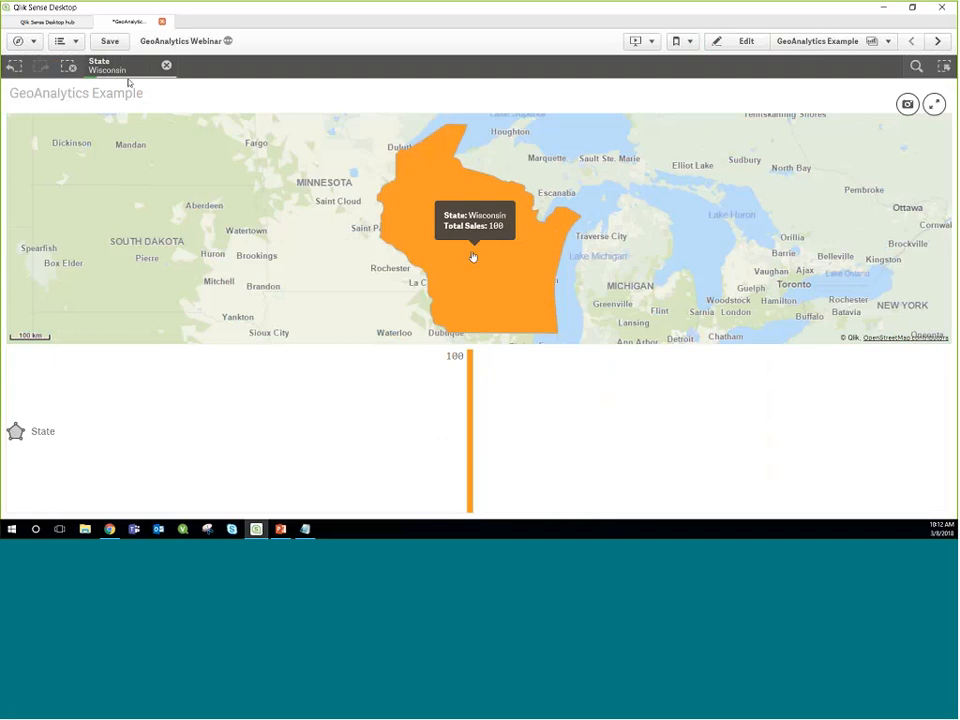
left_click(166, 65)
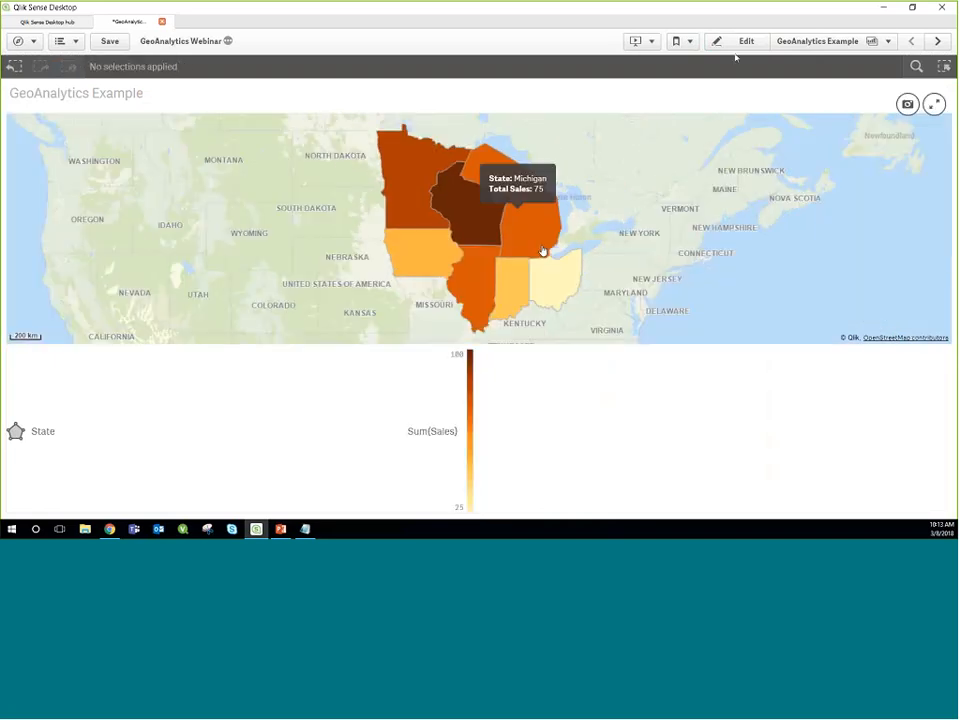
Step: Add a GeoAnalytics Bubble Layer beside the area layer below the map, with City as its dimension
left_click(740, 44)
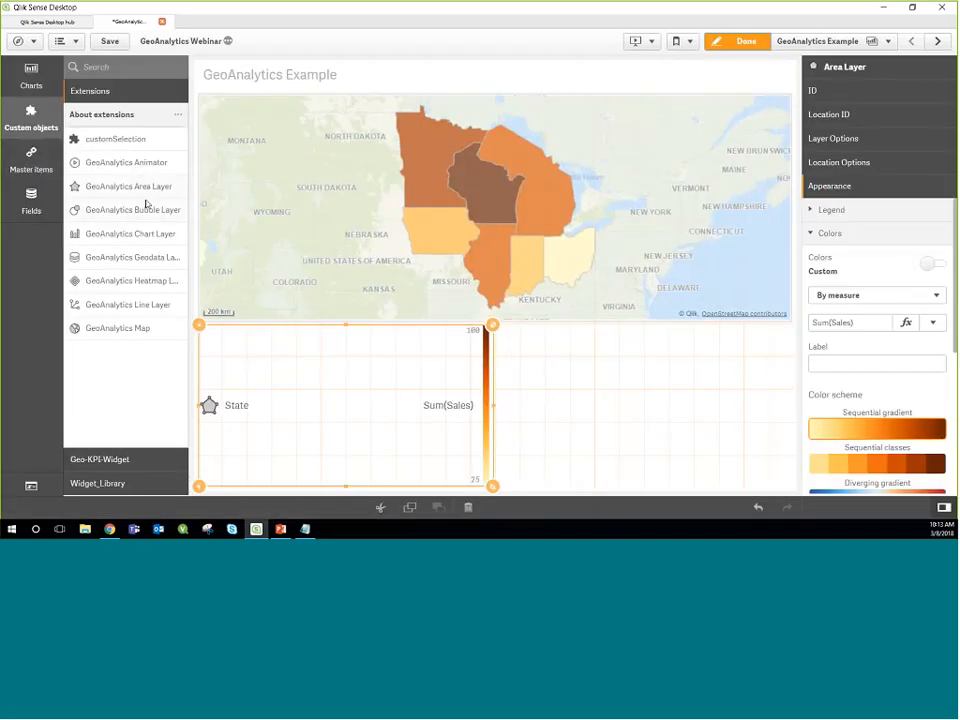
left_click_drag(90, 210, 613, 383)
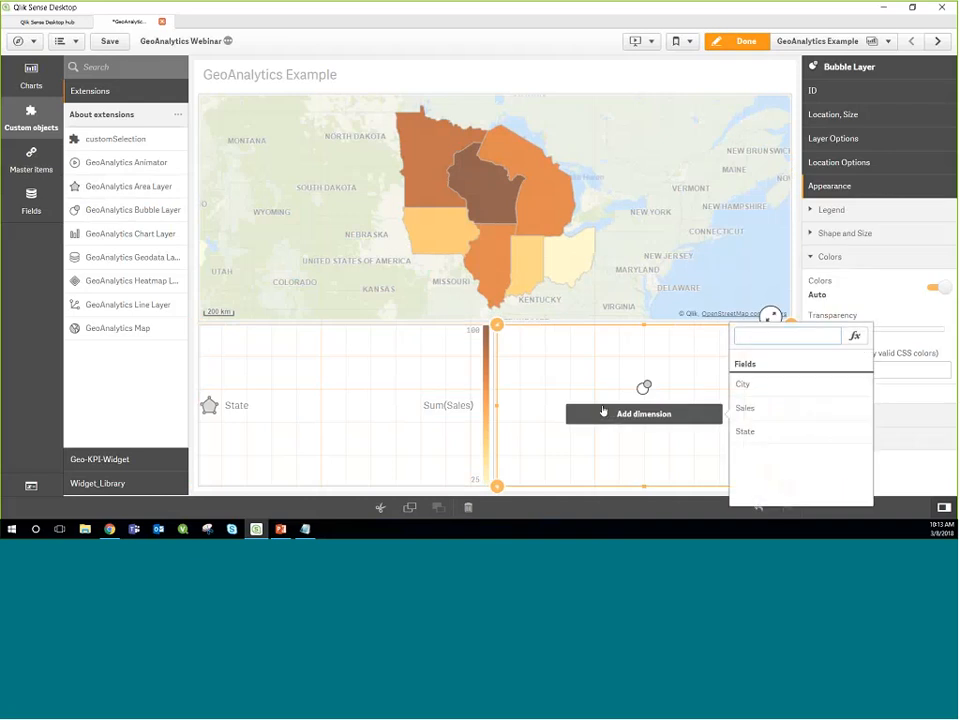
left_click(742, 384)
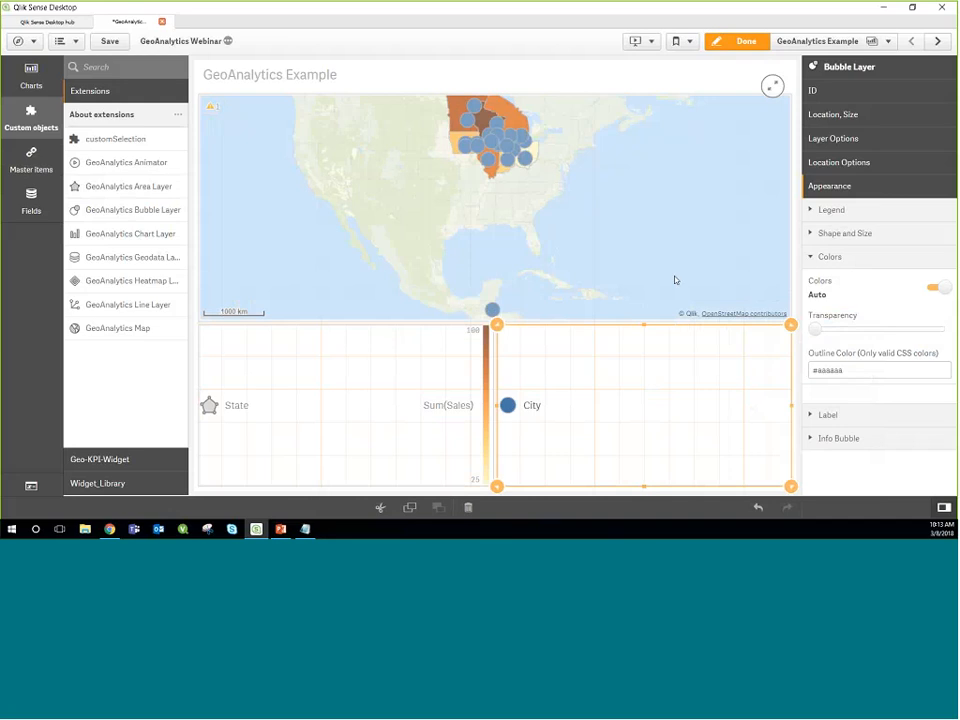
Step: Set the country in the bubble layer's location options to United States
left_click(840, 162)
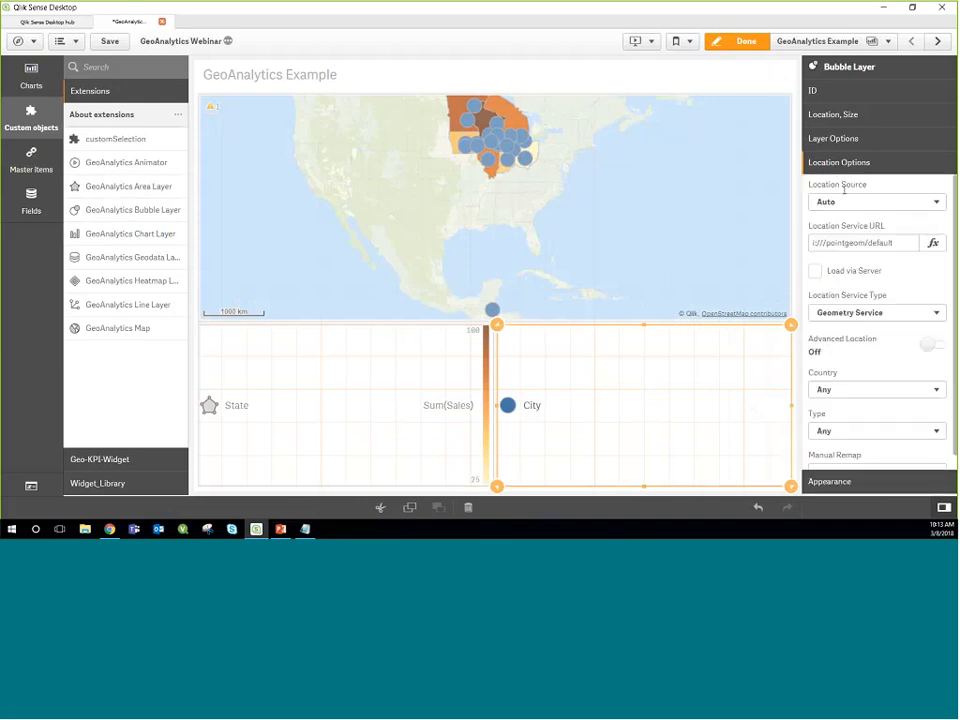
scroll(877, 361, "down", 1)
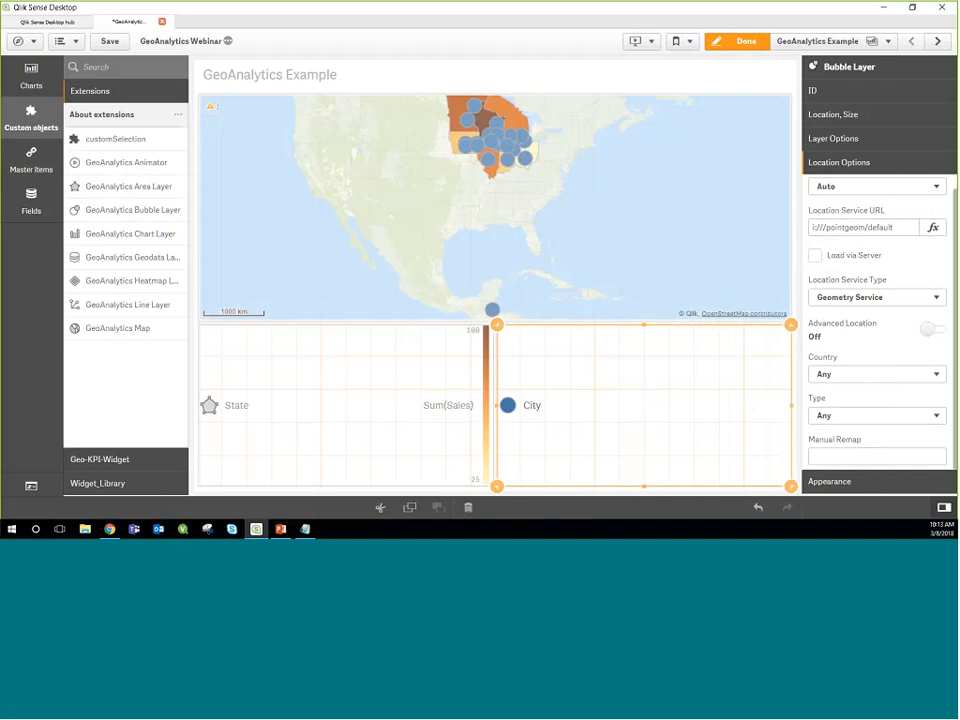
left_click(878, 375)
scroll(872, 300, "down", 20)
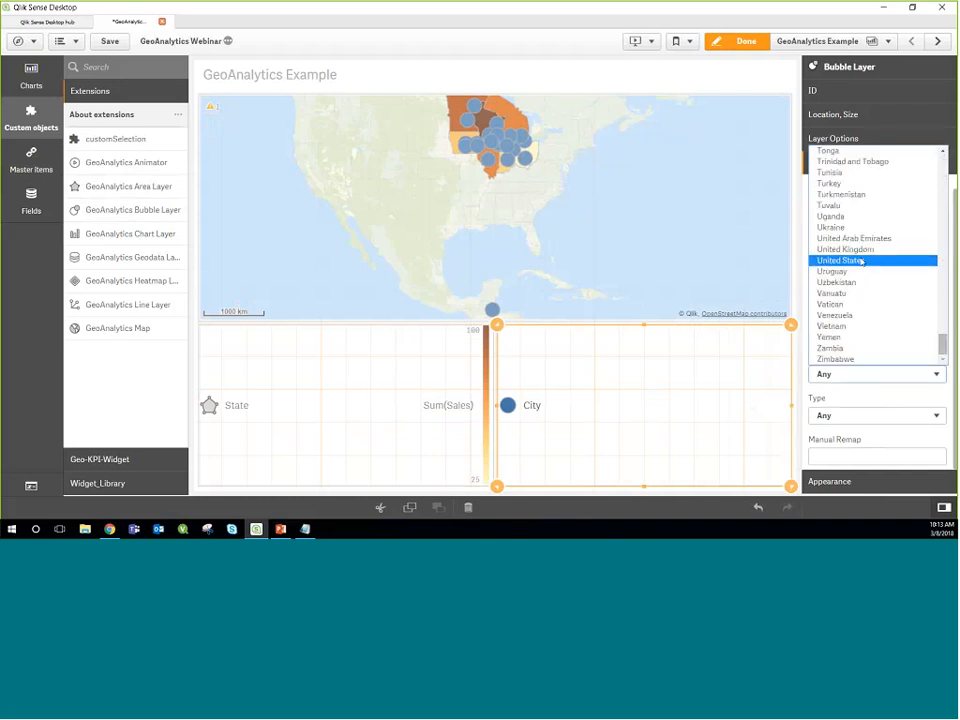
left_click(860, 261)
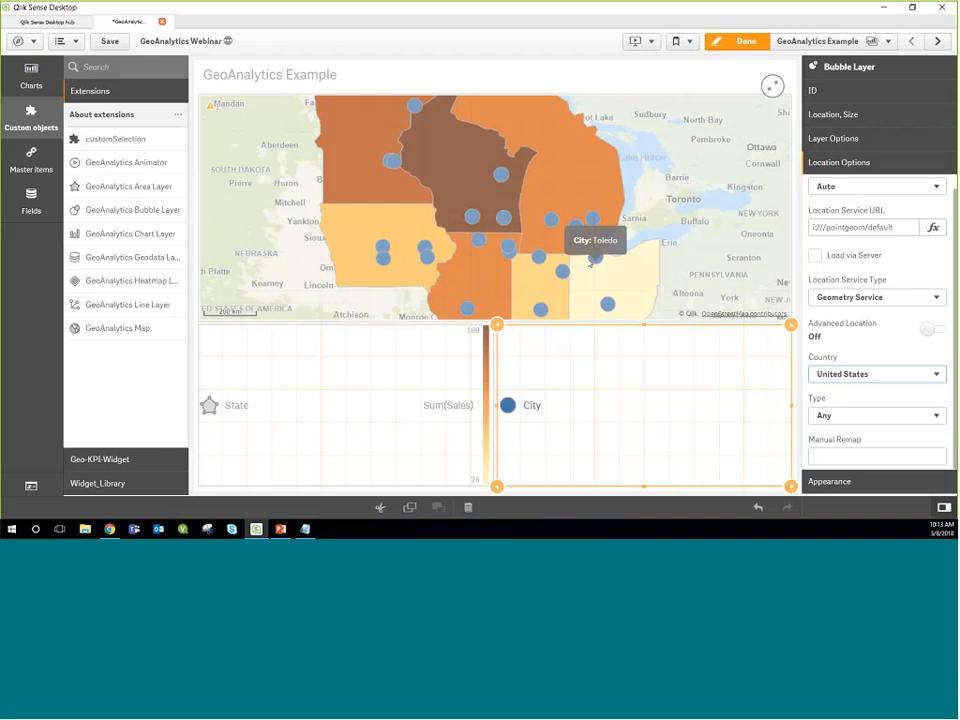
Step: Set the map's log level to Debug and read the details of the bubble layer's location lookup warning
left_click(214, 113)
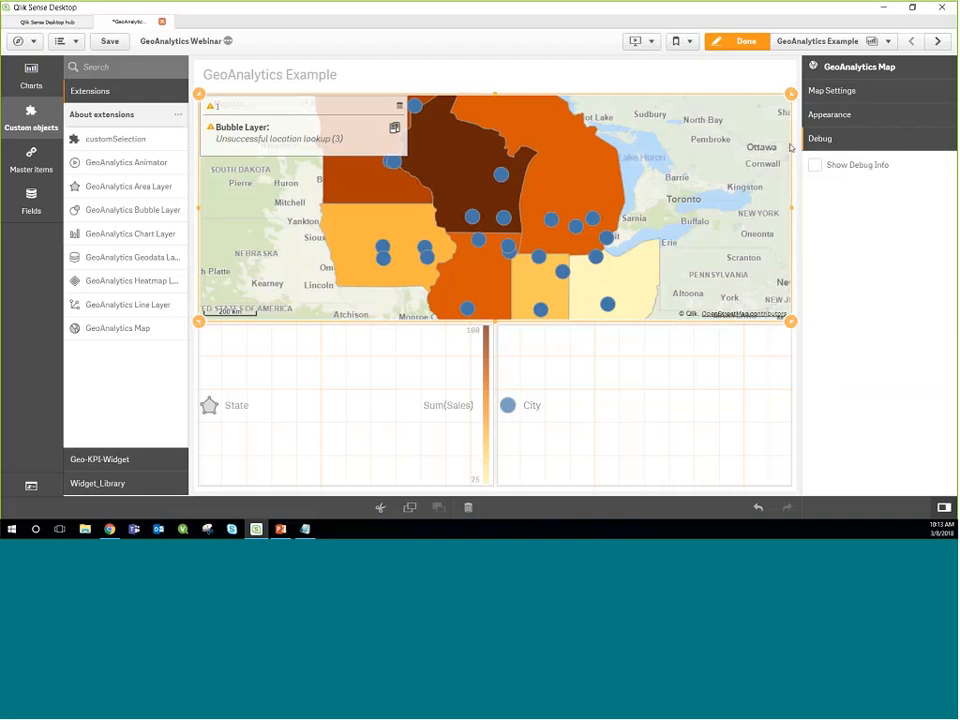
mouse_move(561, 224)
left_click(812, 114)
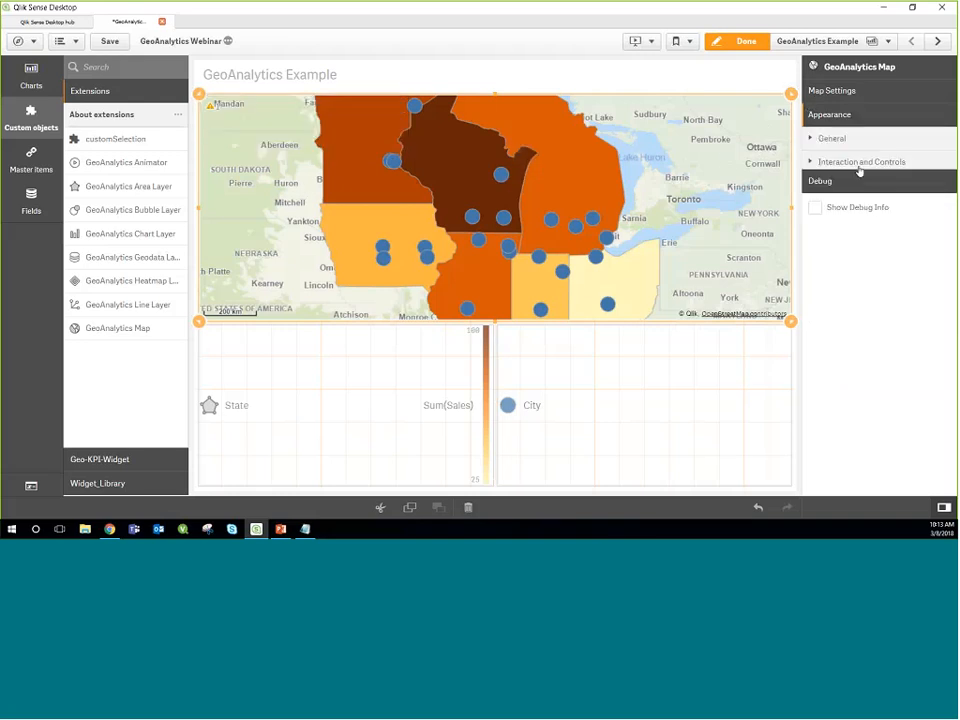
left_click(846, 161)
scroll(872, 279, "down", 1)
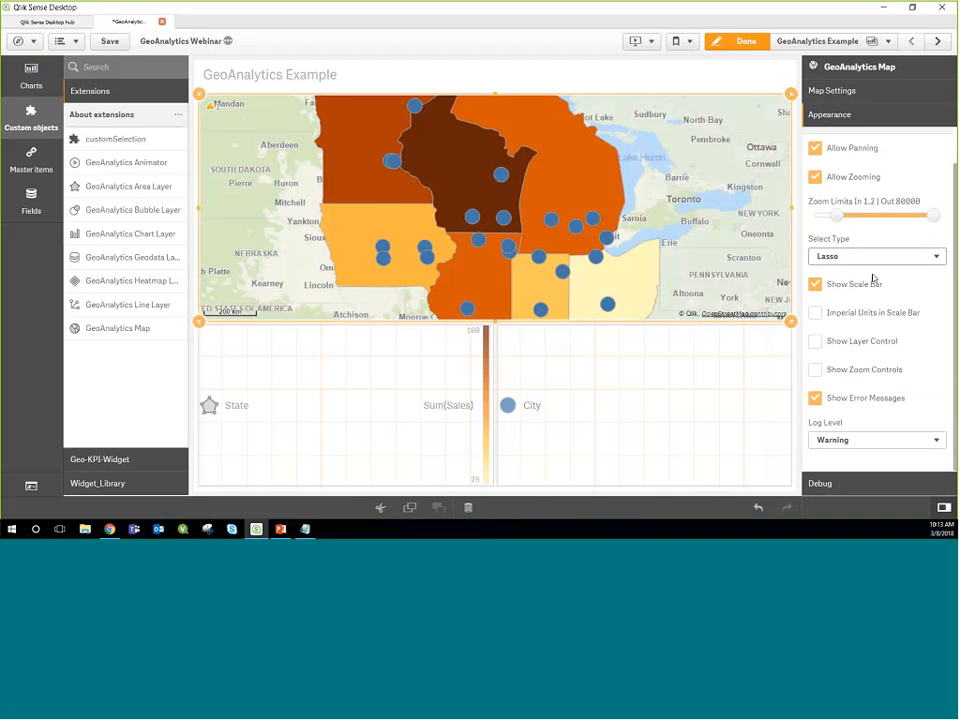
left_click(859, 441)
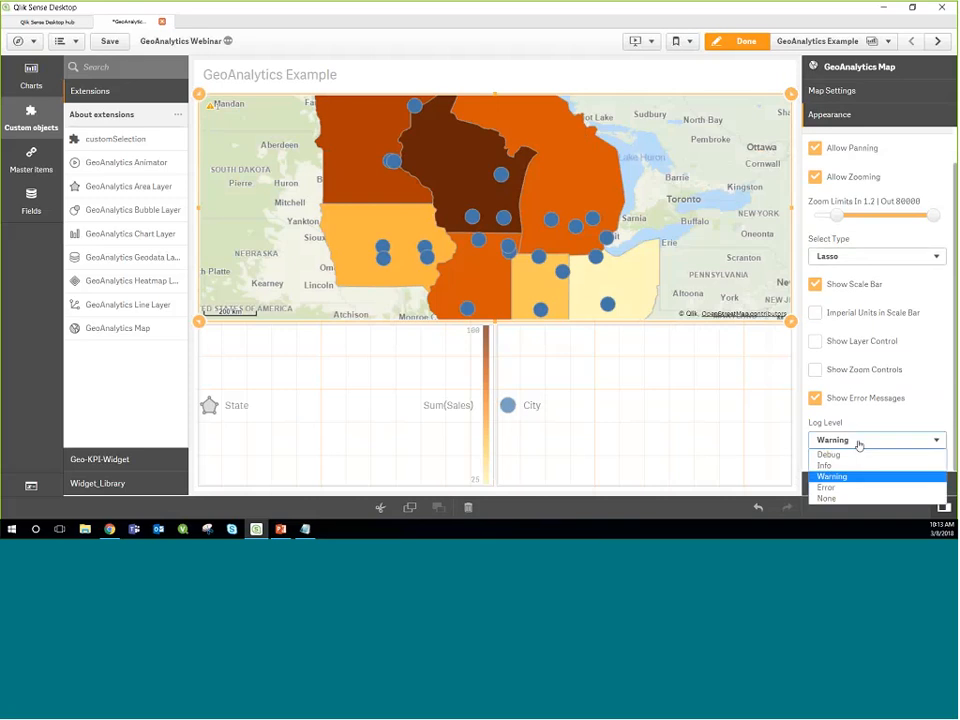
left_click(853, 455)
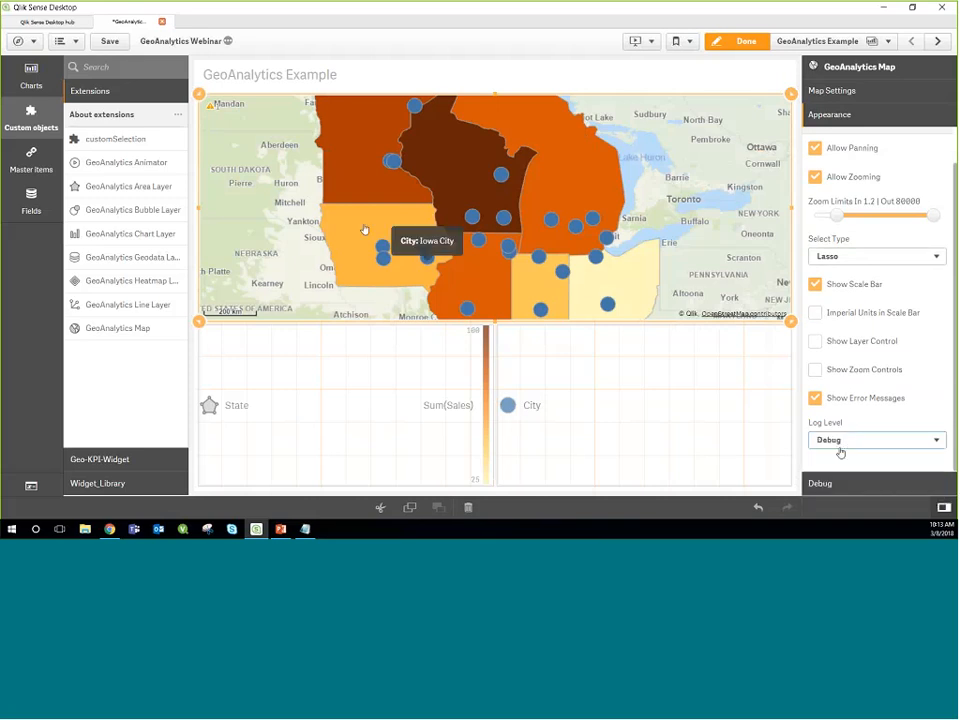
left_click(210, 106)
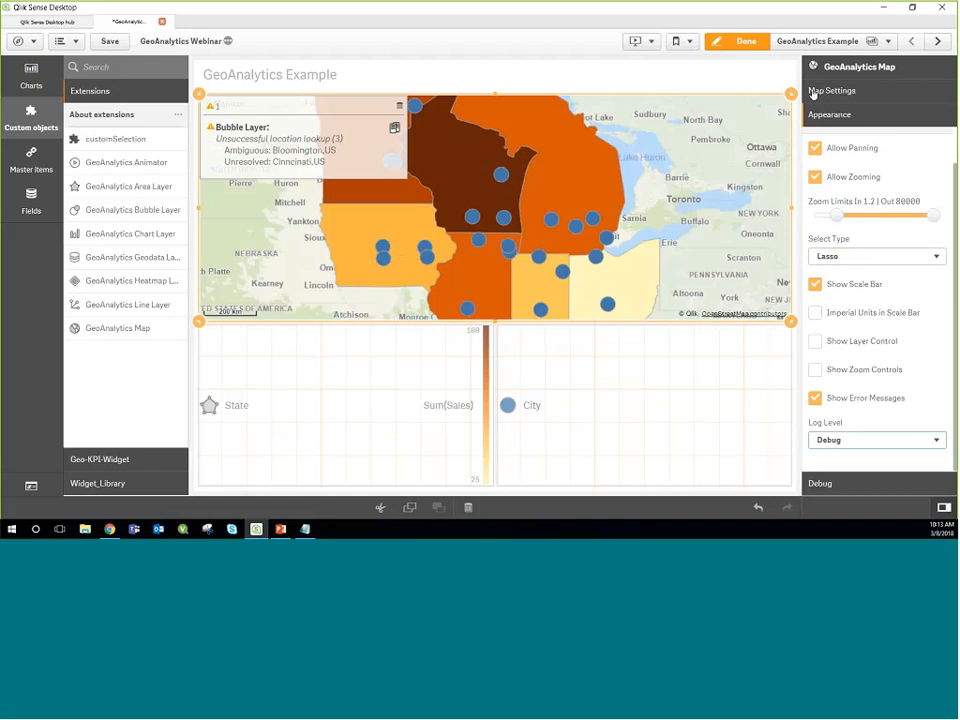
Step: Change the bubble layer's dimension expression to =City & ', ' & State and check the map's location warning outside edit mode
left_click(543, 372)
left_click(834, 92)
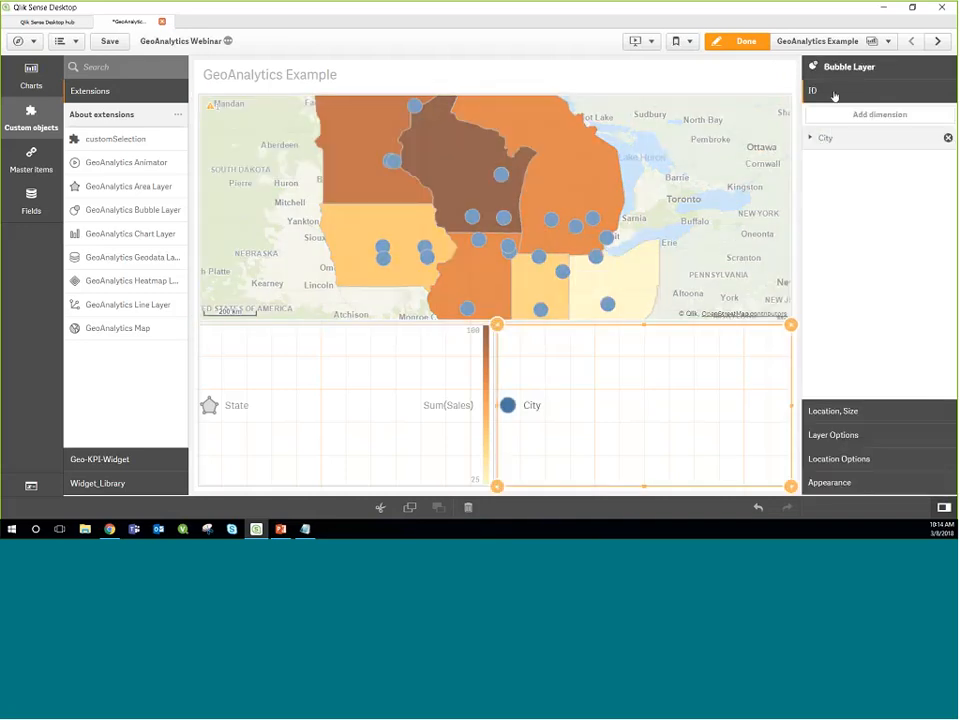
left_click(825, 137)
left_click(936, 176)
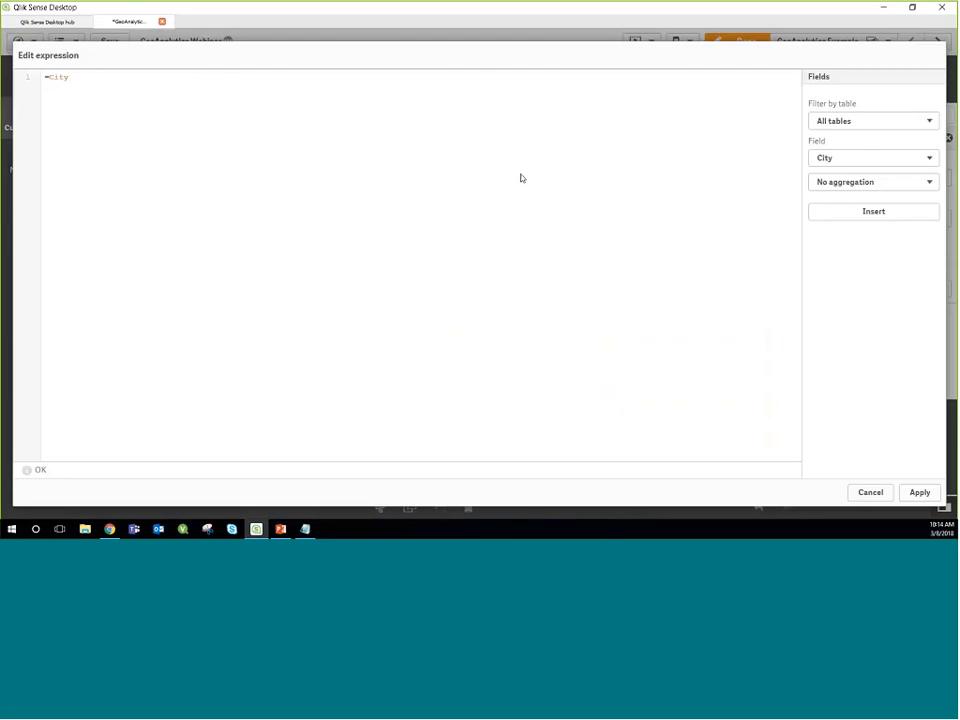
type("& ', ' & State")
left_click(919, 493)
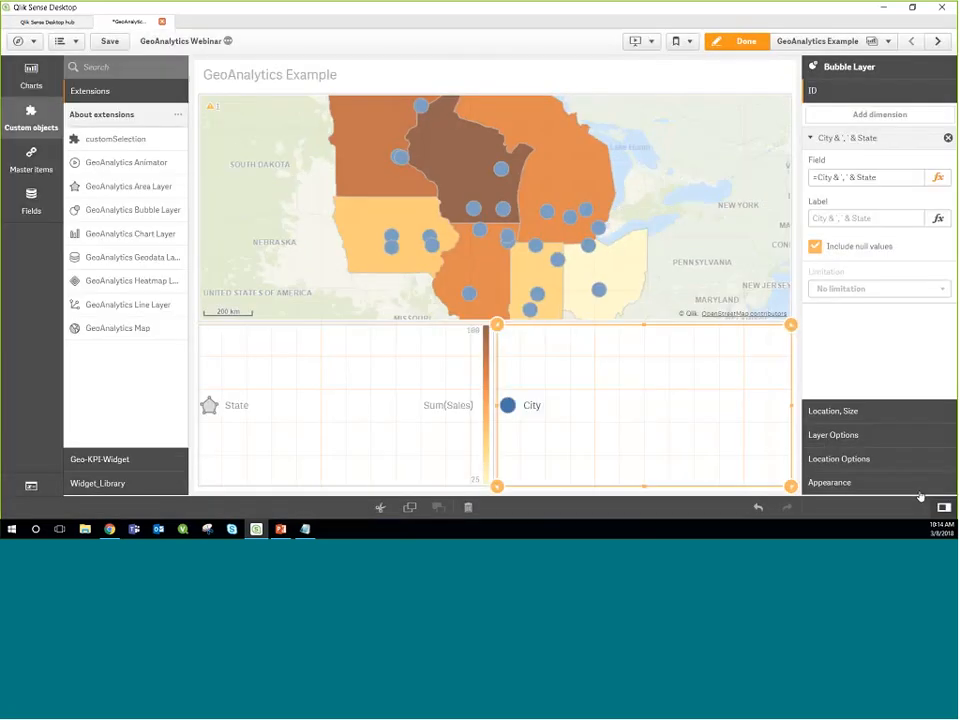
left_click(758, 48)
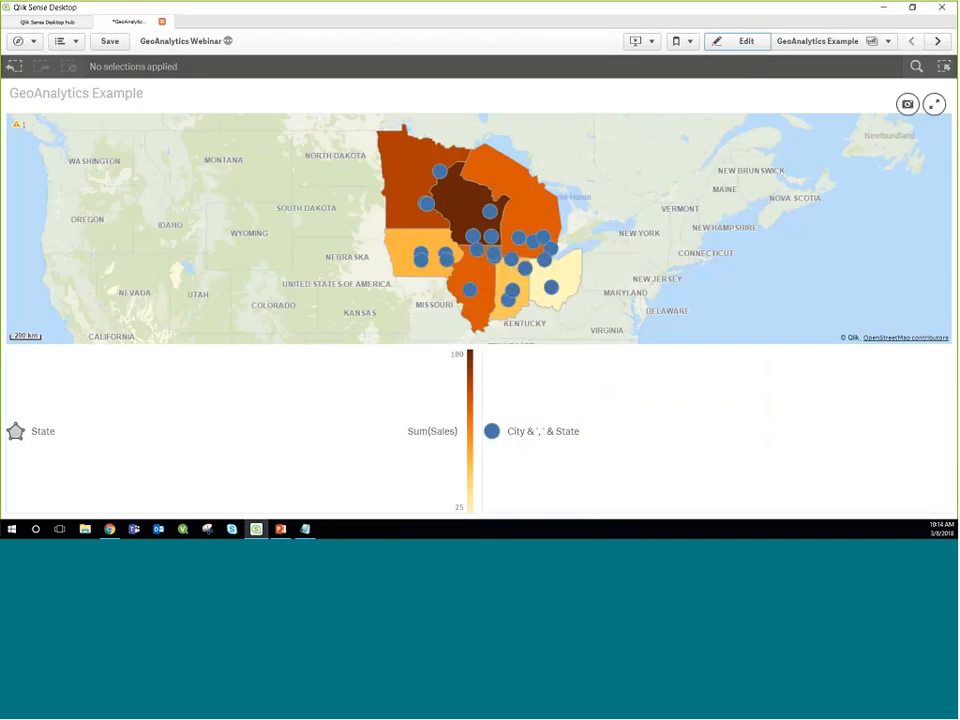
left_click(16, 123)
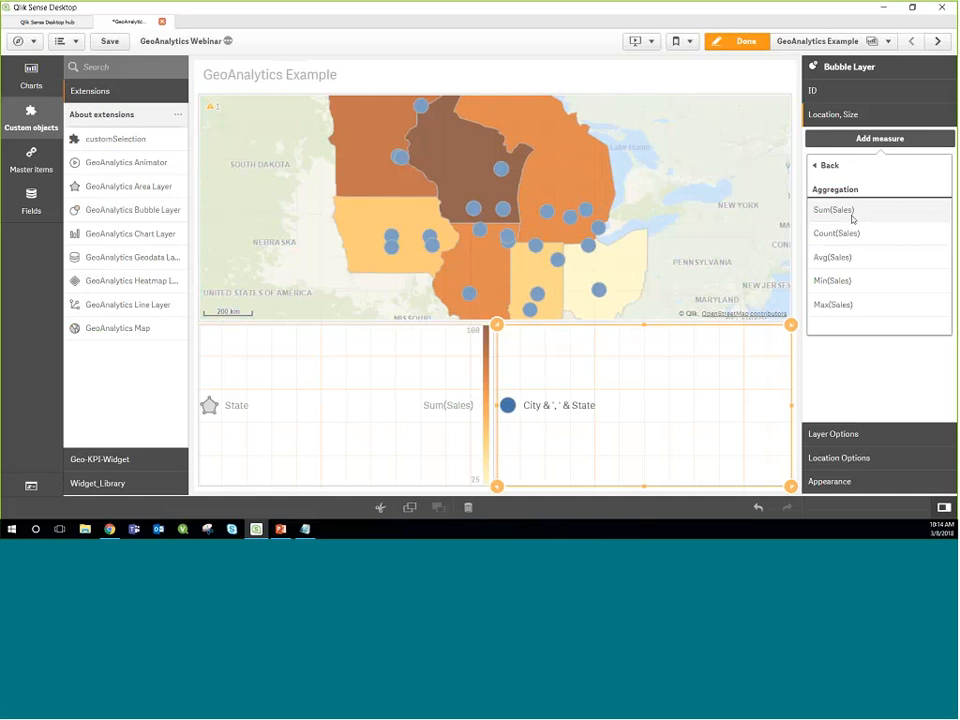
Step: Add Sum(Sales) as a Location, Size measure of the bubble layer and label it Total Sales
left_click(846, 210)
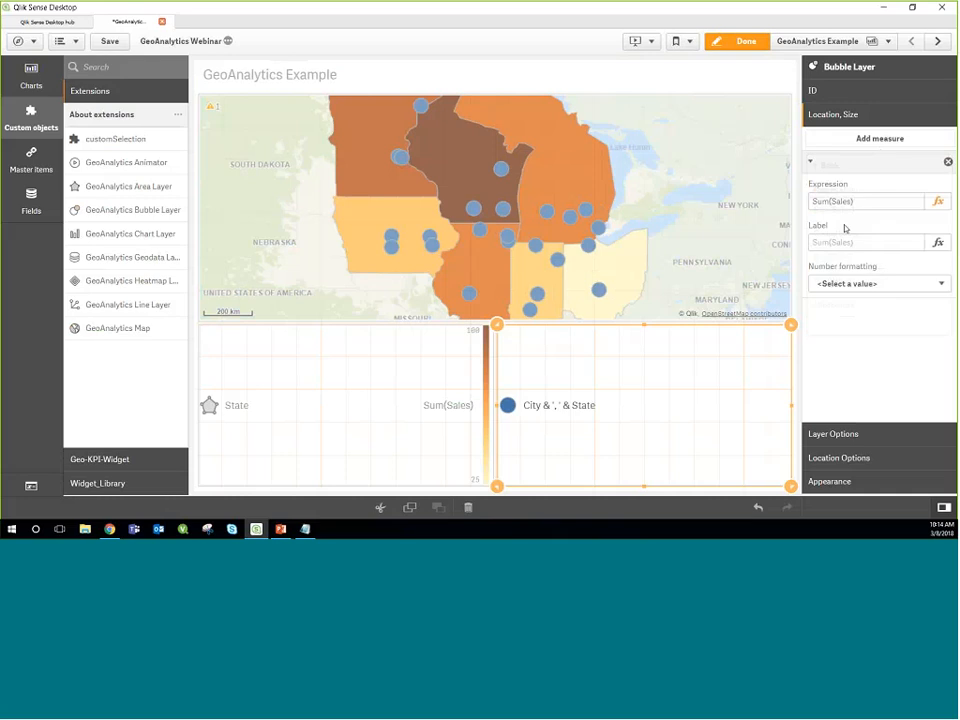
left_click(834, 243)
type("Total S")
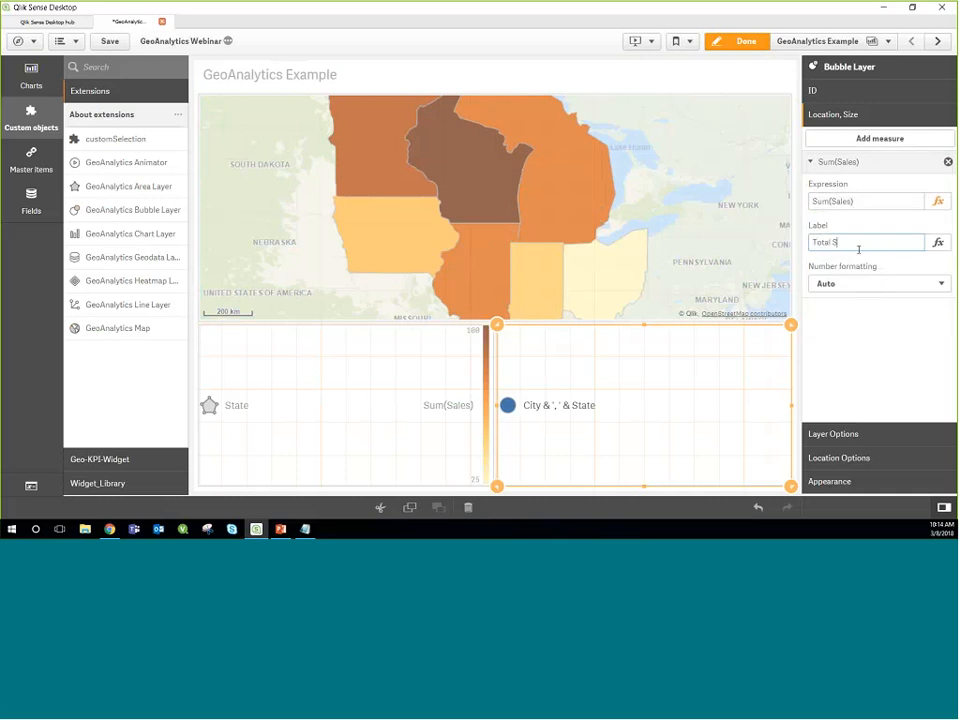
type("ales")
left_click(838, 161)
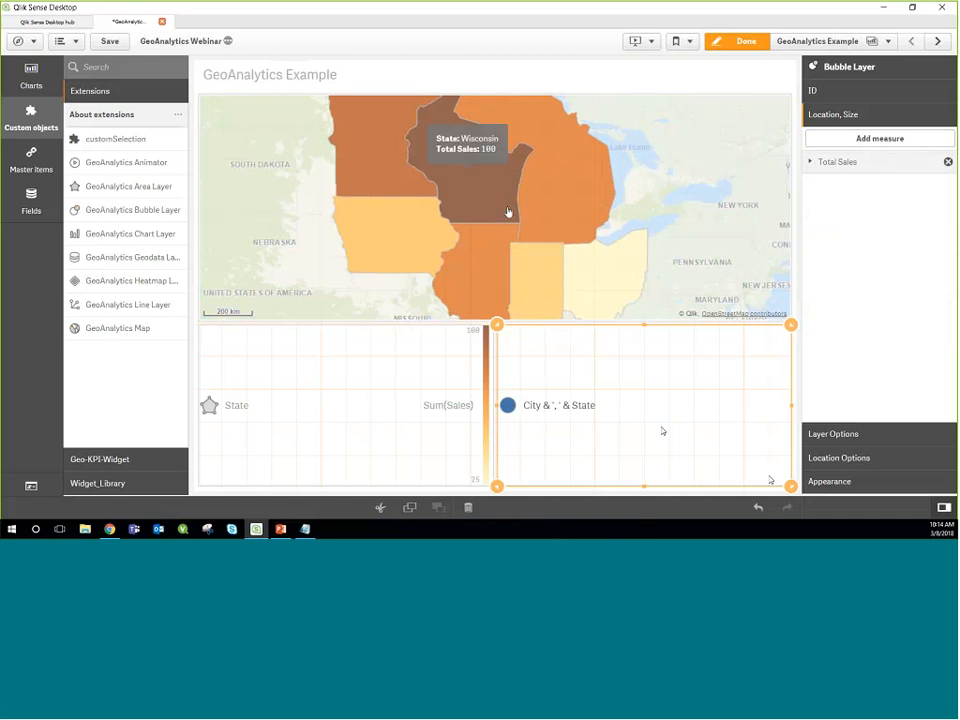
Step: Set the bubble layer's location source to Dimension
left_click(843, 466)
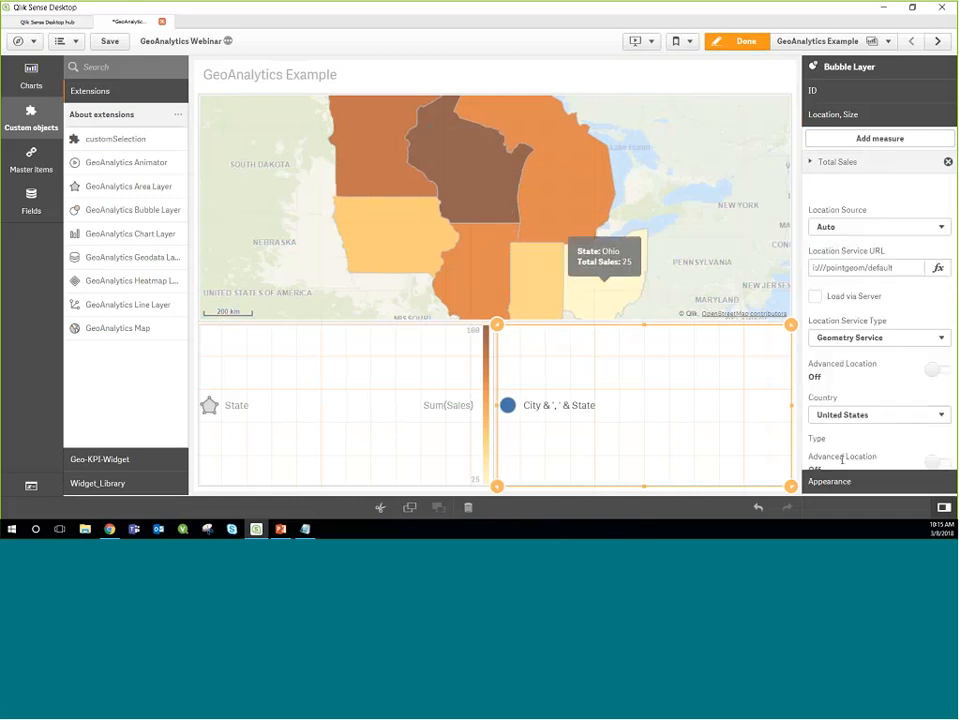
left_click(839, 205)
left_click(835, 238)
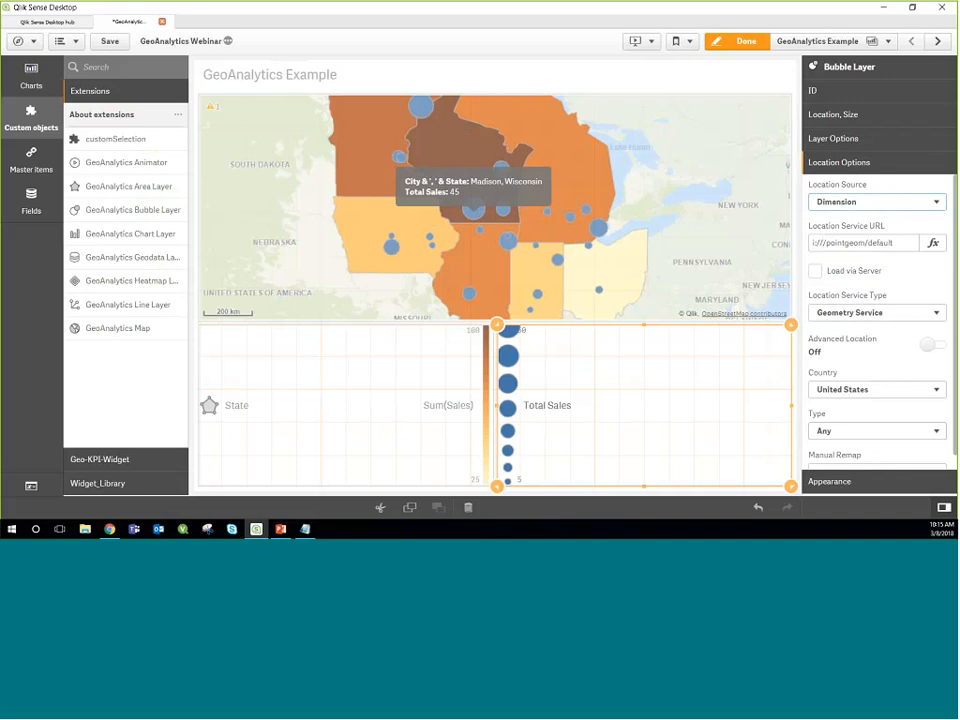
Step: Switch the bubble layer to custom colors by measure using Sum(Sales), and clear the color measure's label
left_click(812, 483)
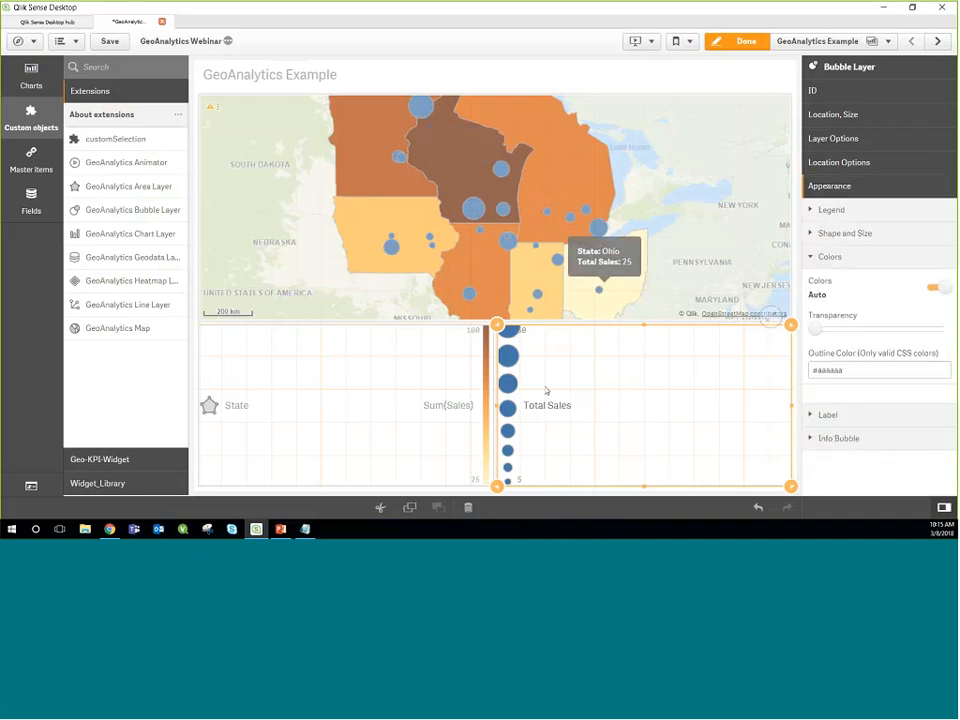
left_click(943, 287)
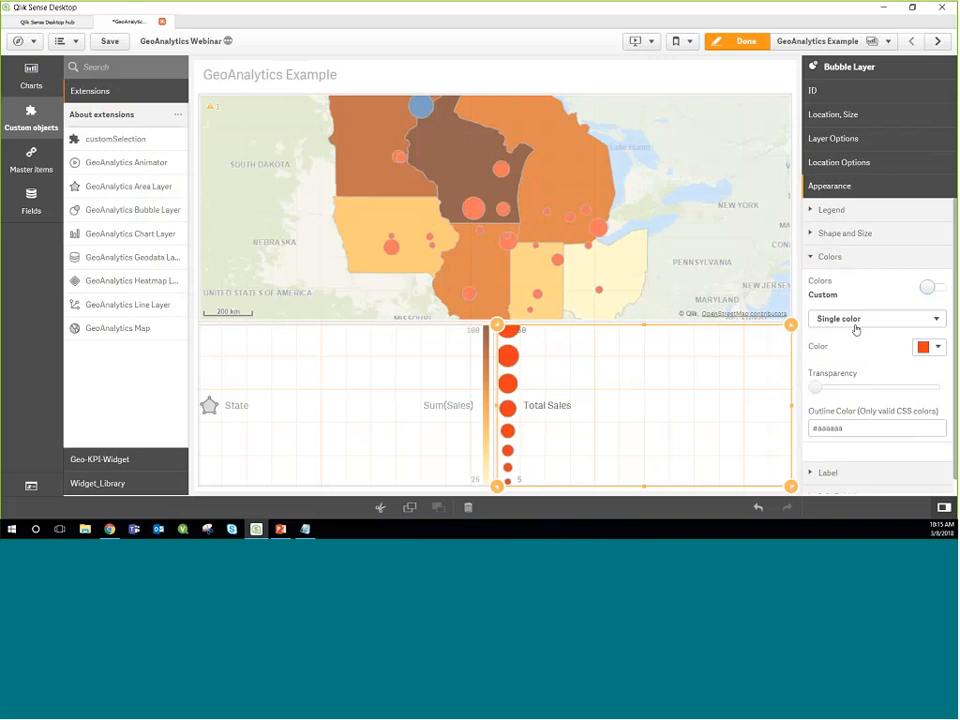
left_click(855, 320)
left_click(855, 356)
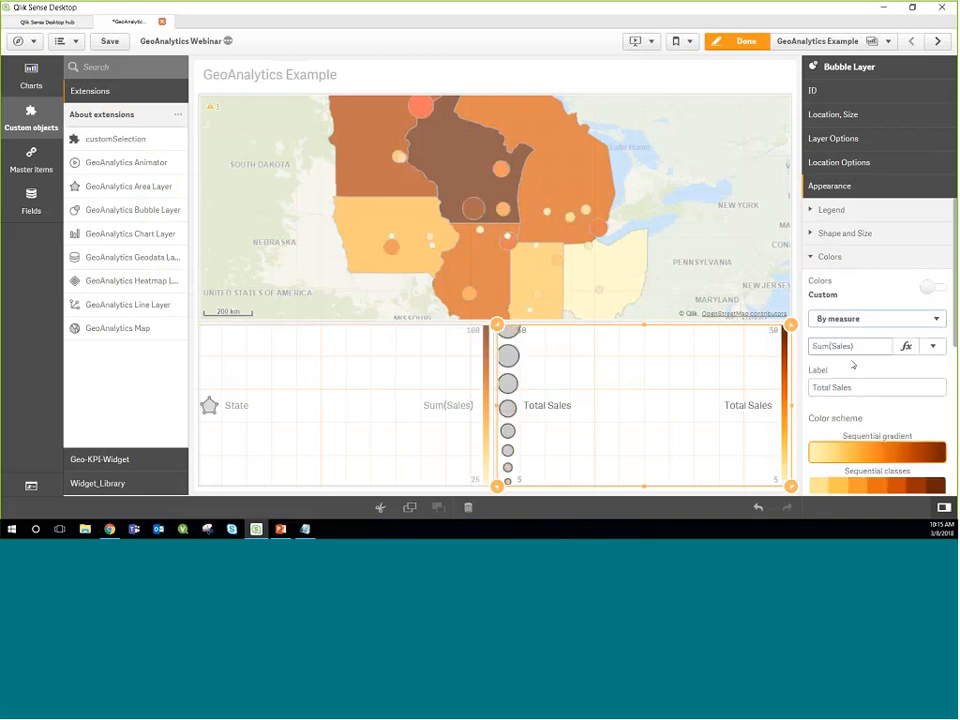
triple_click(857, 385)
key("BackSpace")
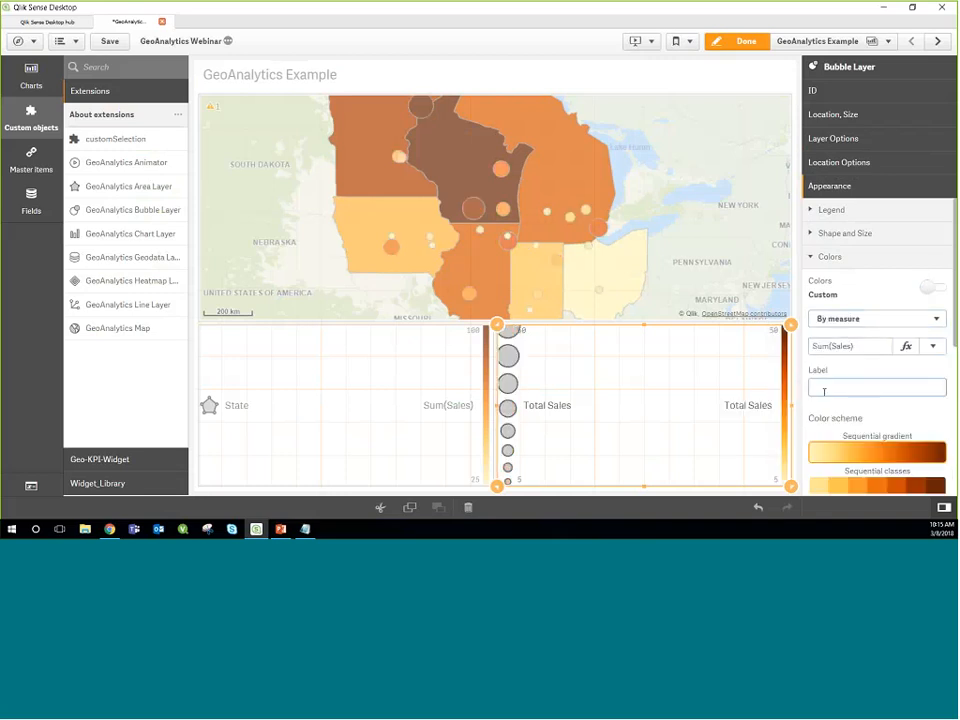
key("Return")
Step: Outside edit mode, select Wisconsin on the map to view its state and city sales, and clear the selection
left_click(737, 41)
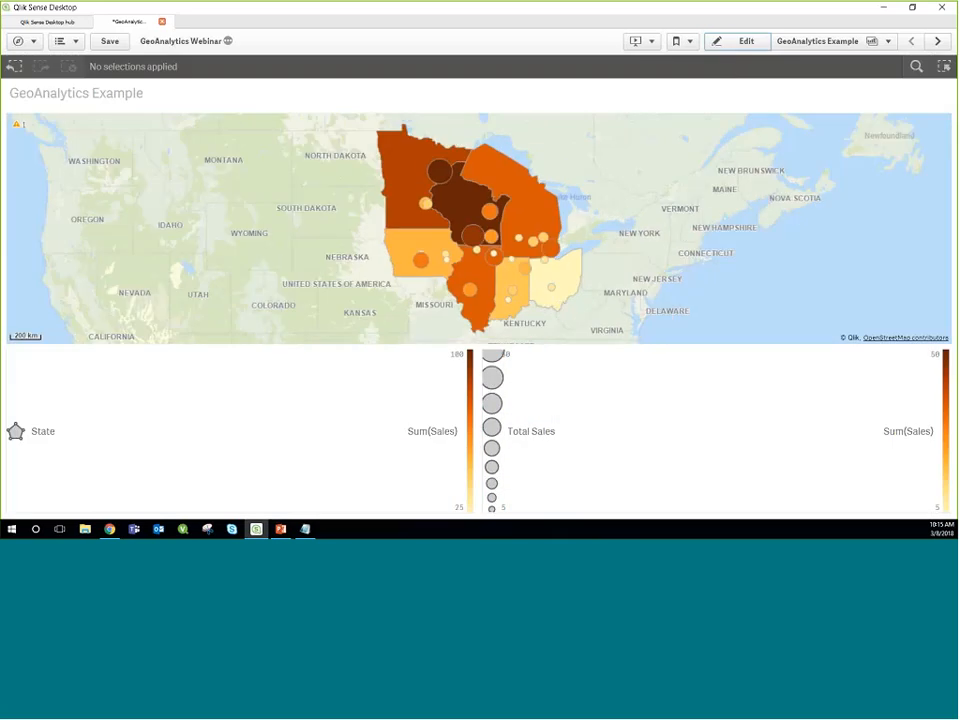
left_click(471, 208)
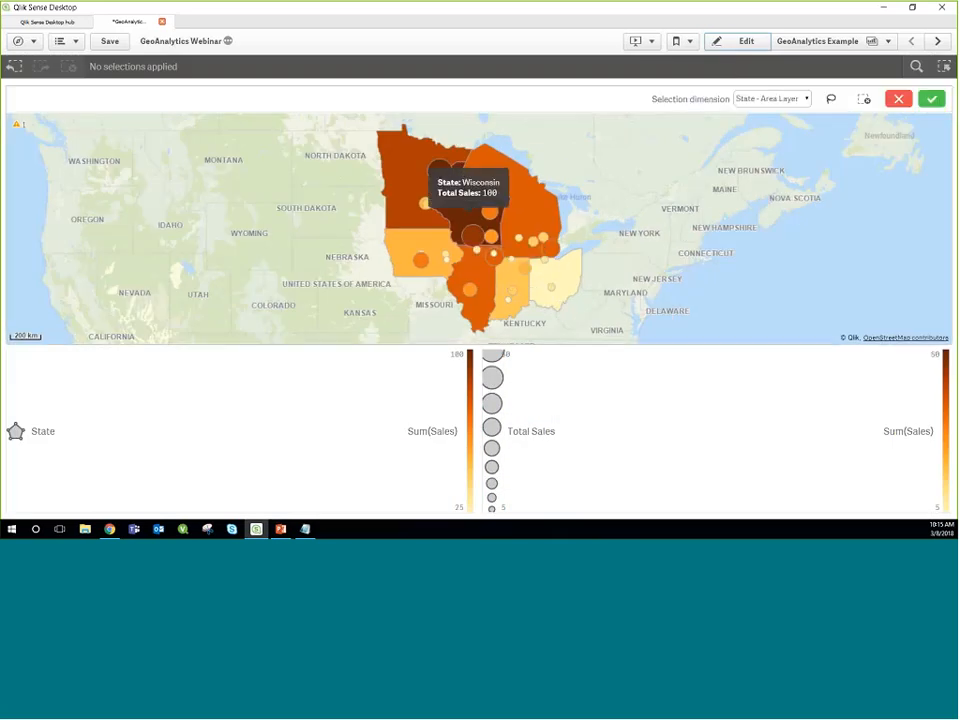
left_click(931, 99)
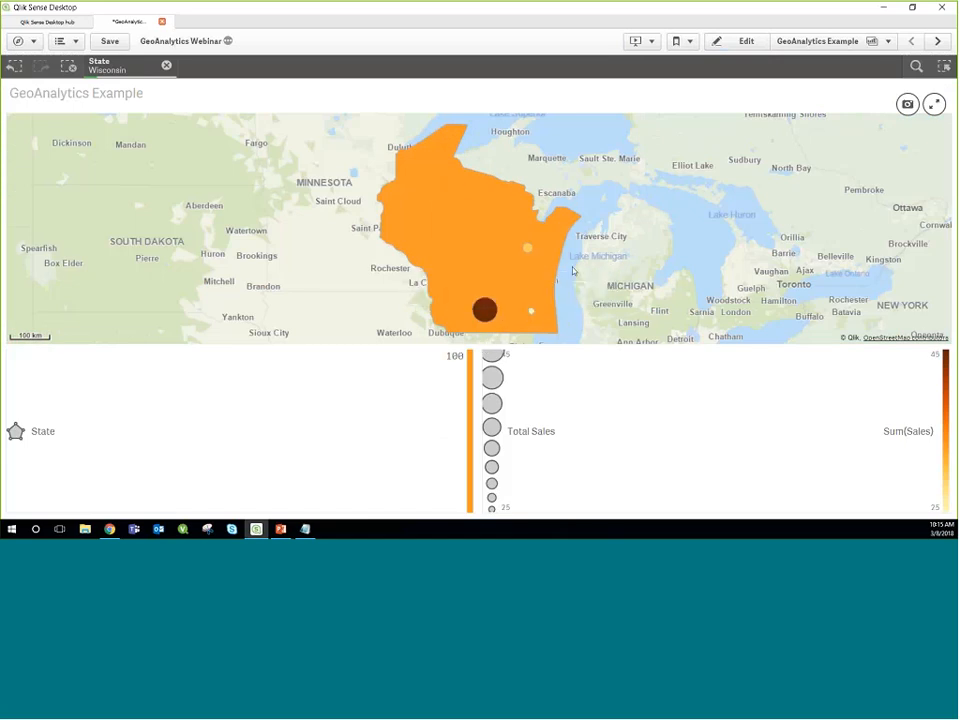
left_click(741, 41)
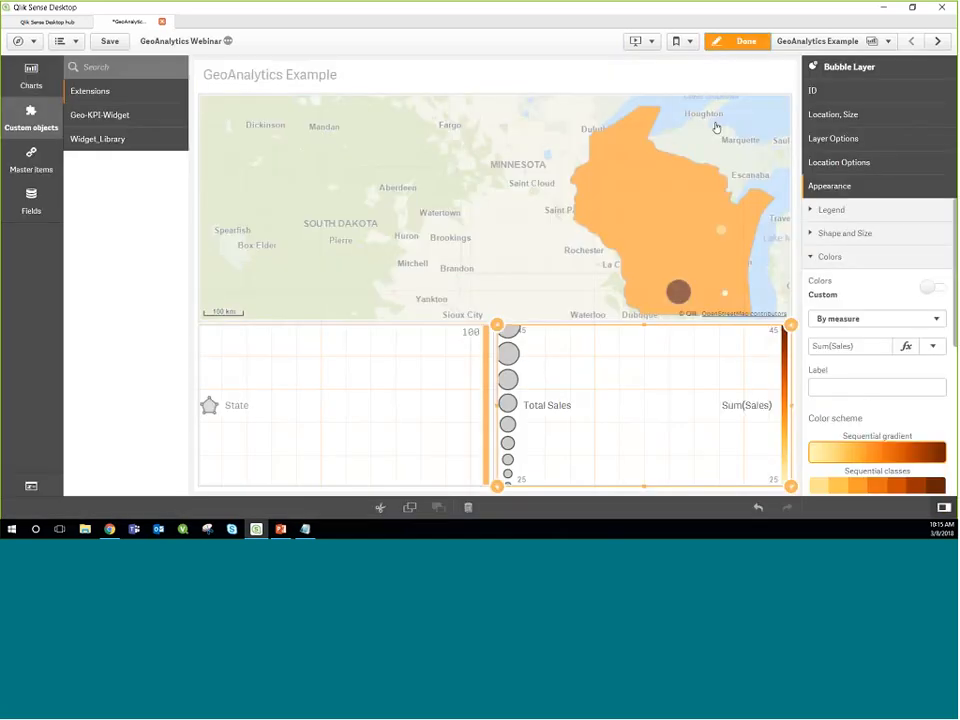
left_click(746, 41)
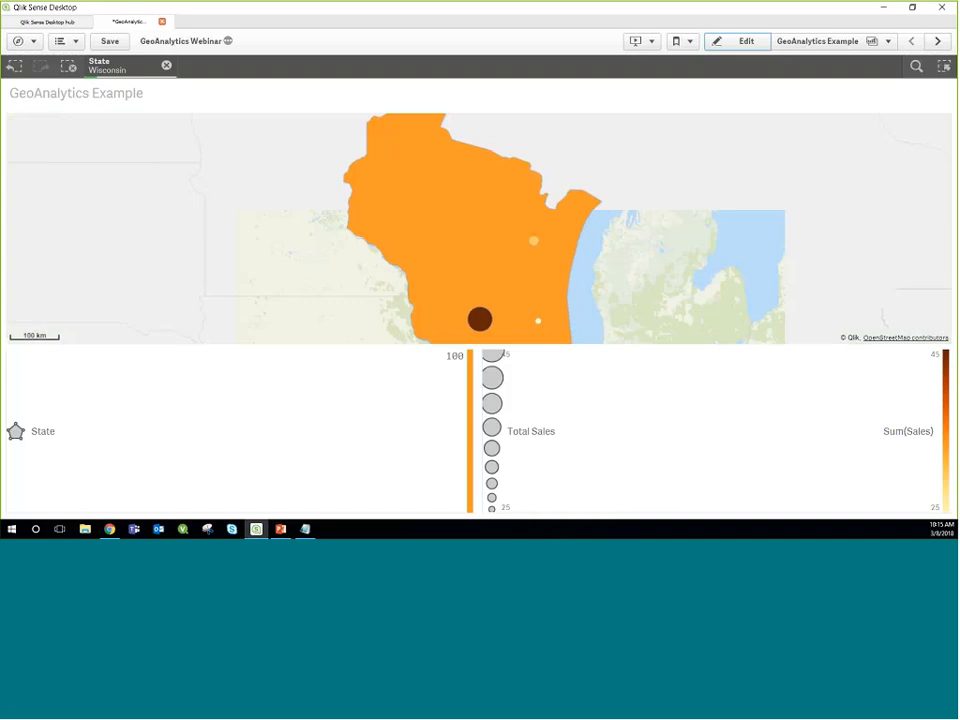
left_click(68, 66)
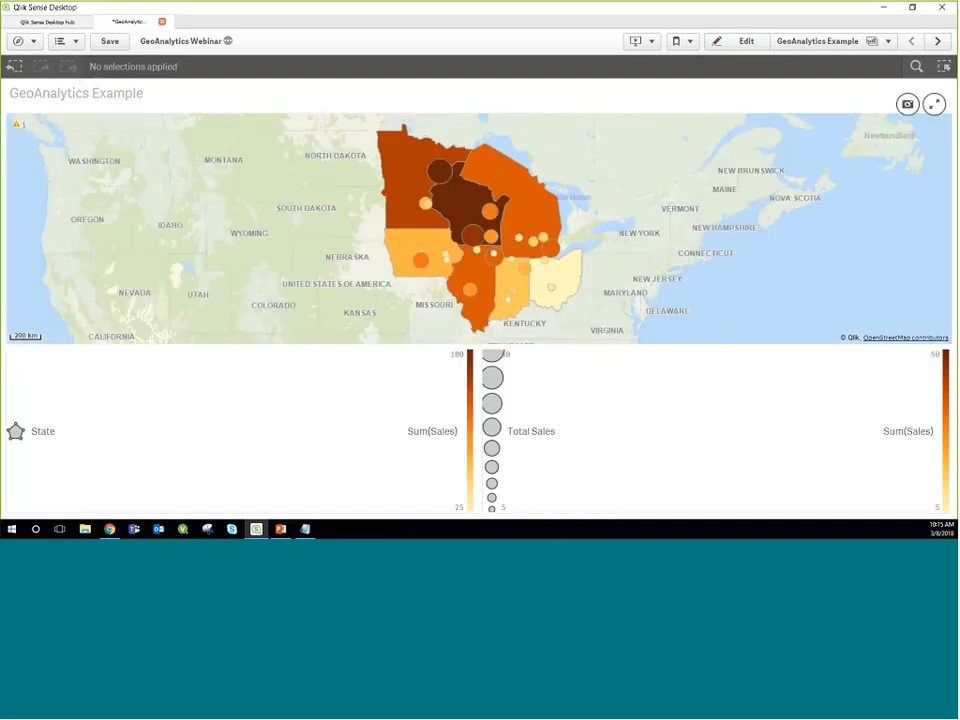
Step: Return to edit mode and start a new drill-down master dimension with State as its first field
key("ctrl+e")
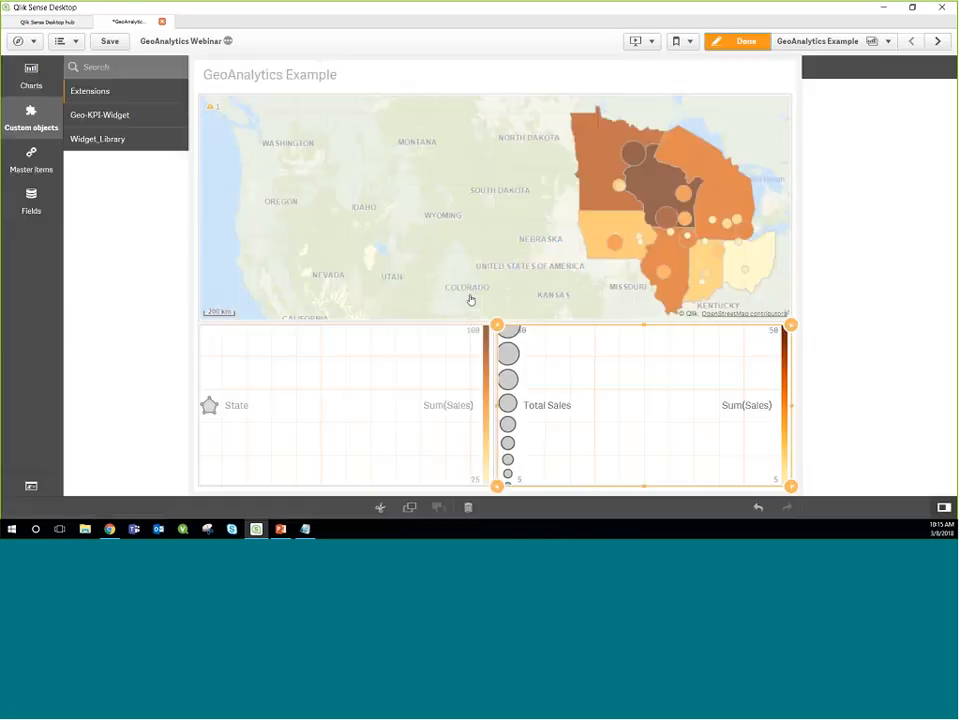
left_click(40, 166)
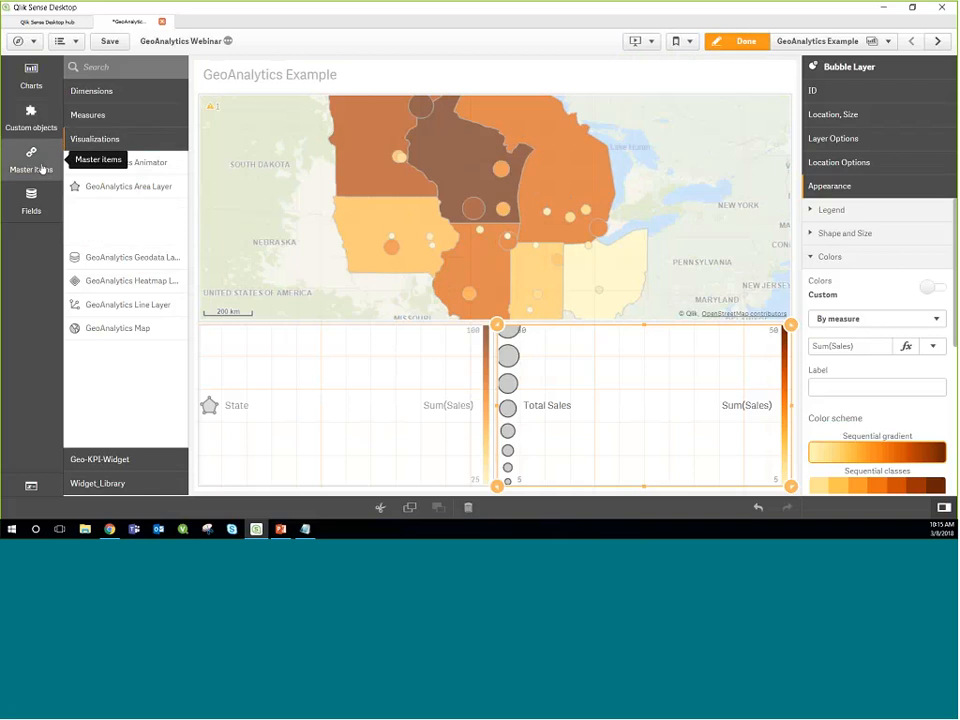
left_click(109, 92)
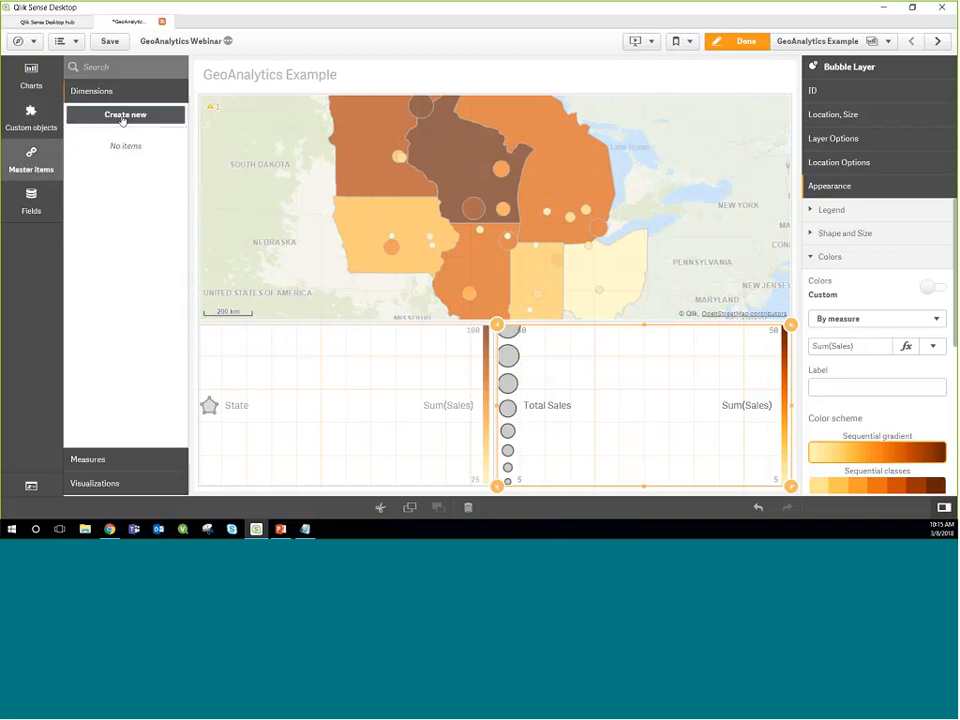
left_click(122, 117)
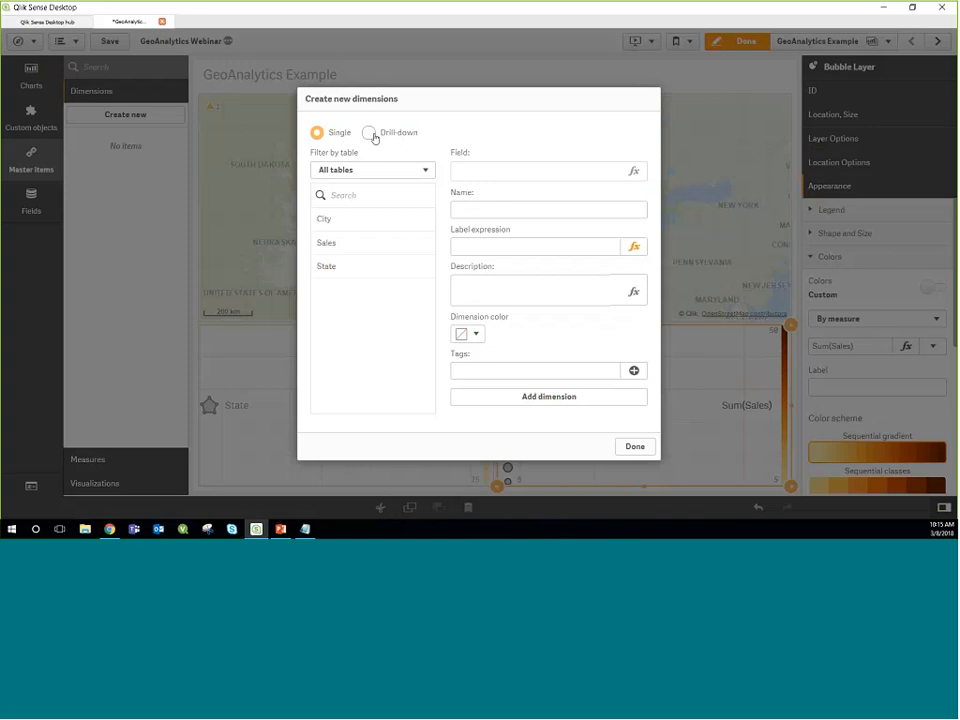
left_click(369, 132)
left_click(634, 173)
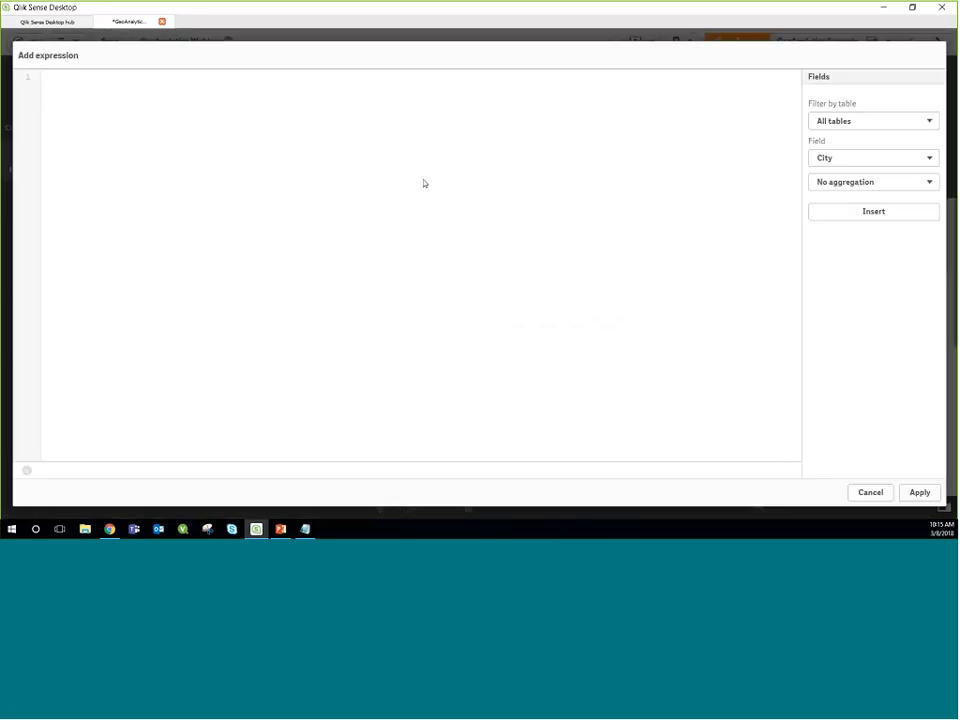
type("State")
left_click(907, 493)
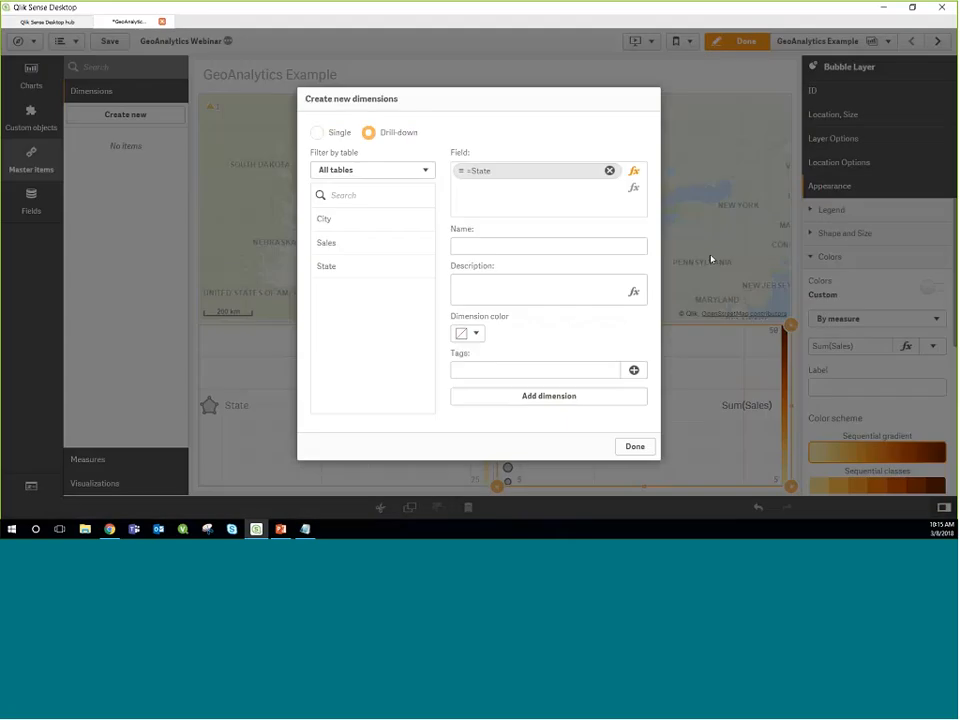
Step: Add City as the second drill-down field, name the dimension Geo Drill Down, and add it to the master items
left_click(633, 187)
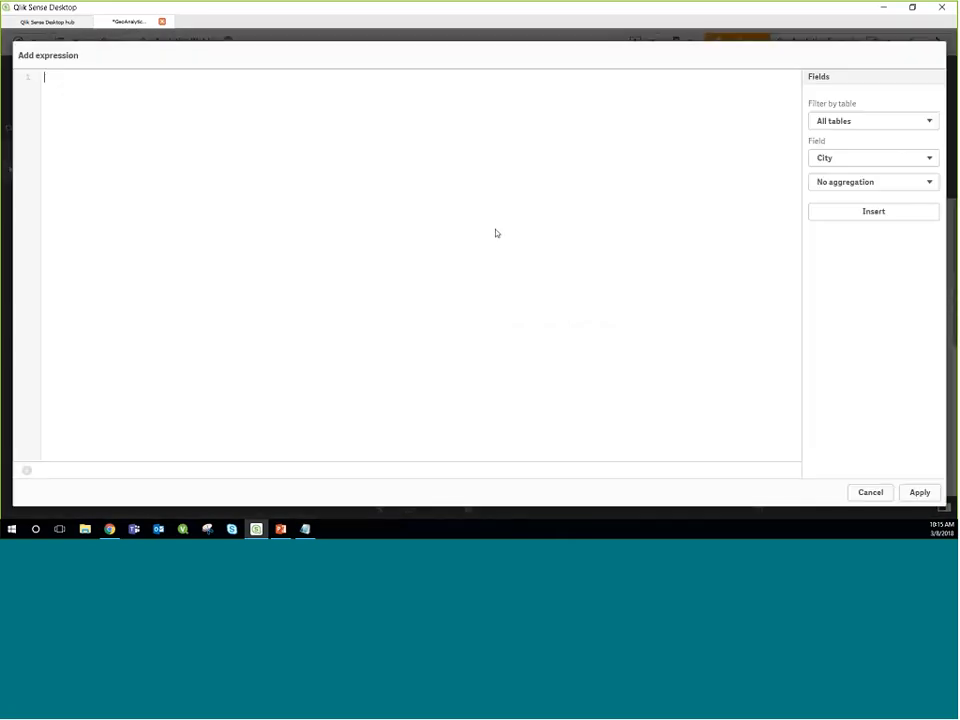
type("City")
left_click(913, 492)
left_click(497, 251)
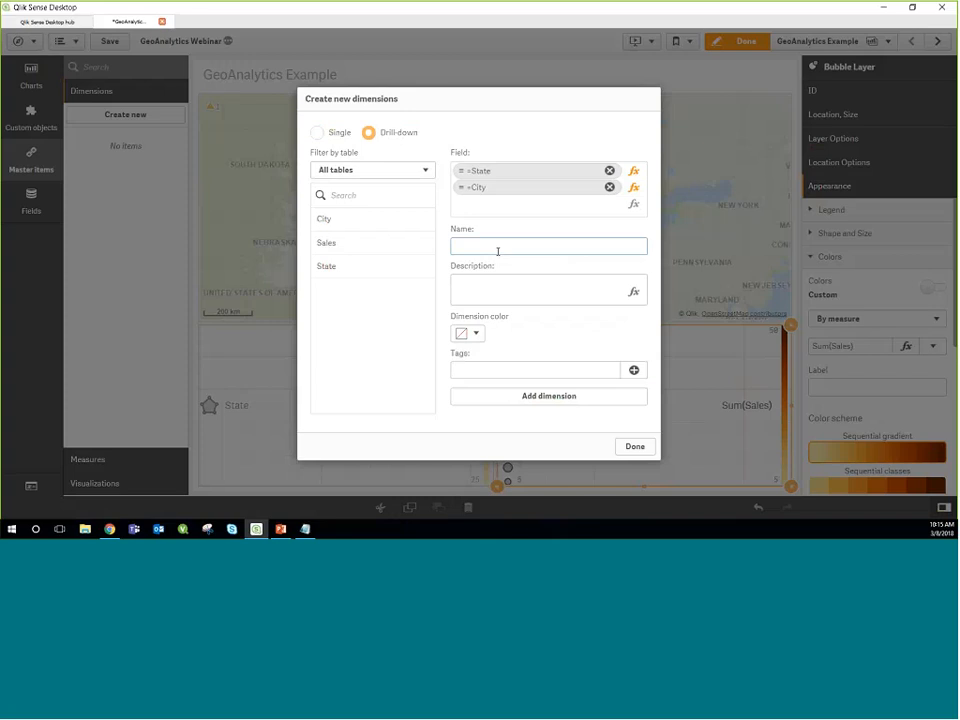
type("Geo Drill Down")
left_click(540, 397)
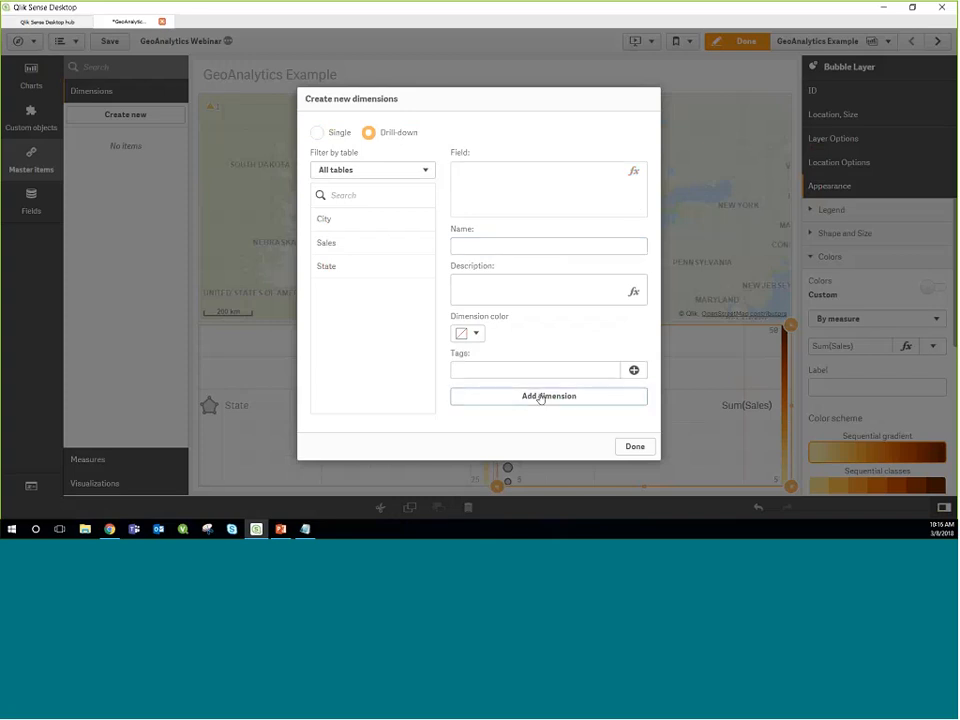
left_click(635, 446)
Step: Replace the area layer's State dimension with the Geo Drill Down master dimension
left_click(422, 390)
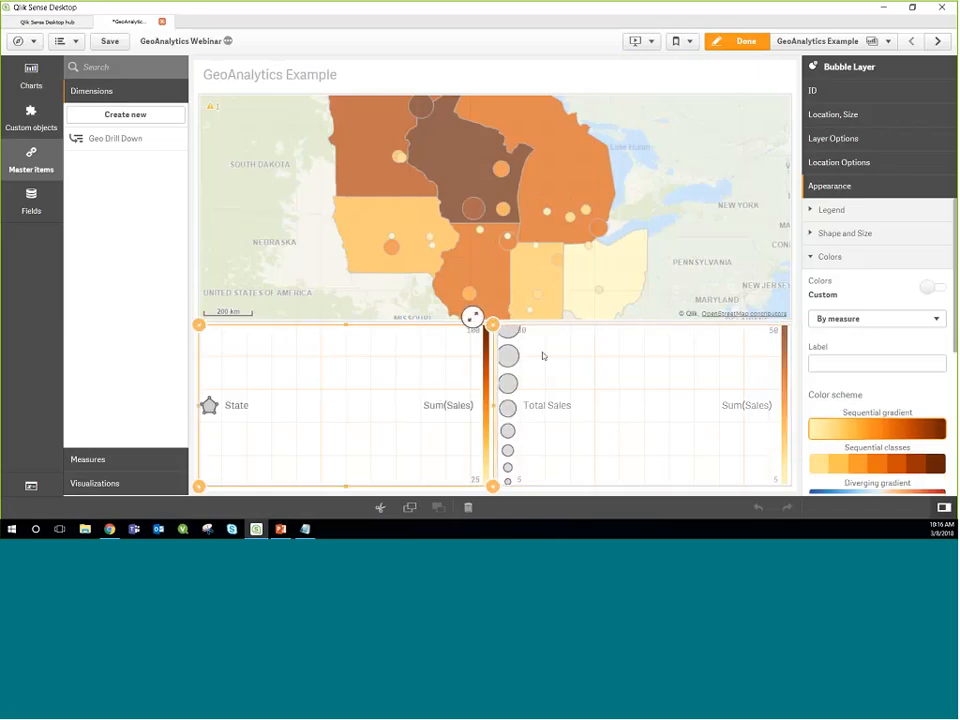
left_click(853, 92)
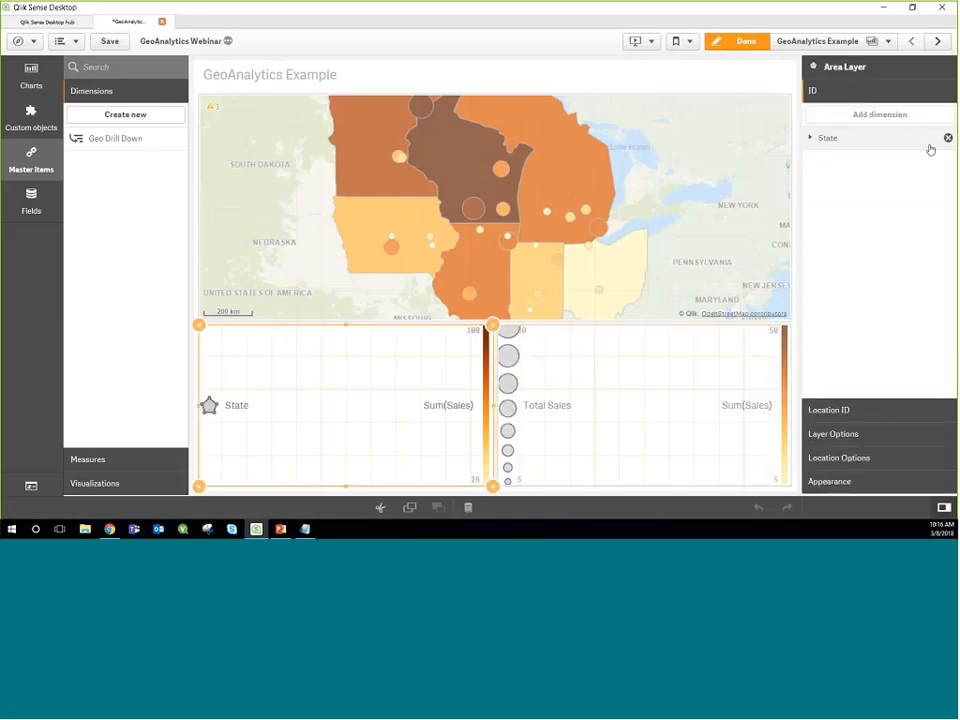
left_click(947, 137)
left_click(873, 116)
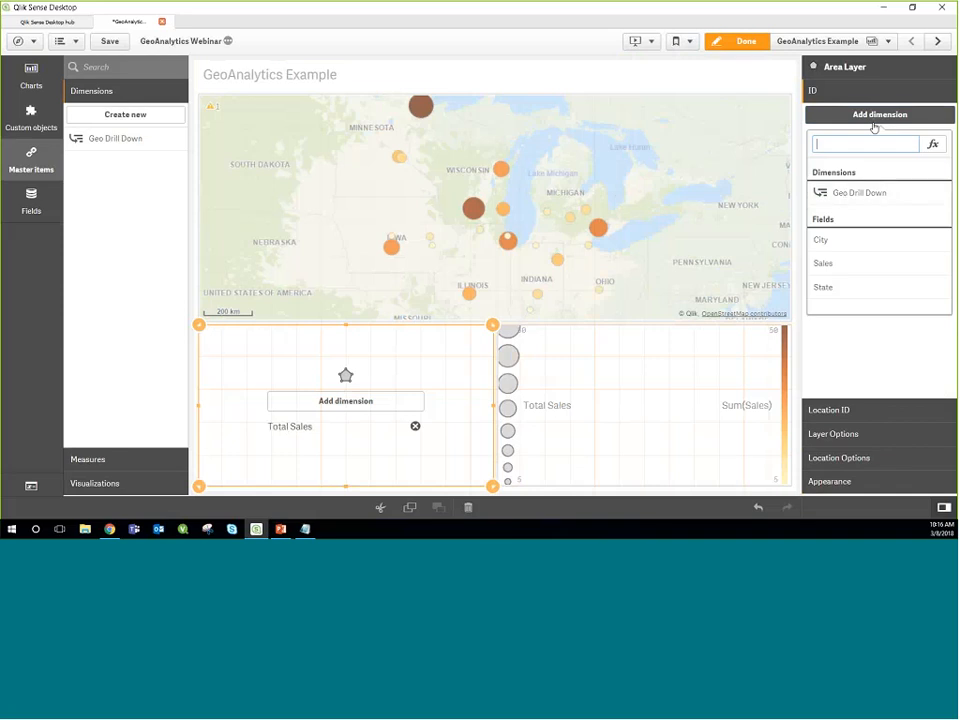
left_click(855, 191)
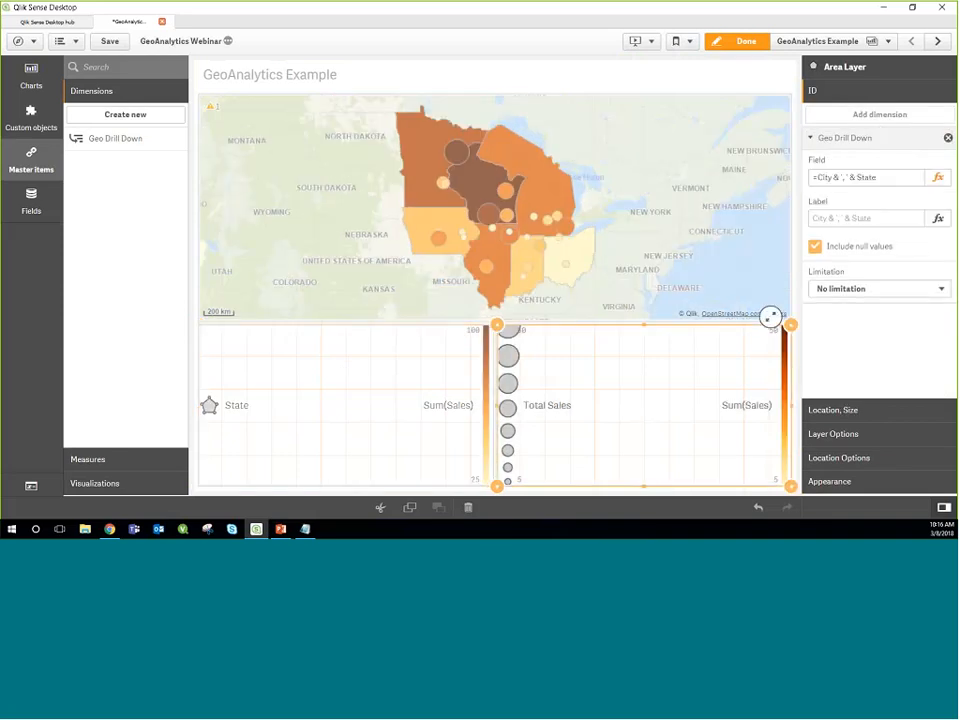
Step: Replace the bubble layer's City and State dimension with the Geo Drill Down master dimension
left_click(948, 138)
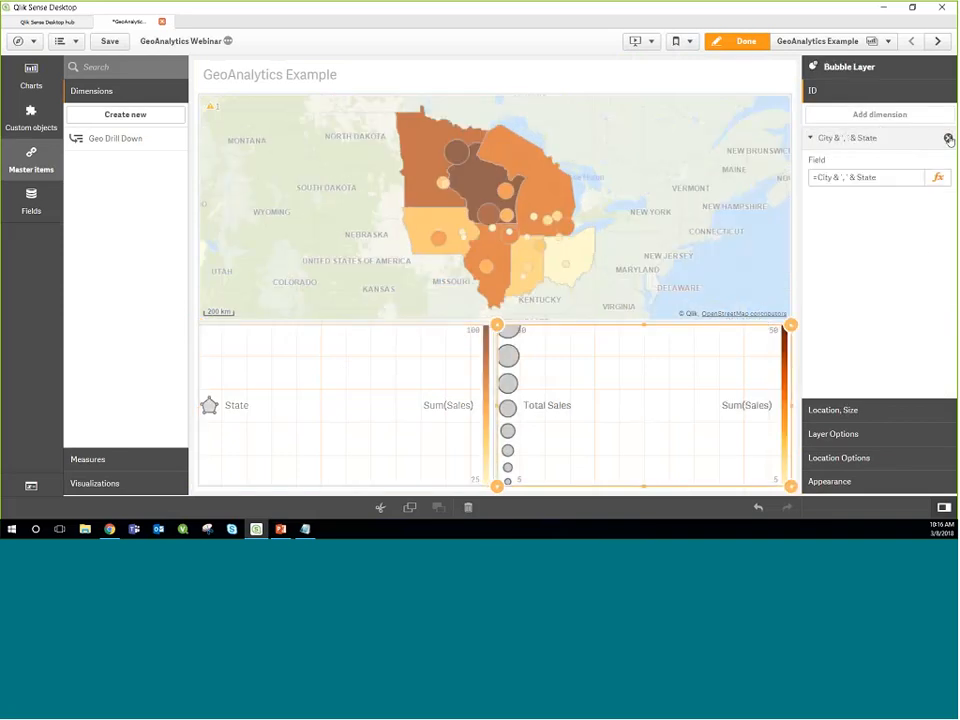
left_click(863, 122)
left_click(850, 190)
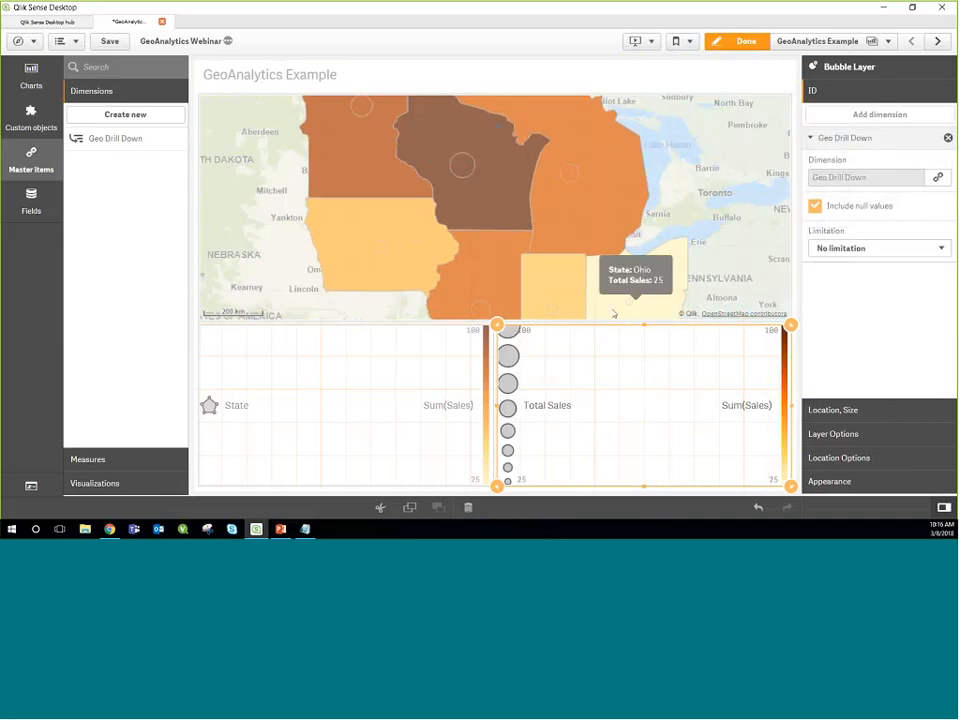
mouse_move(462, 172)
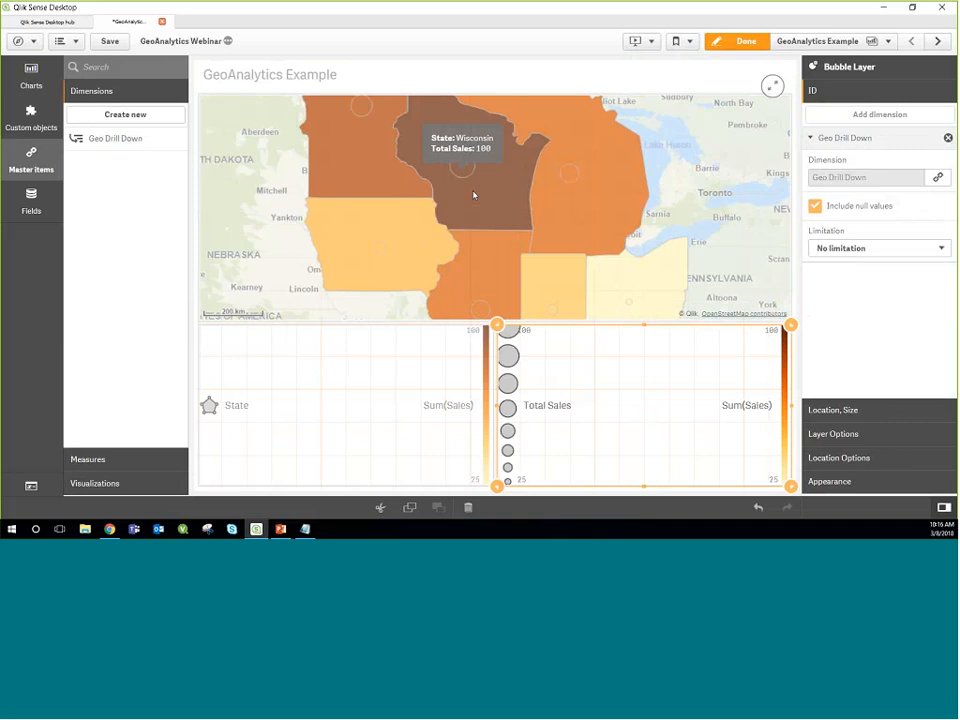
Step: Restrict the area layer's drill-down to level 0 in its layer options
left_click(441, 434)
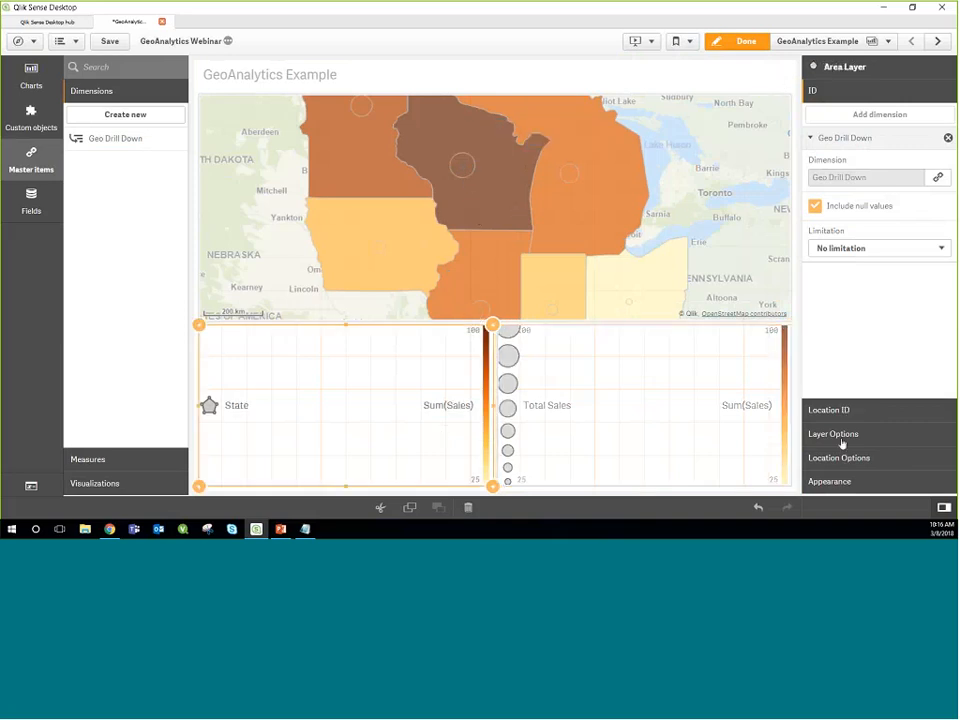
left_click(840, 438)
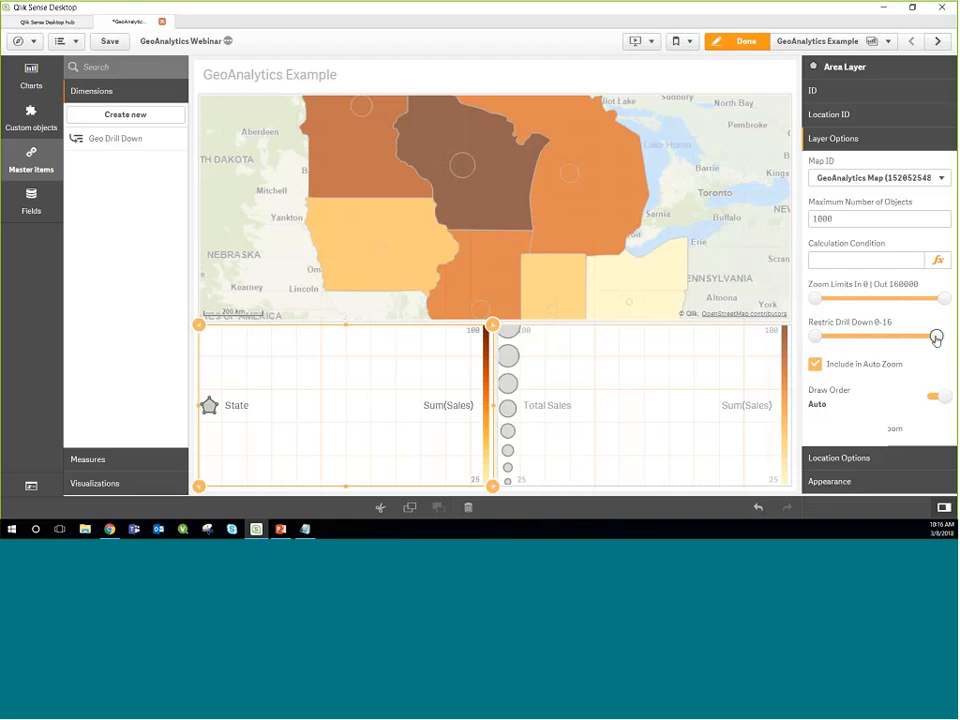
left_click_drag(936, 339, 815, 336)
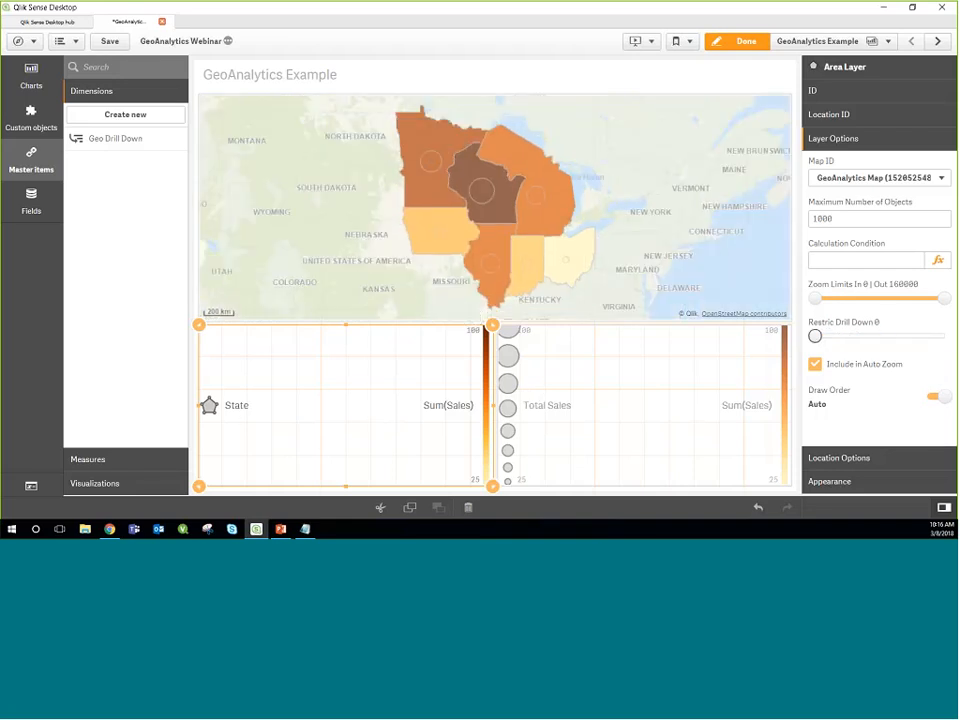
Step: Restrict the bubble layer's drill-down to level 1 only, and check the area layer's restriction
left_click(615, 413)
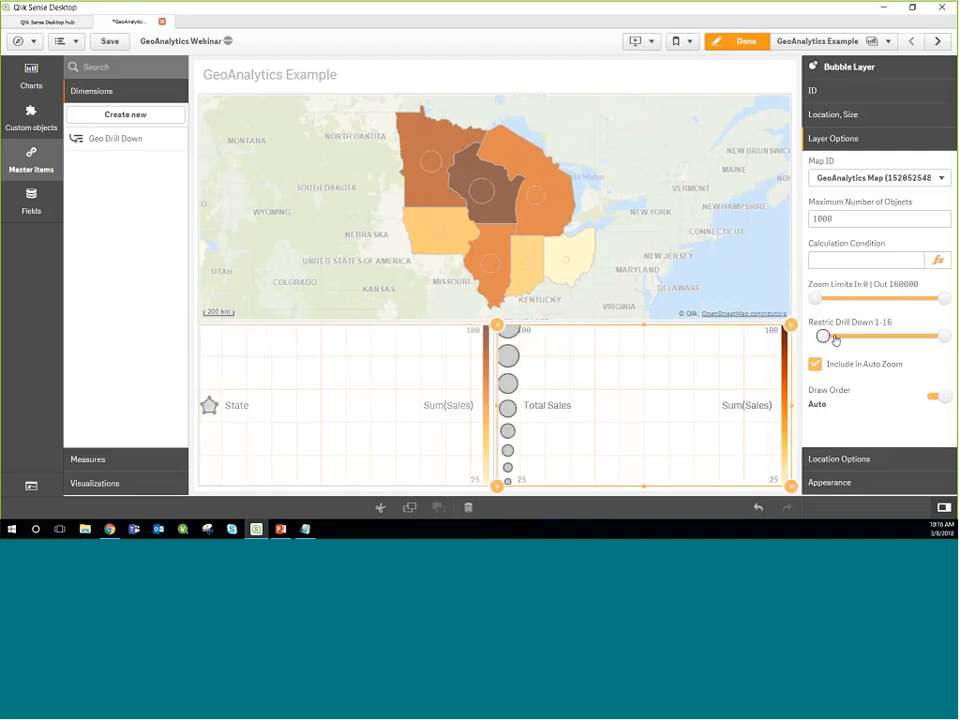
left_click_drag(932, 336, 823, 344)
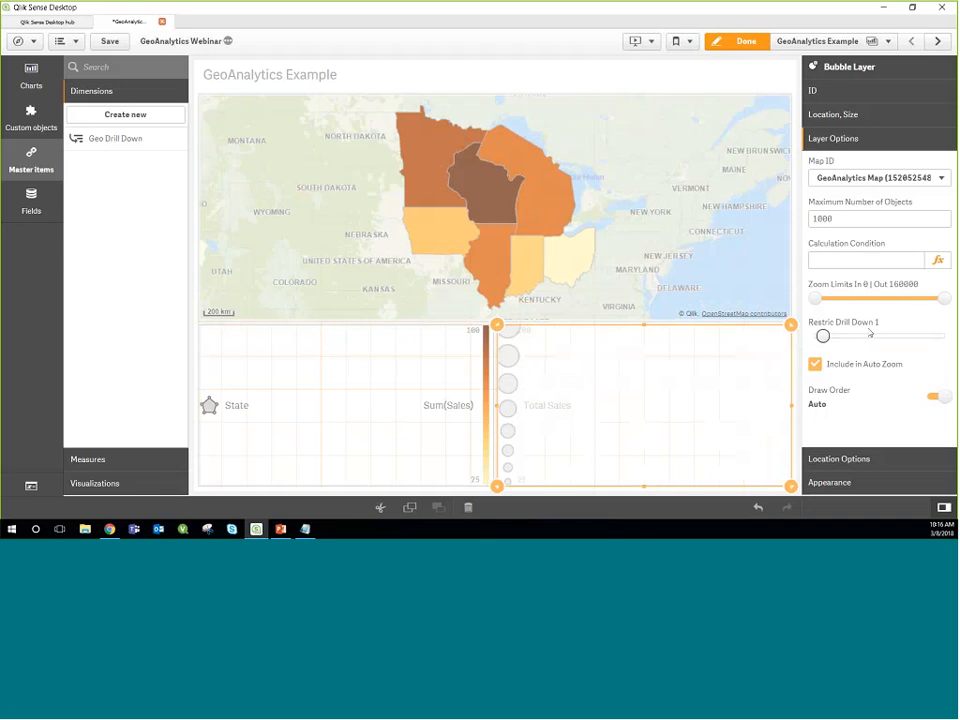
left_click(392, 391)
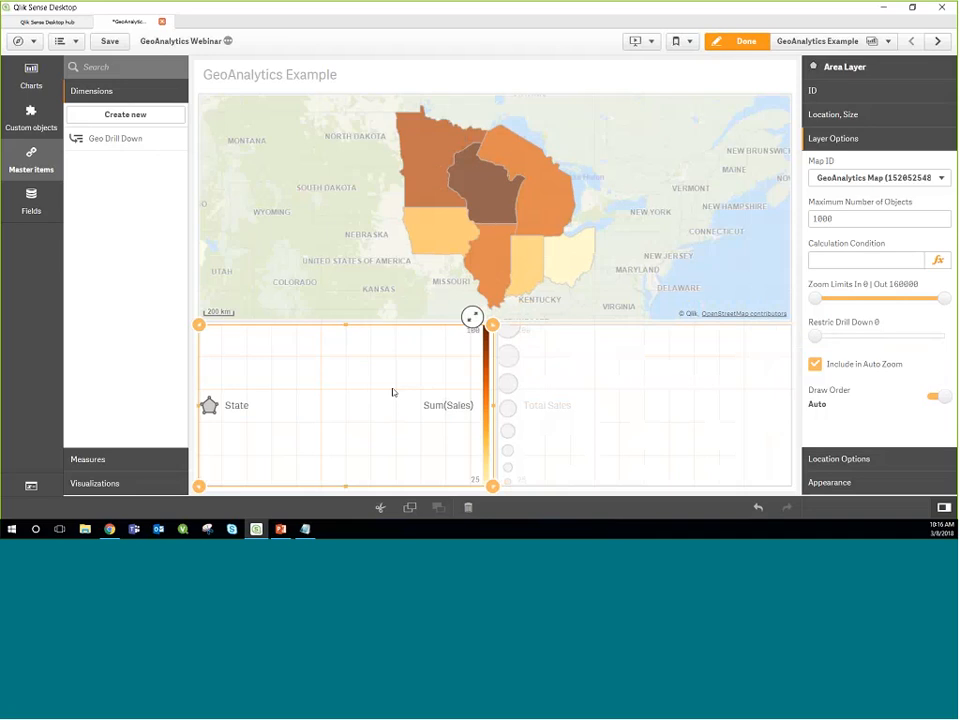
Step: Outside edit mode, select Illinois on the map to drill down to its cities, and clear the selection
left_click(746, 41)
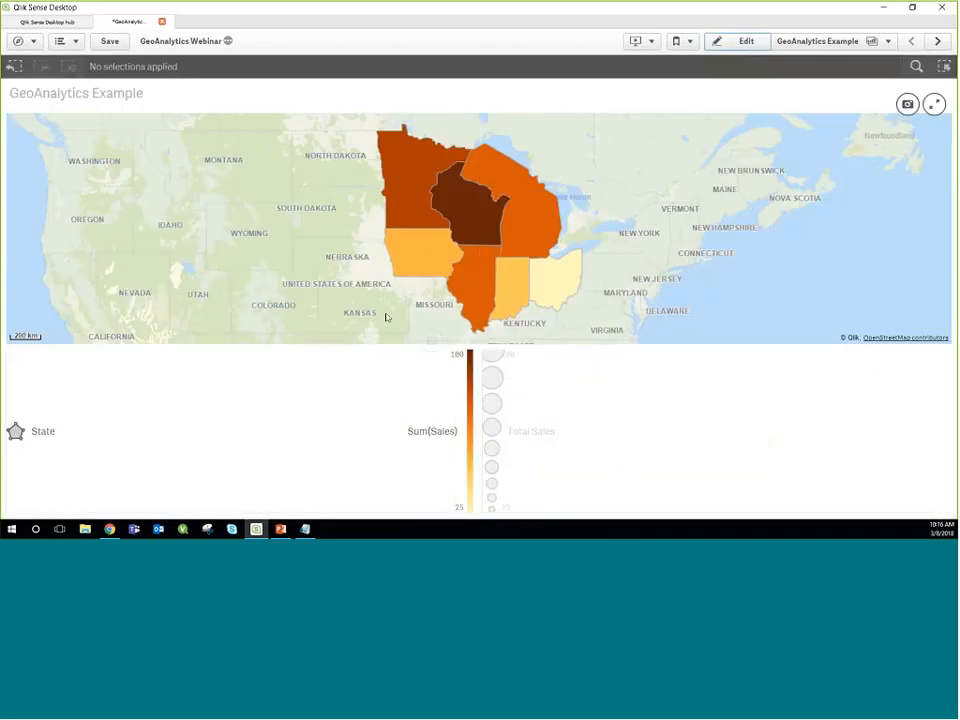
left_click(473, 285)
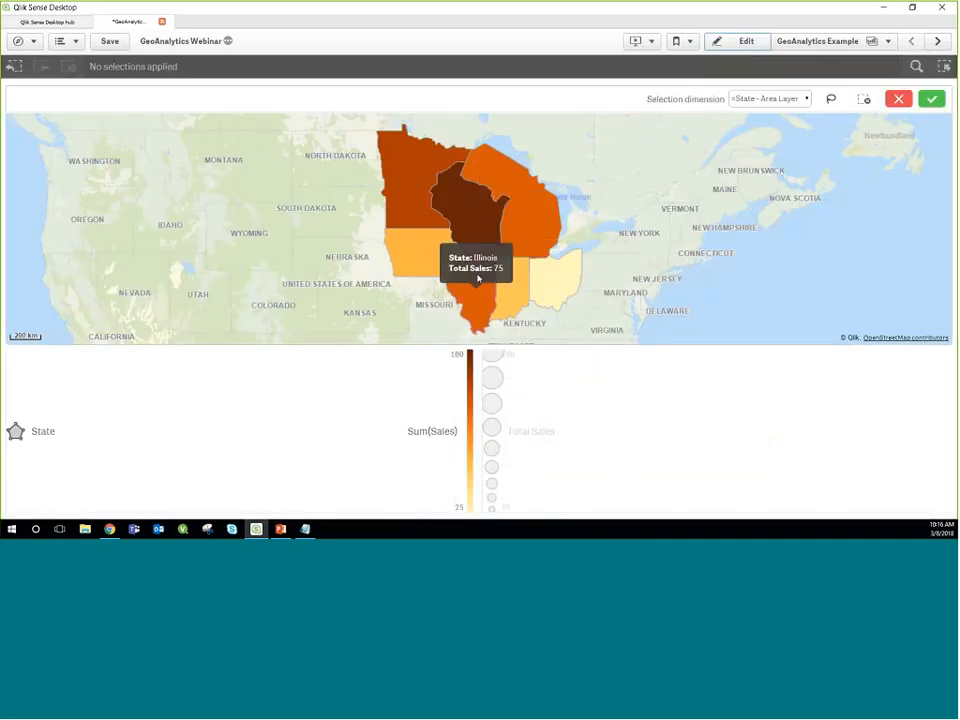
left_click(932, 96)
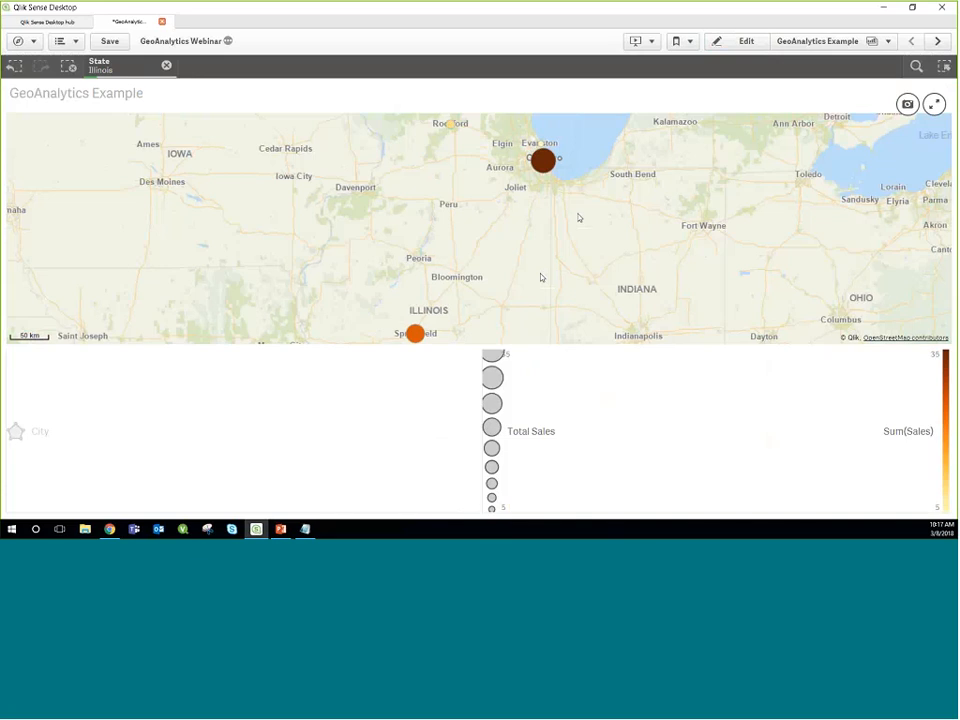
left_click(719, 50)
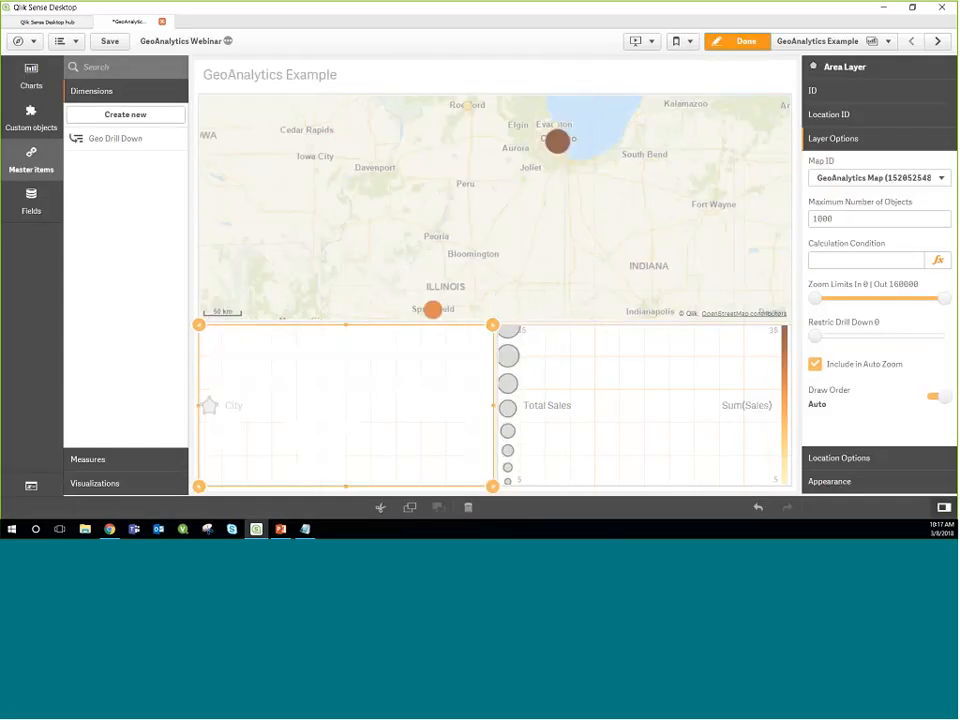
left_click(716, 46)
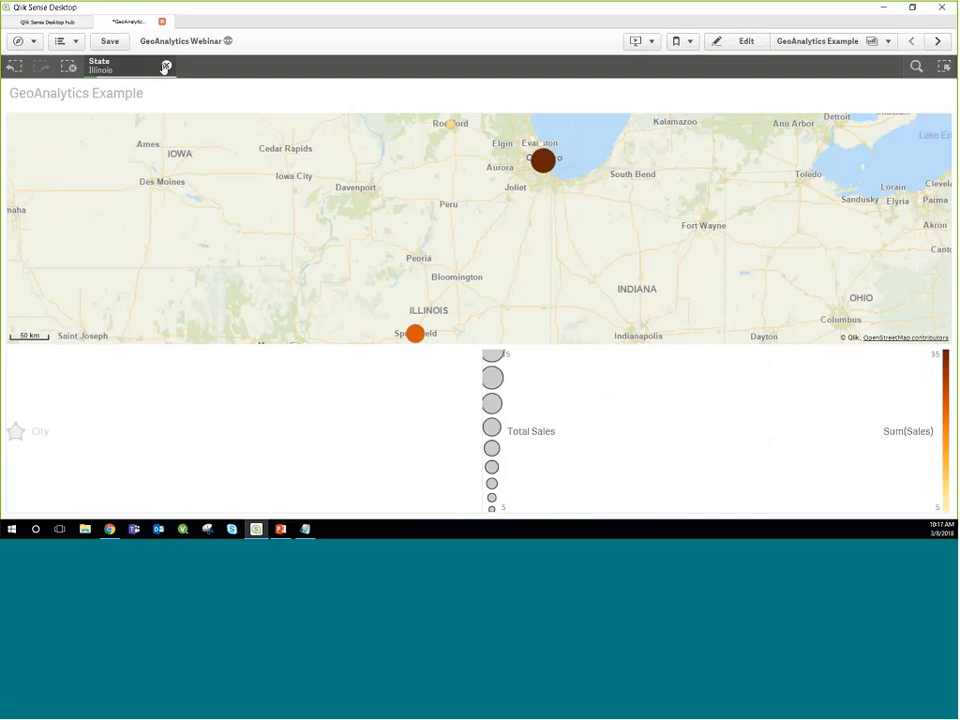
left_click(165, 66)
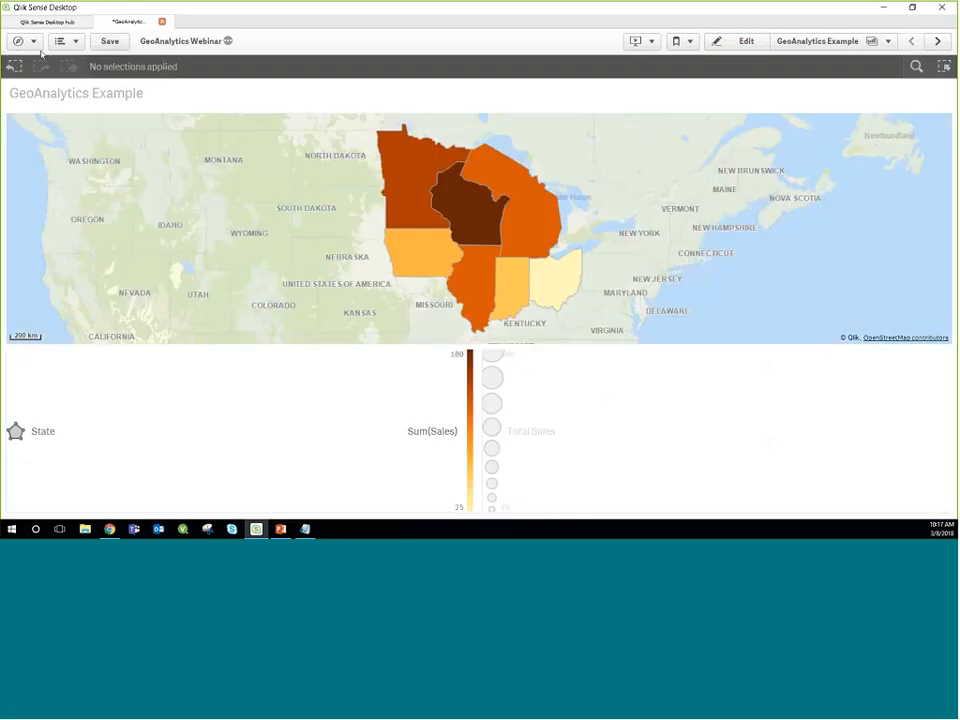
Step: Save the app, and comment out the entire GeoAnalytics Example section of the data load script
left_click(110, 42)
left_click(22, 41)
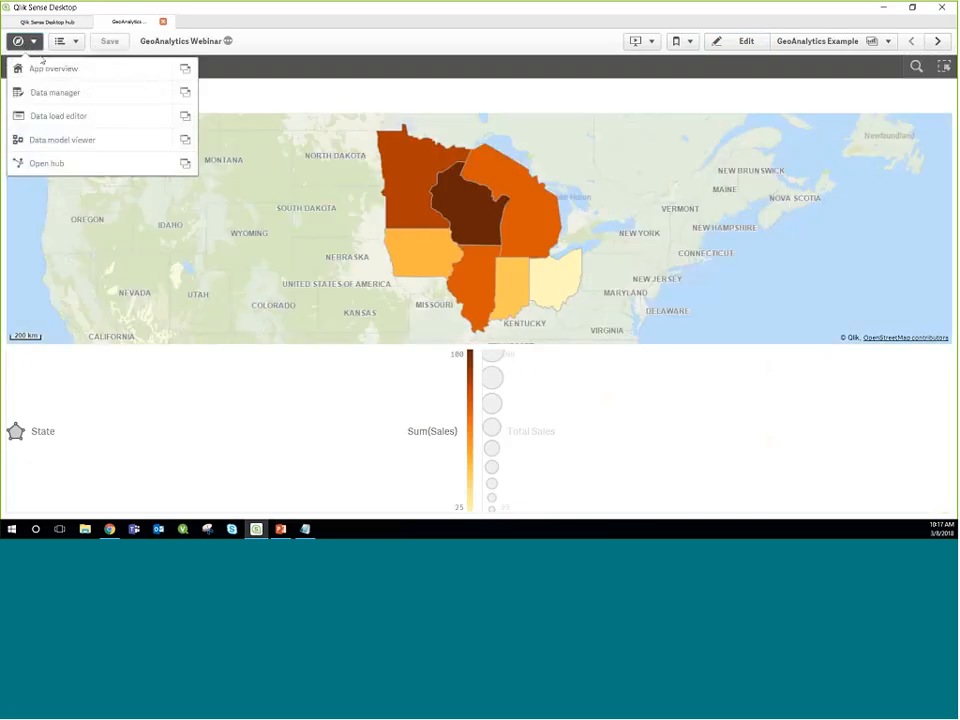
left_click(54, 117)
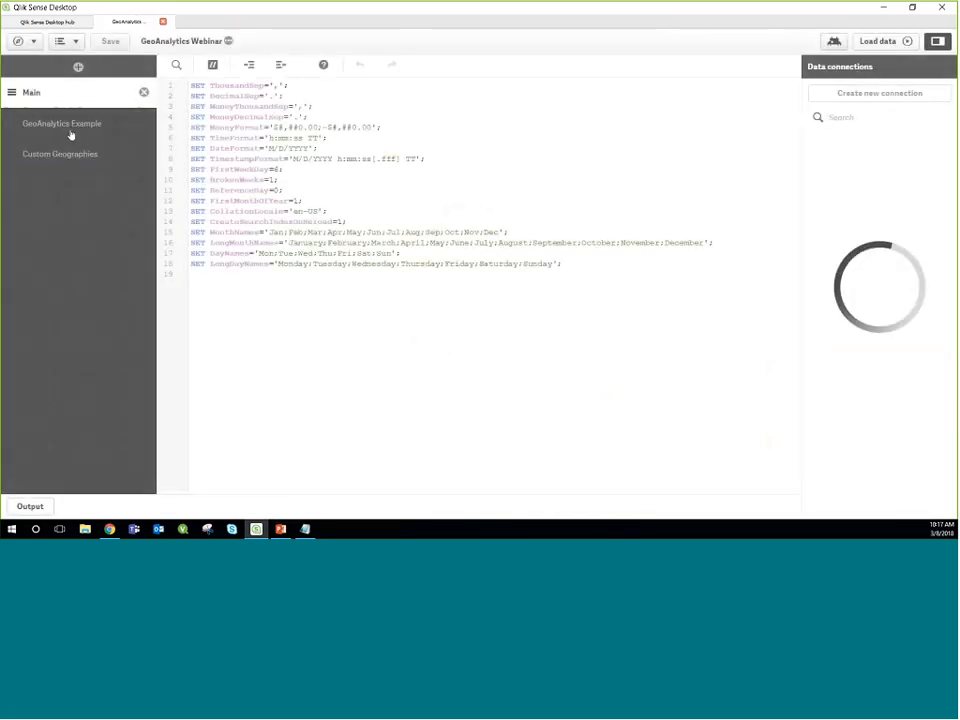
left_click(70, 124)
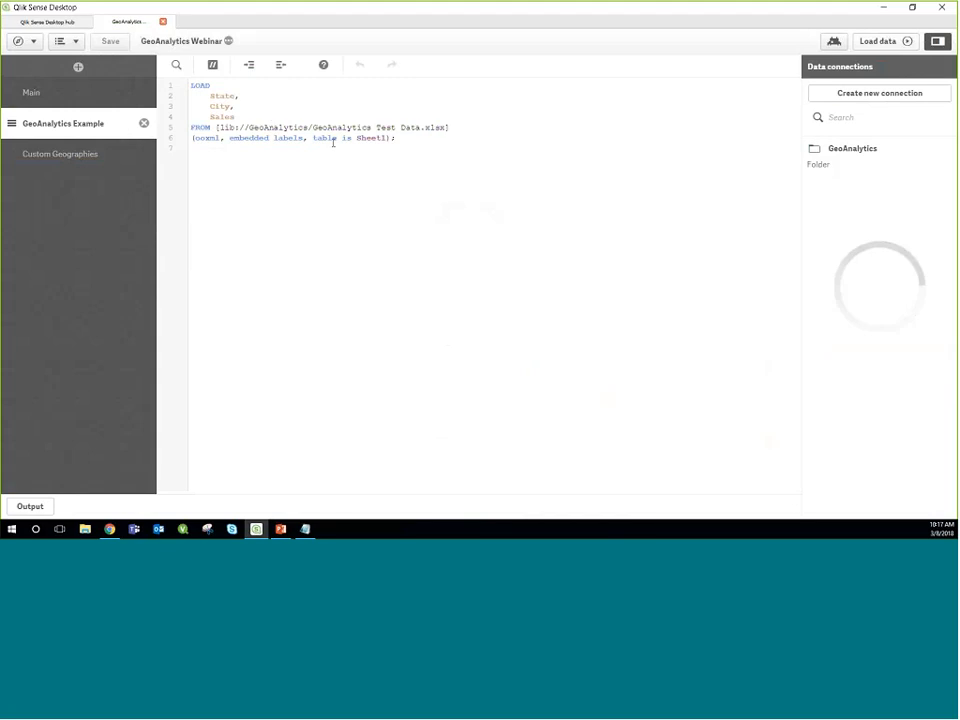
key("ctrl+a")
left_click(212, 65)
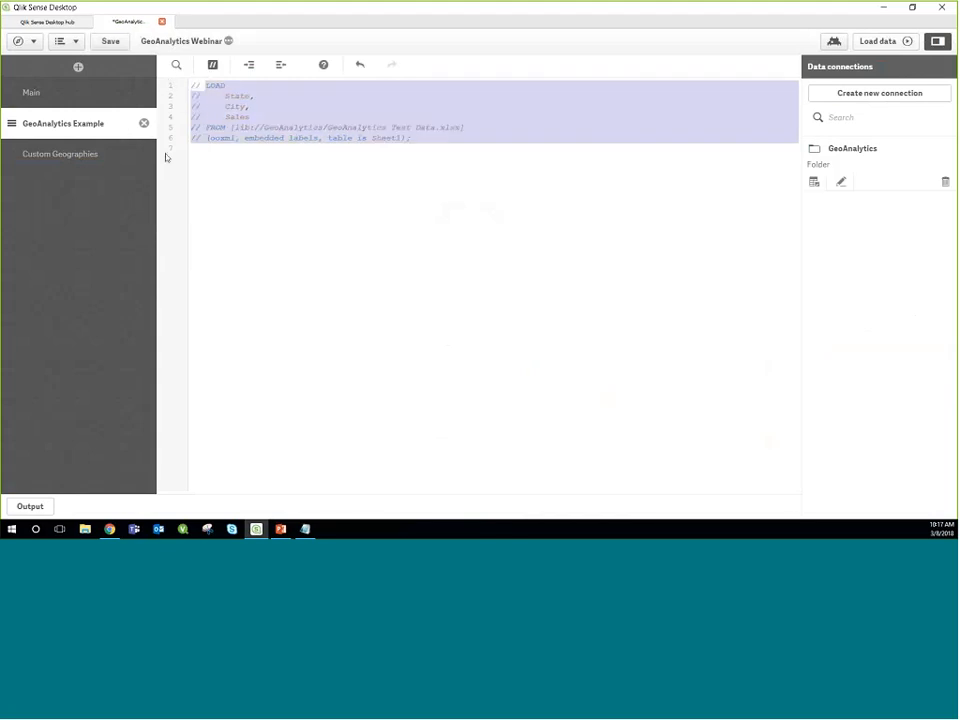
Step: Uncomment the entire Custom Geographies section of the load script
left_click(90, 157)
scroll(253, 210, "down", 6)
key("ctrl+a")
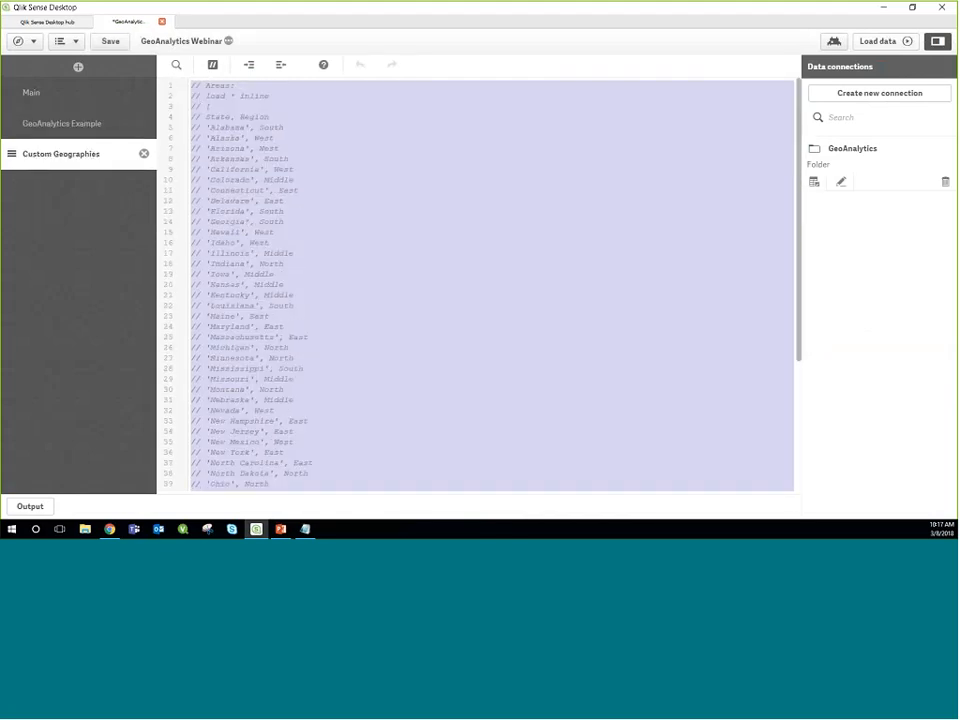
left_click(212, 66)
Step: Review how the inline Areas table assigns each State to a Region, through the end of the script
left_click(238, 117)
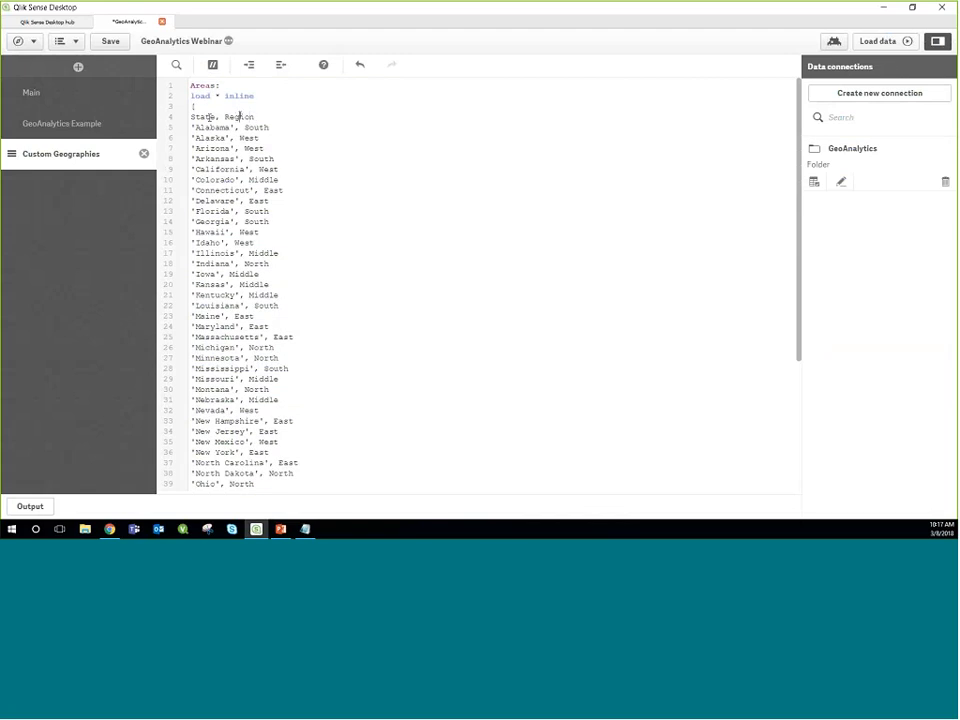
double_click(240, 117)
double_click(213, 127)
left_click(256, 127)
double_click(209, 127)
left_click(211, 127)
double_click(251, 127)
left_click(258, 128)
left_click(253, 117)
scroll(296, 444, "down", 6)
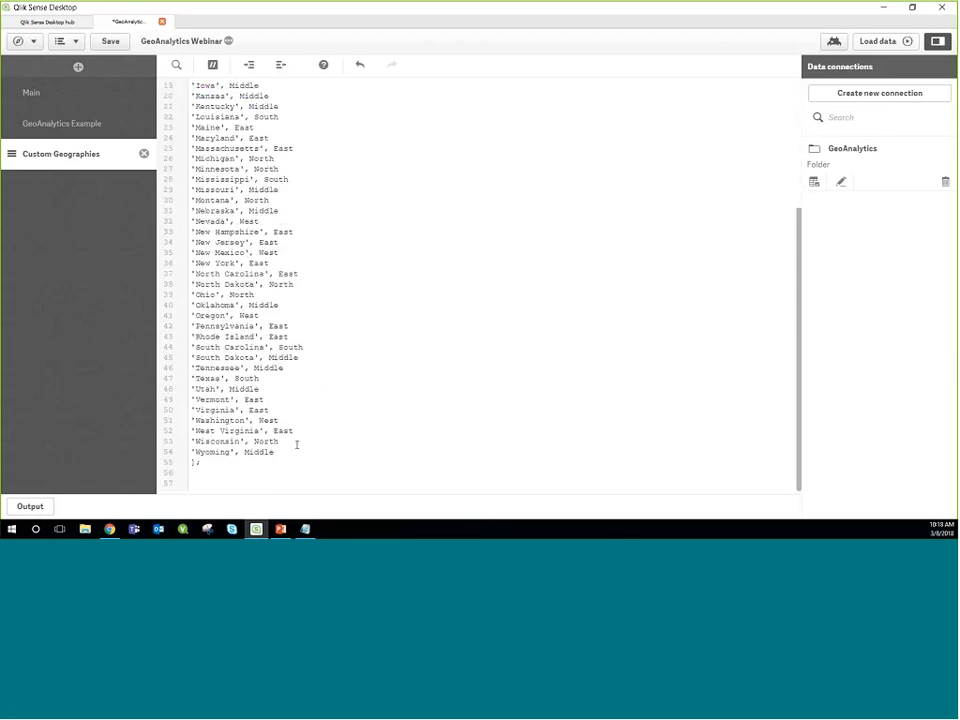
Step: Place the cursor on the script's last empty line, and start a new data connection of type Qlik GeoAnalytics Connector
left_click(234, 483)
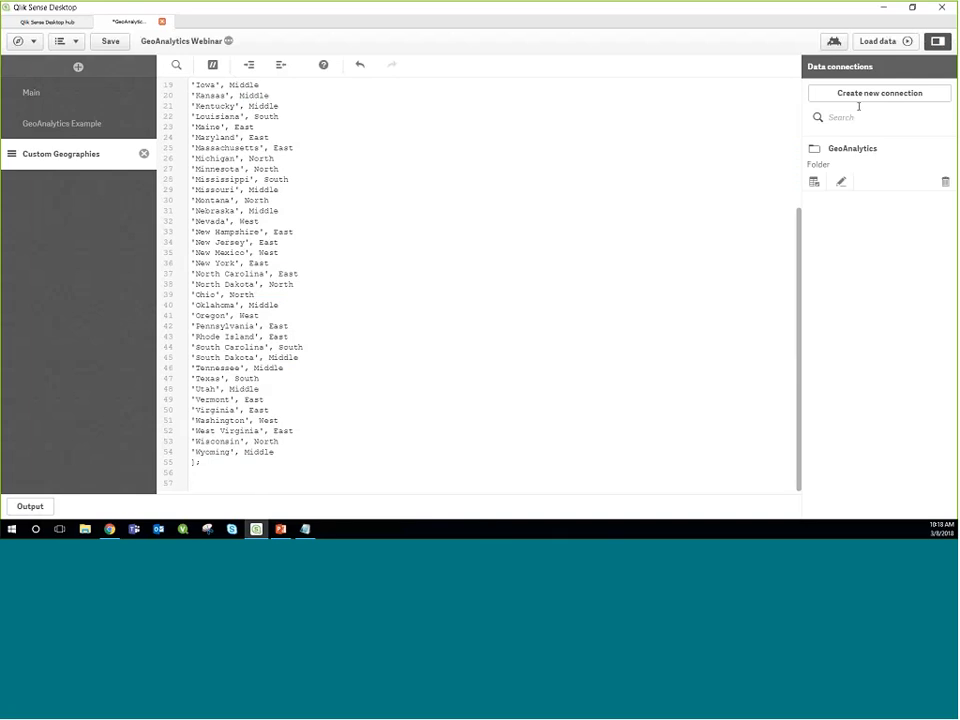
scroll(693, 270, "up", 3)
scroll(694, 268, "up", 3)
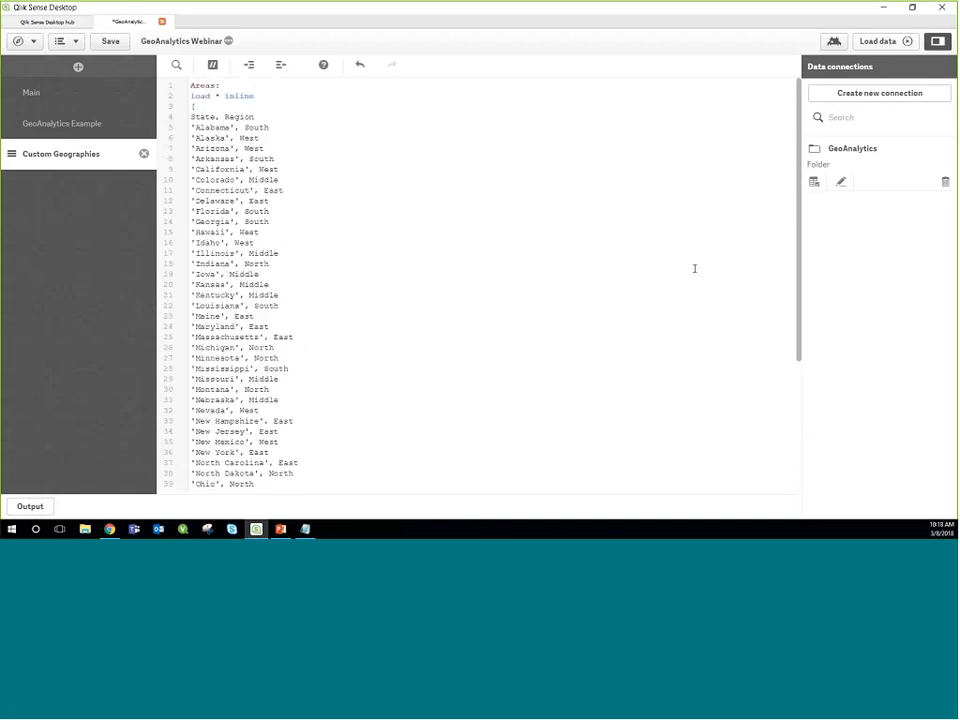
left_click(875, 100)
scroll(634, 282, "down", 1)
scroll(620, 295, "down", 2)
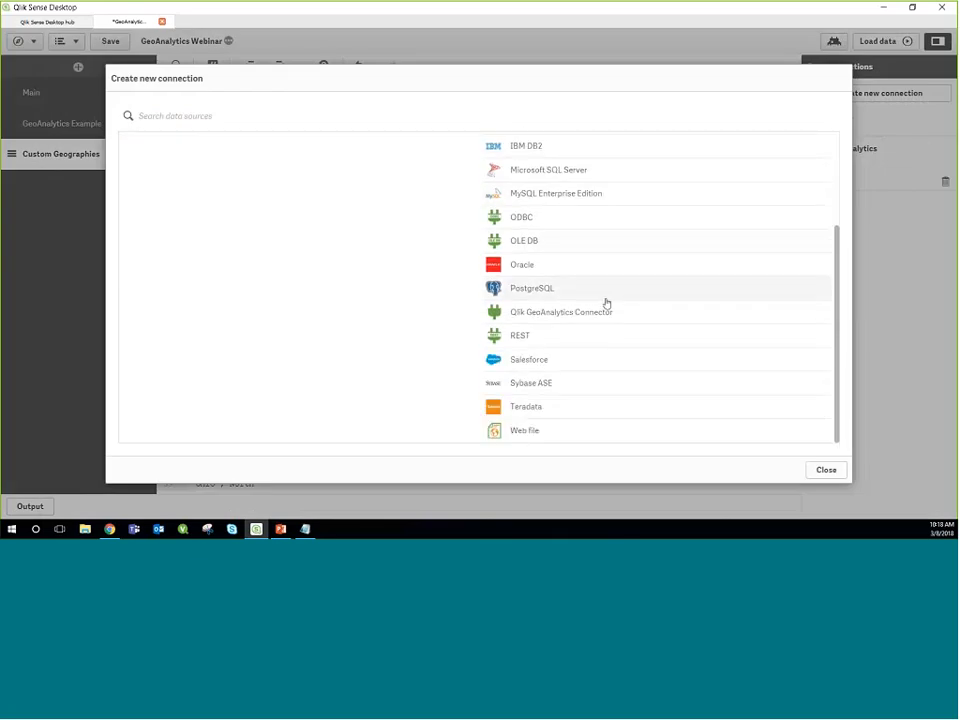
left_click(594, 314)
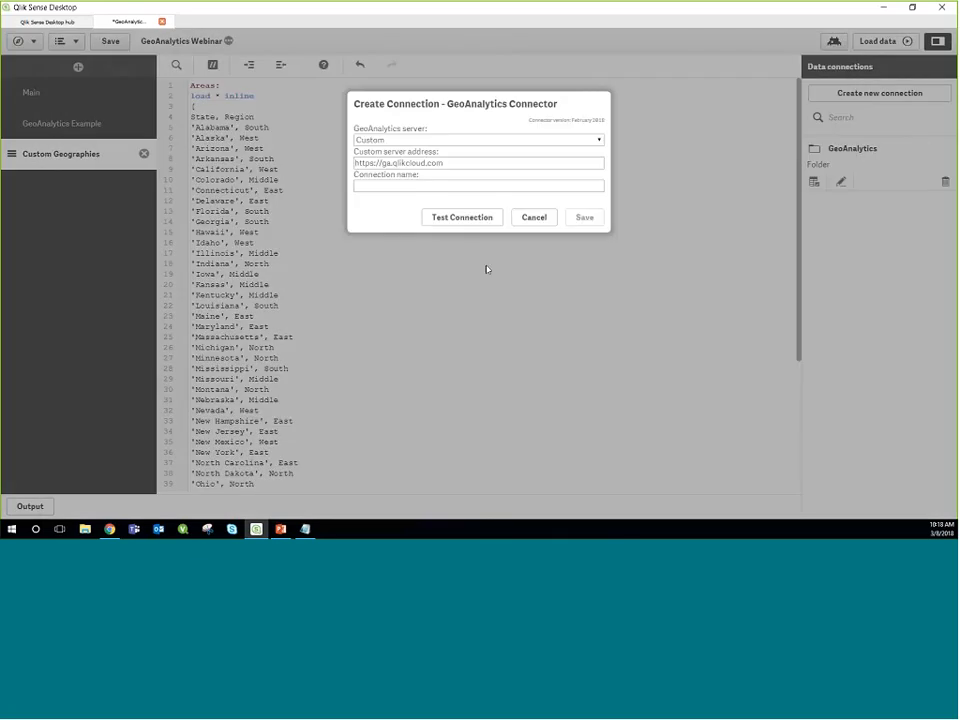
Step: Name the connection Qlik GeoAnalytics Connector, then test and save it
left_click(421, 187)
type("Qli")
type("k G")
type("eoAn")
type("alytics")
type(" Go")
type("nnector")
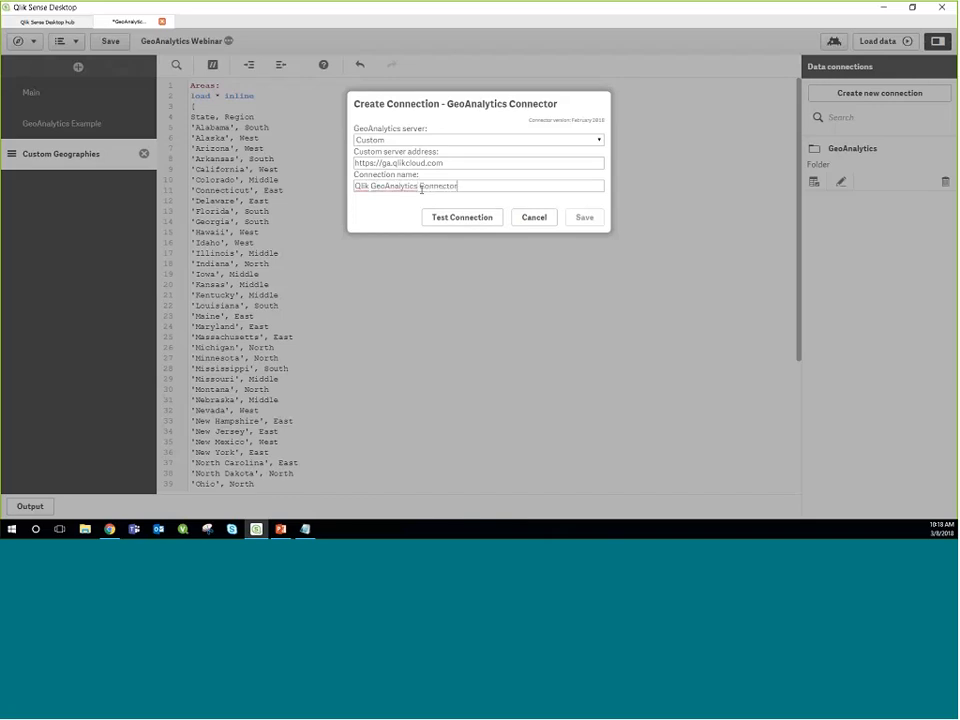
left_click(468, 219)
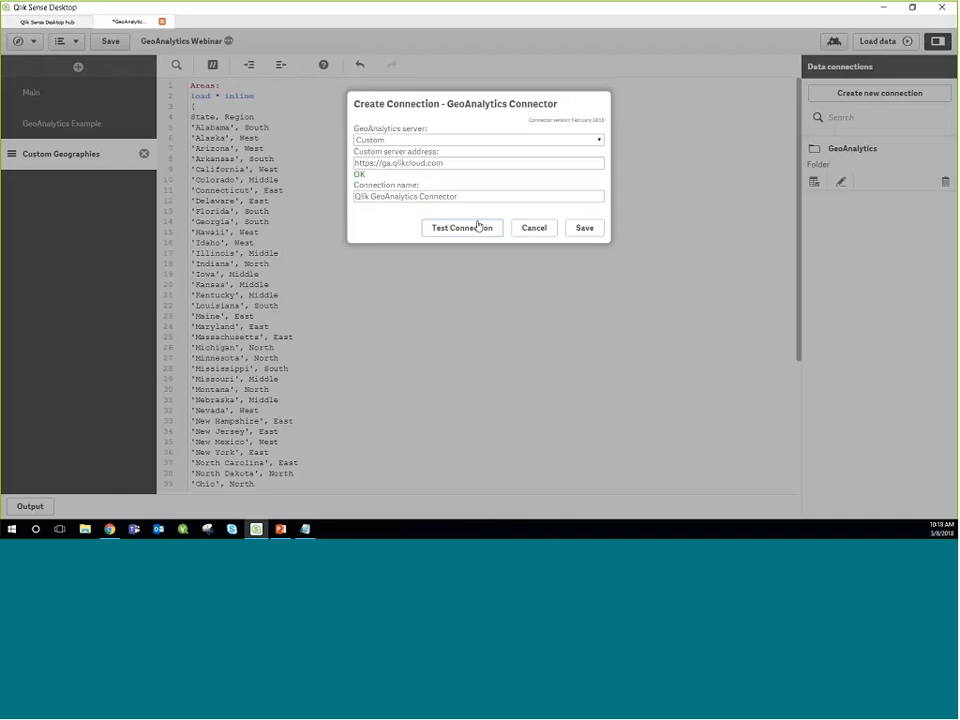
left_click(584, 228)
Step: Select data from the Qlik GeoAnalytics Connector, using the Dissolve operation with dissolve field Region and Auto resolution
scroll(343, 399, "down", 6)
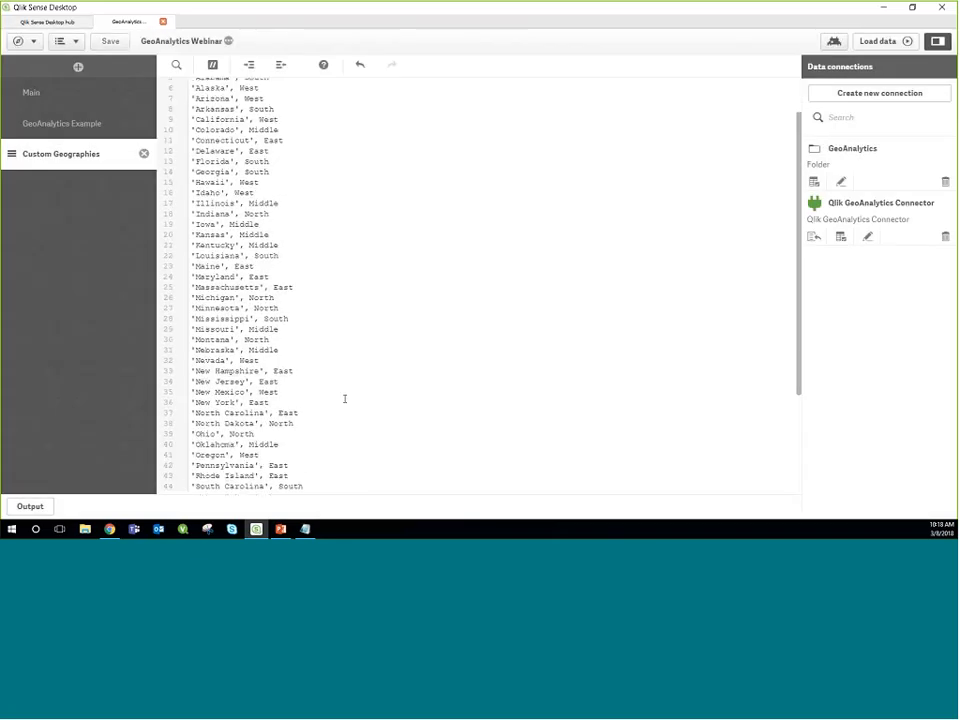
left_click(840, 239)
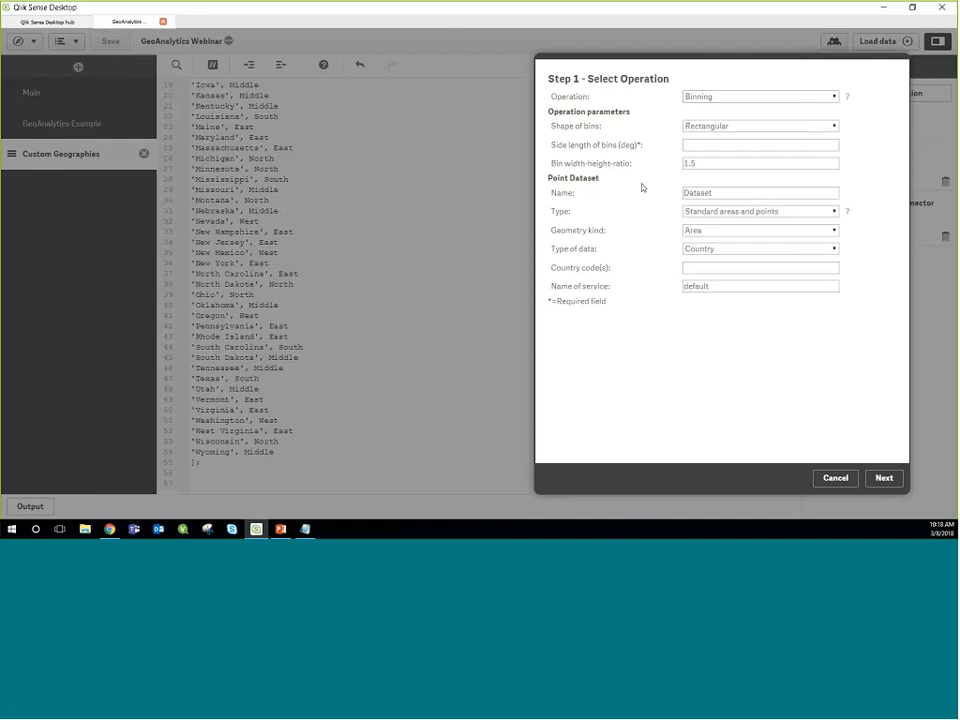
left_click(748, 96)
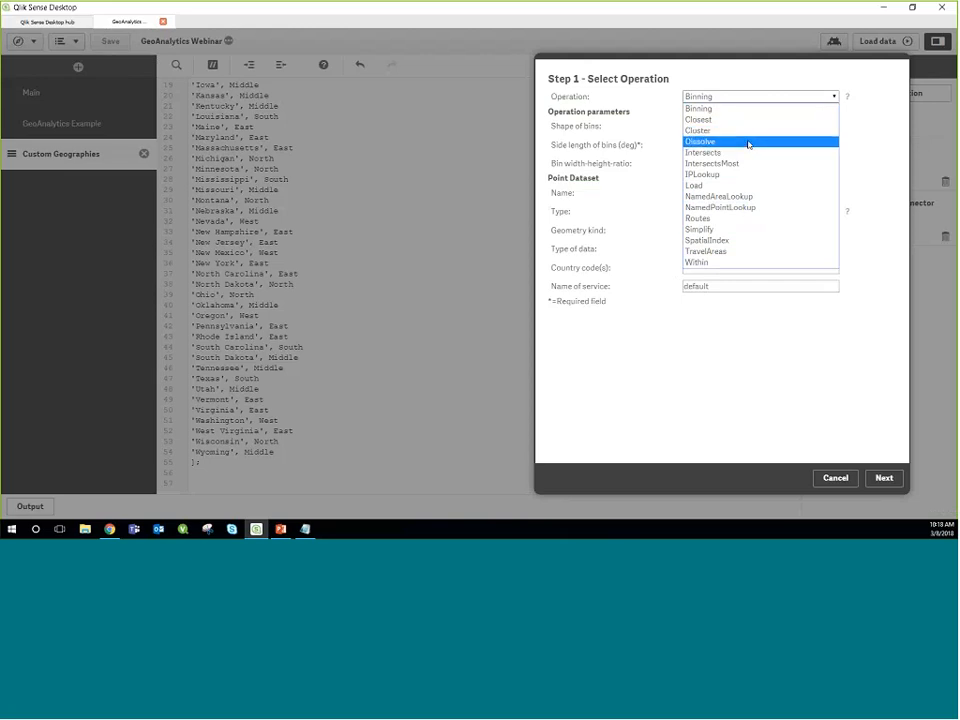
left_click(748, 142)
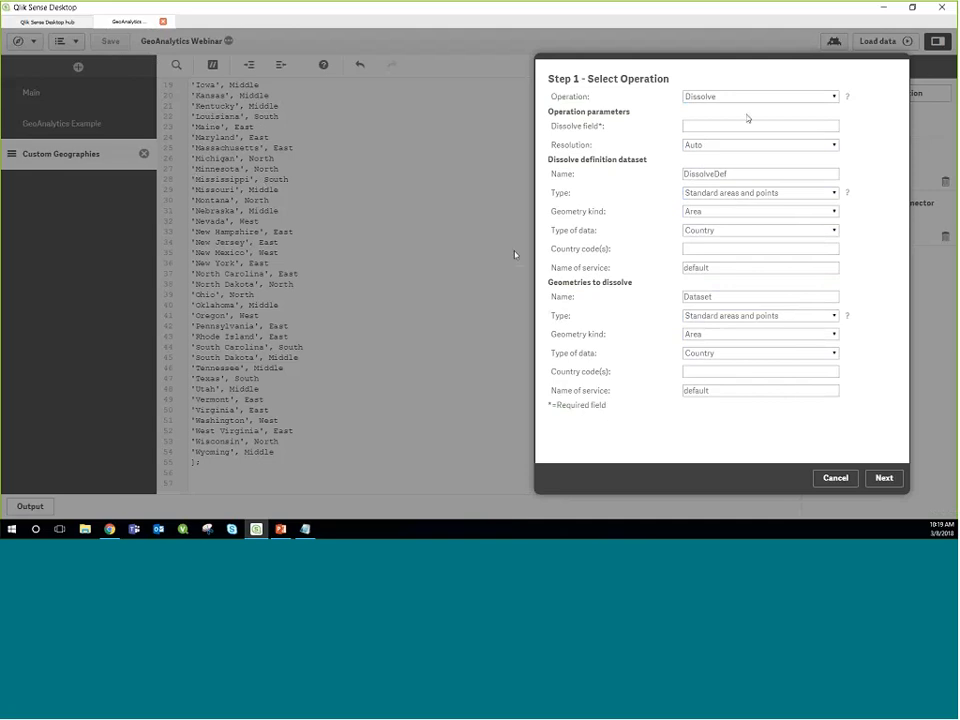
left_click(714, 129)
type("Region")
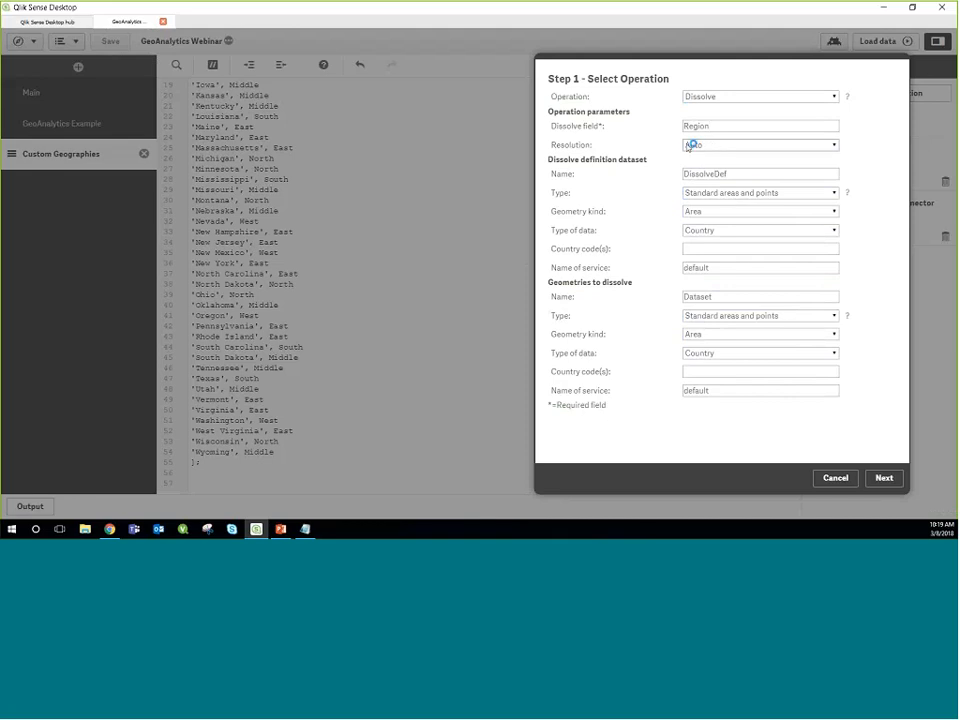
left_click(720, 147)
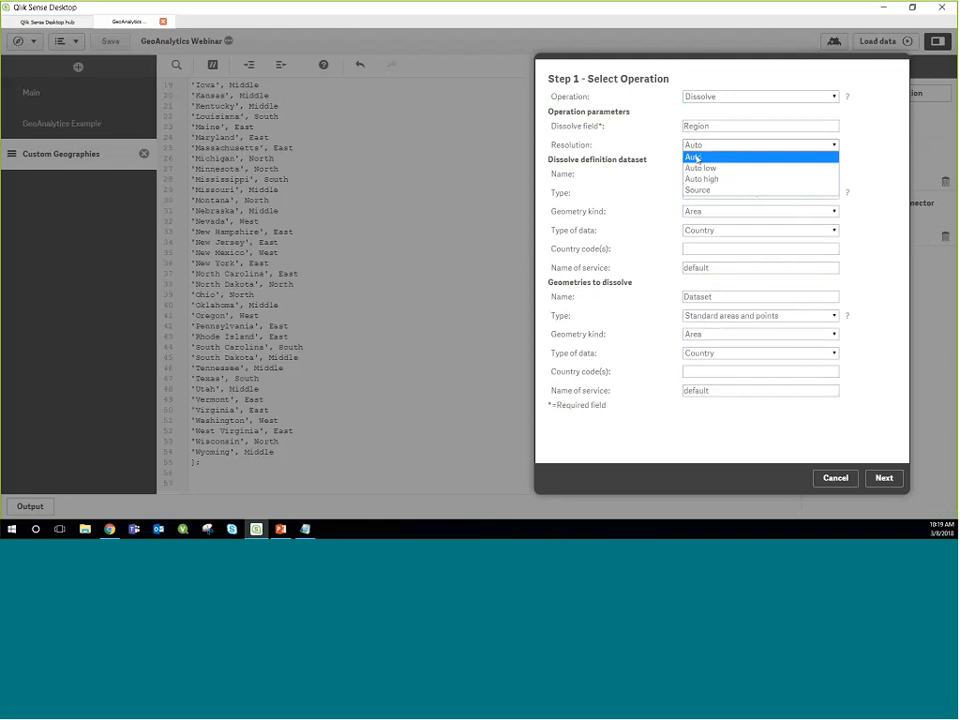
left_click(700, 157)
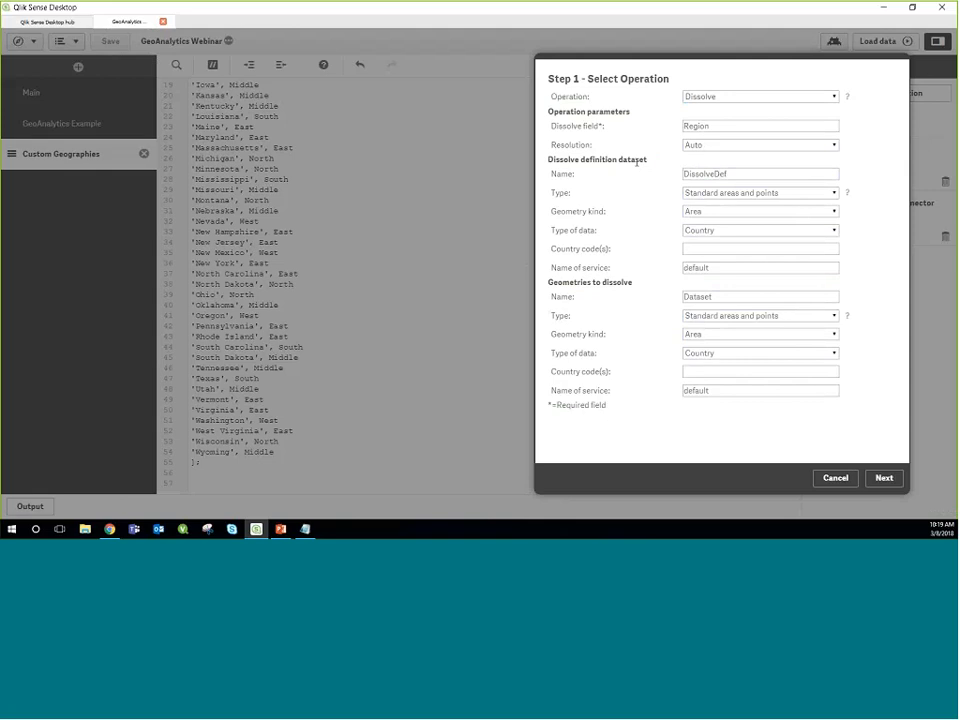
Step: Set the dissolve definition dataset's type to Loaded table, with Areas as the table name
left_click(746, 176)
left_click(697, 193)
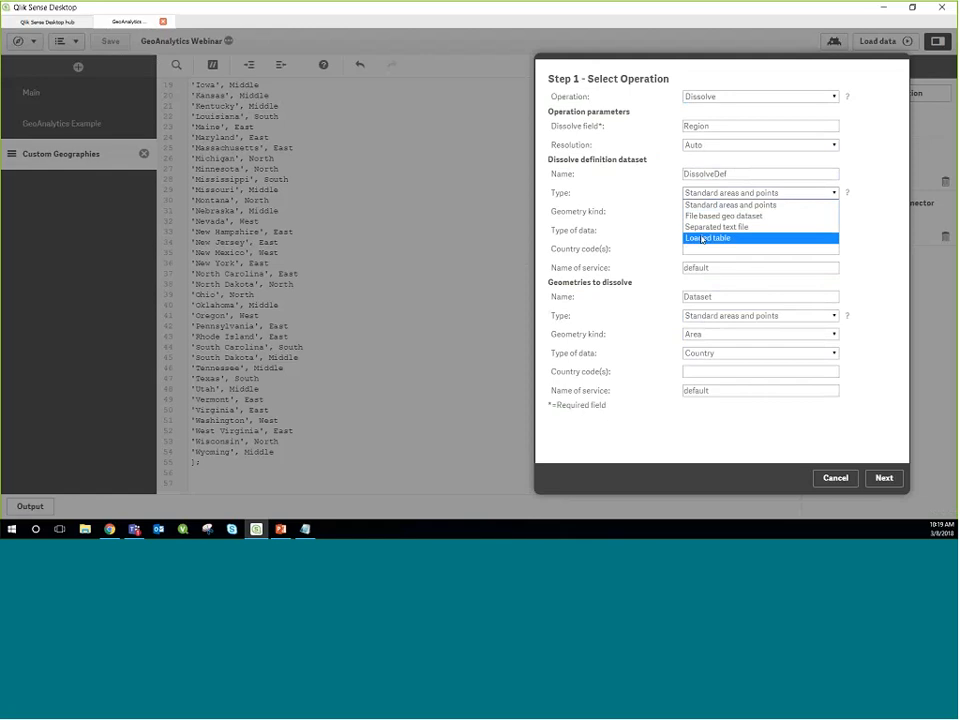
left_click(708, 238)
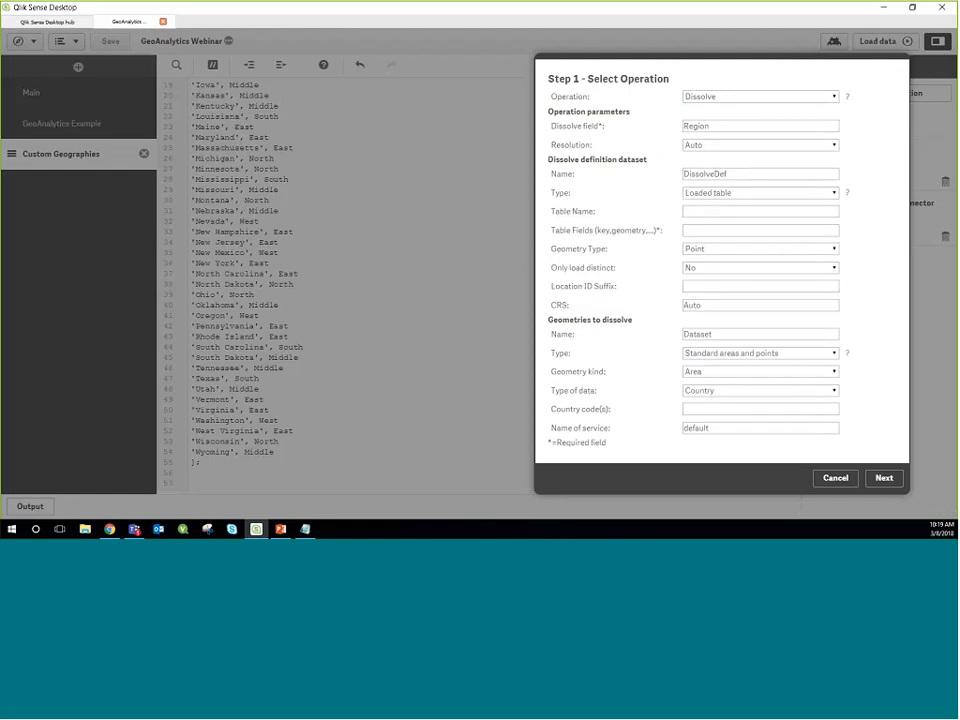
left_click(724, 193)
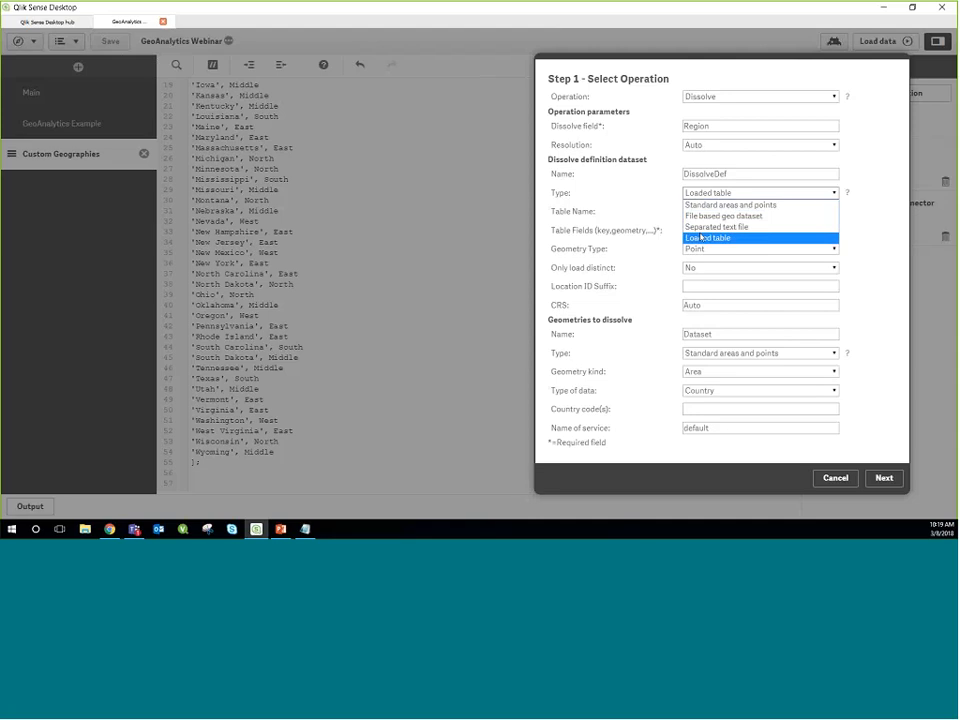
left_click(689, 237)
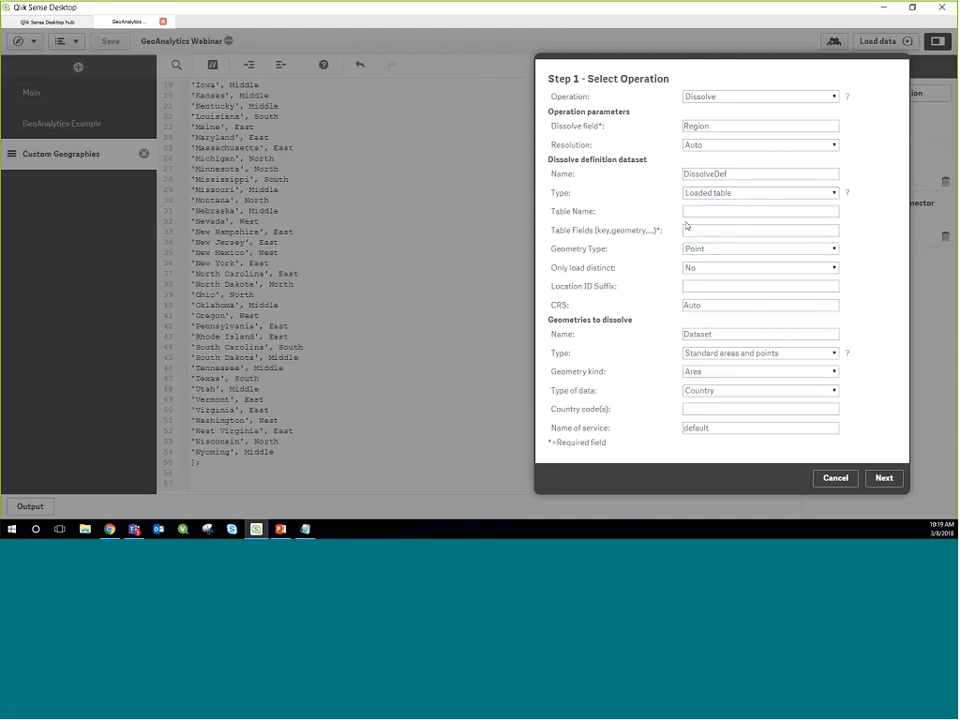
left_click(689, 213)
type("Areas")
Step: Enter State, State, Region as the table fields of the dissolve definition dataset
left_click(684, 230)
type("State, State, Region")
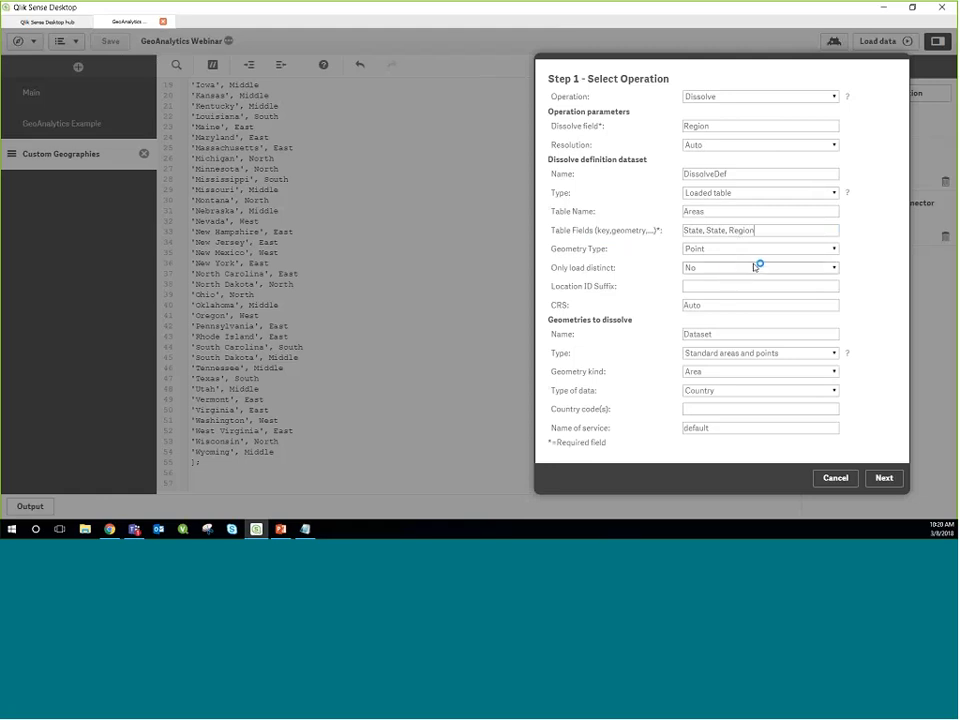
Step: Make the dissolve definition dataset load only distinct values, and set its location ID suffix to US
left_click(736, 270)
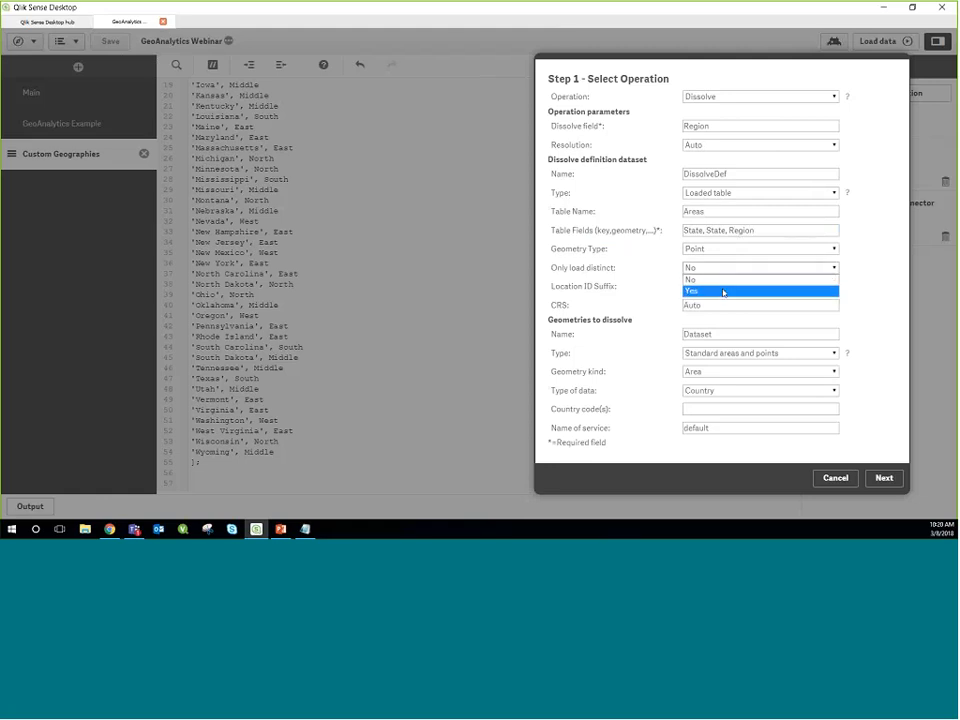
left_click(723, 292)
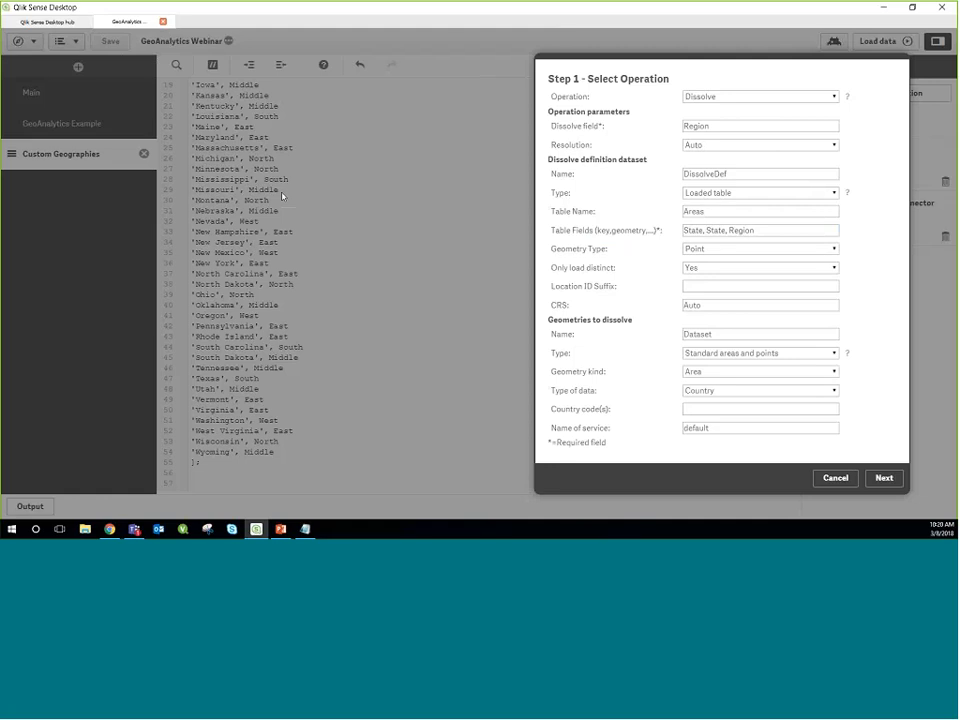
left_click(717, 271)
left_click(692, 288)
left_click(688, 286)
type("US")
left_click(717, 306)
Step: Set the type of the geometries to dissolve to None, and try to proceed to the data selection
left_click(700, 358)
left_click(694, 410)
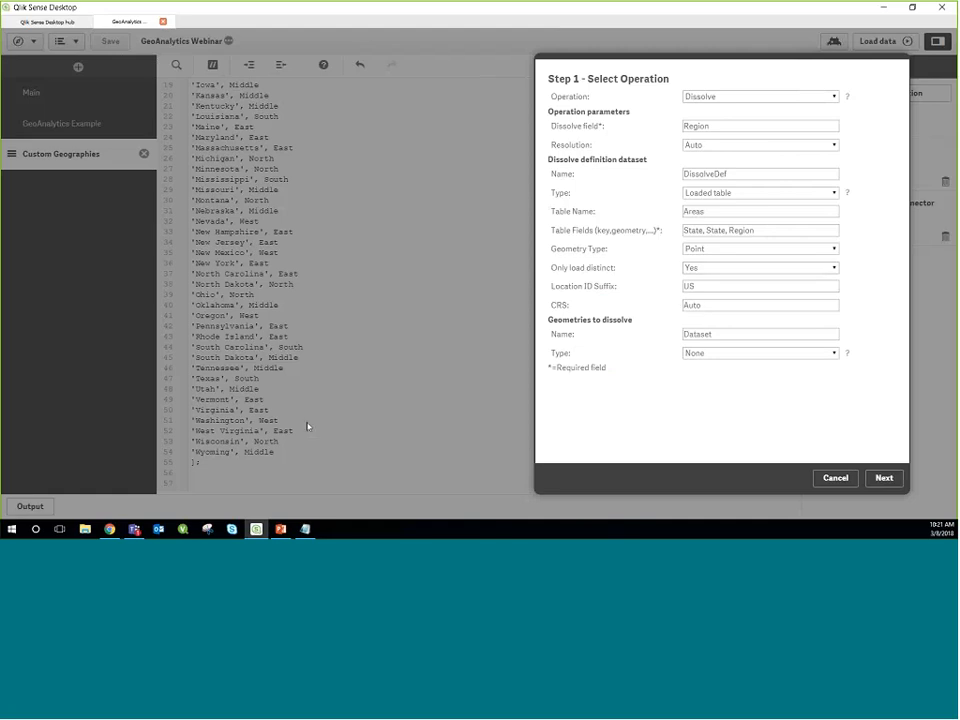
left_click(882, 479)
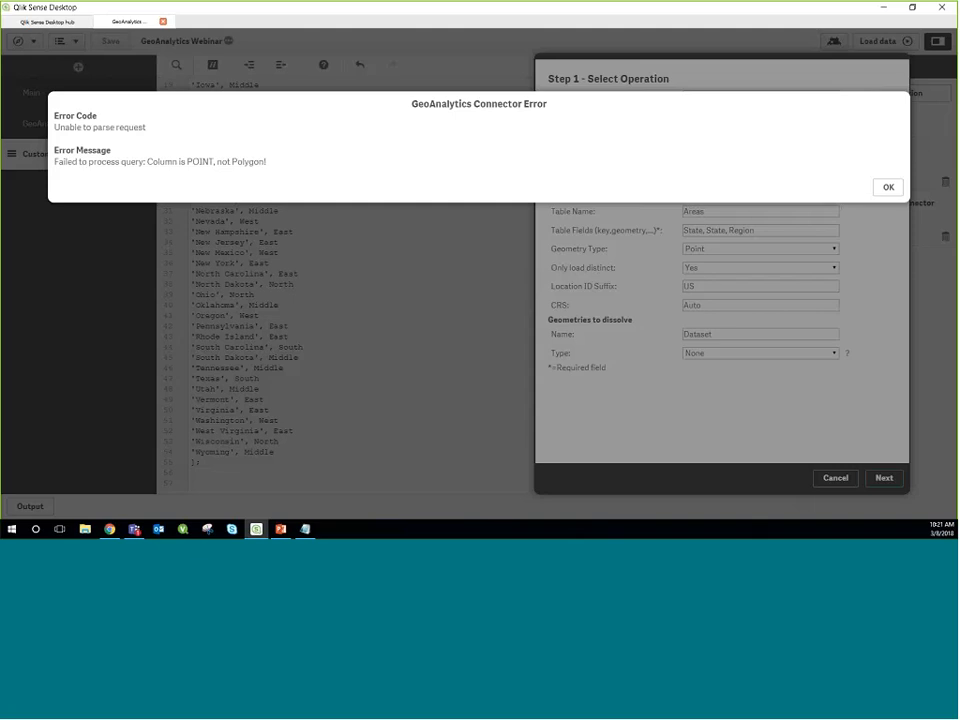
left_click(888, 187)
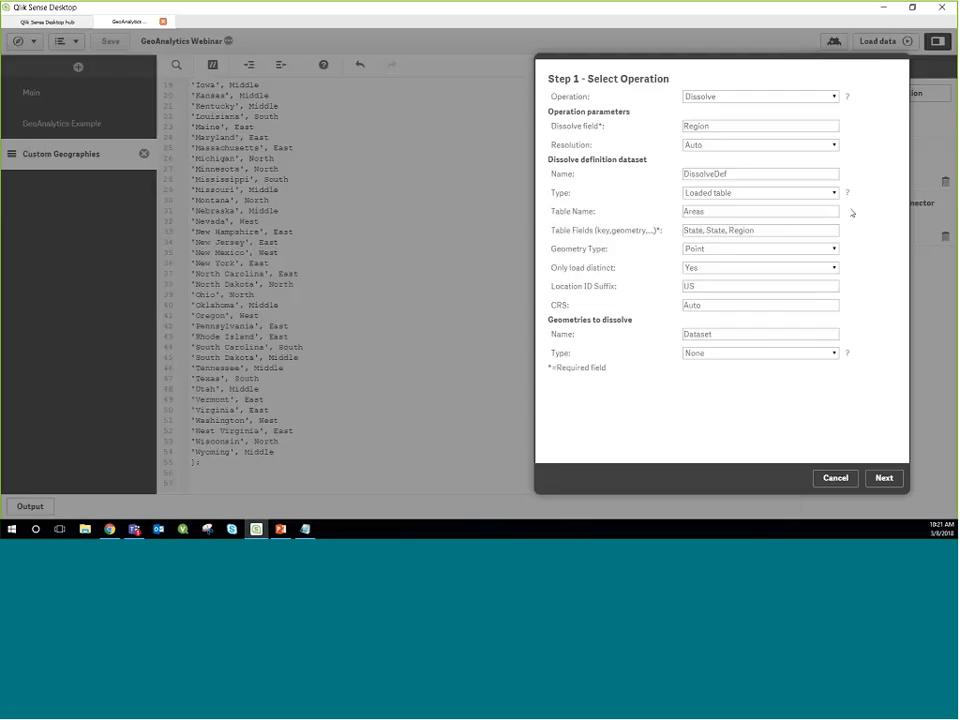
Step: Set the definition dataset's geometry type to Location Named Area, and proceed to the data selection
left_click(748, 250)
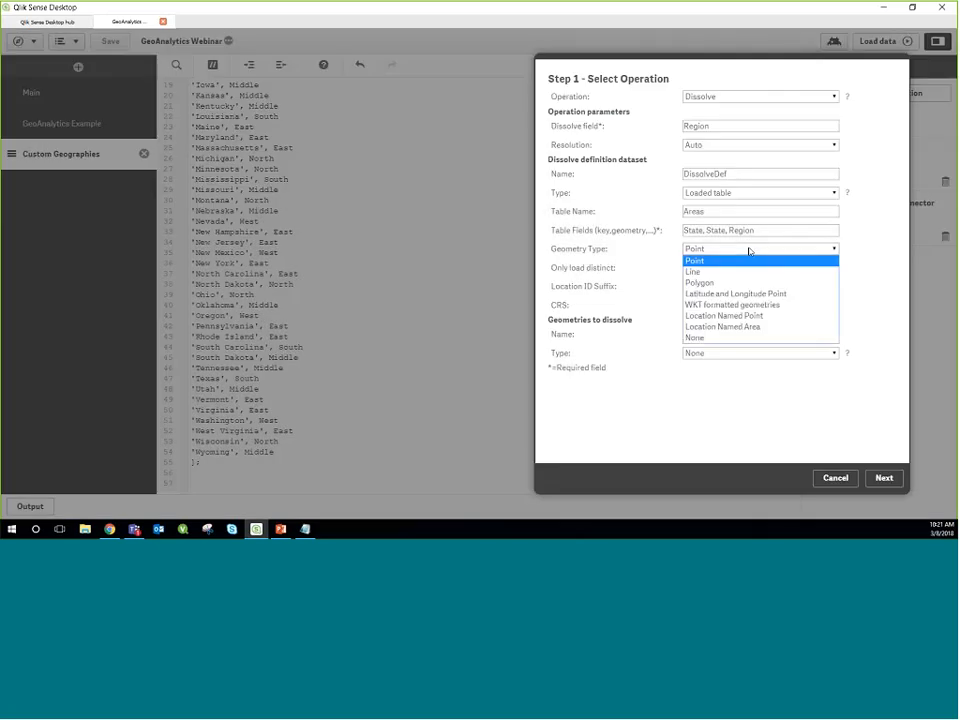
left_click(736, 327)
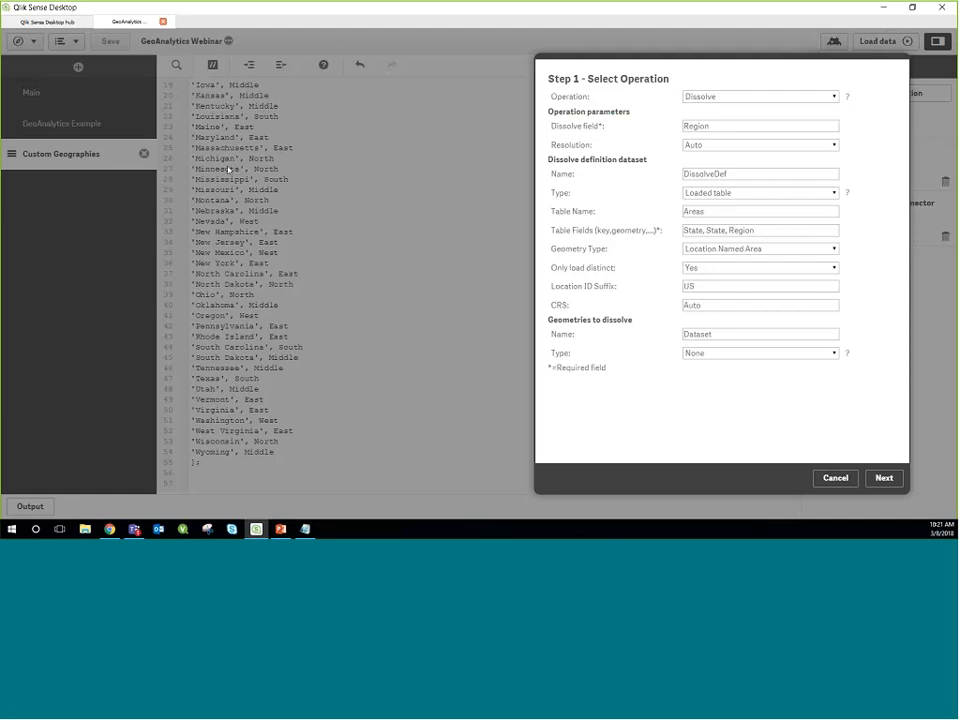
left_click(744, 250)
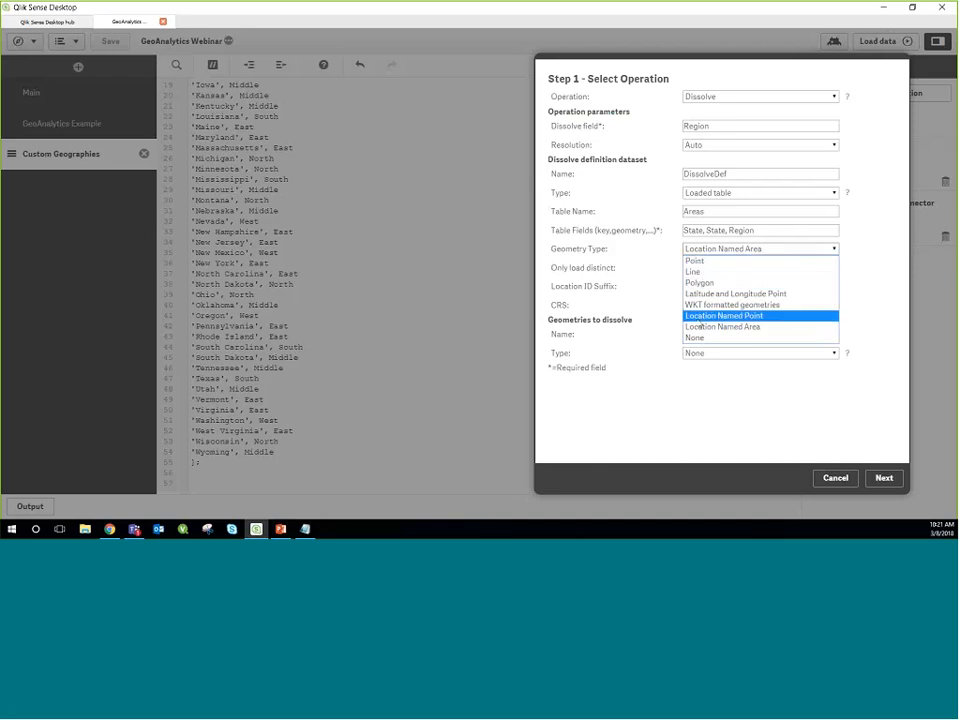
left_click(735, 327)
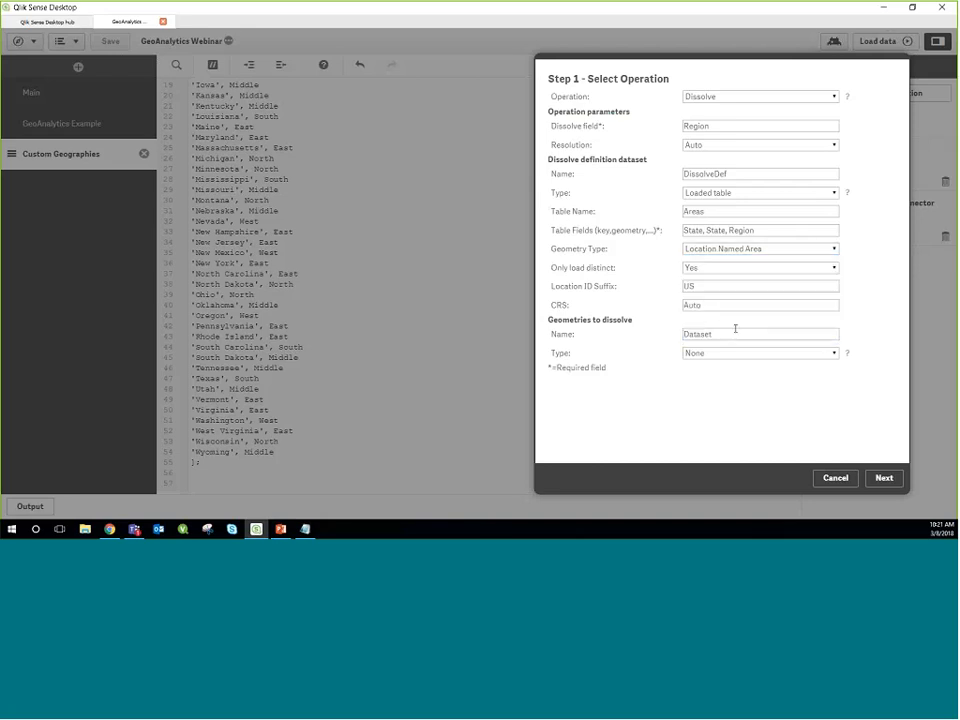
left_click(885, 479)
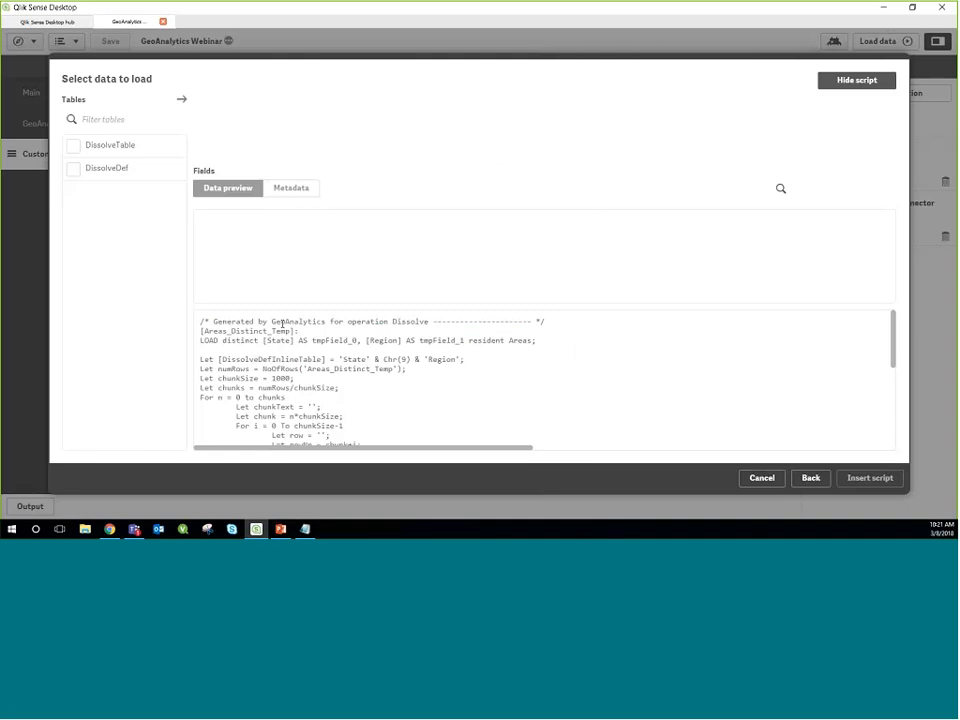
Step: Select DissolveTable with its Region and Region_Geometry fields, and insert the generated script
left_click(96, 149)
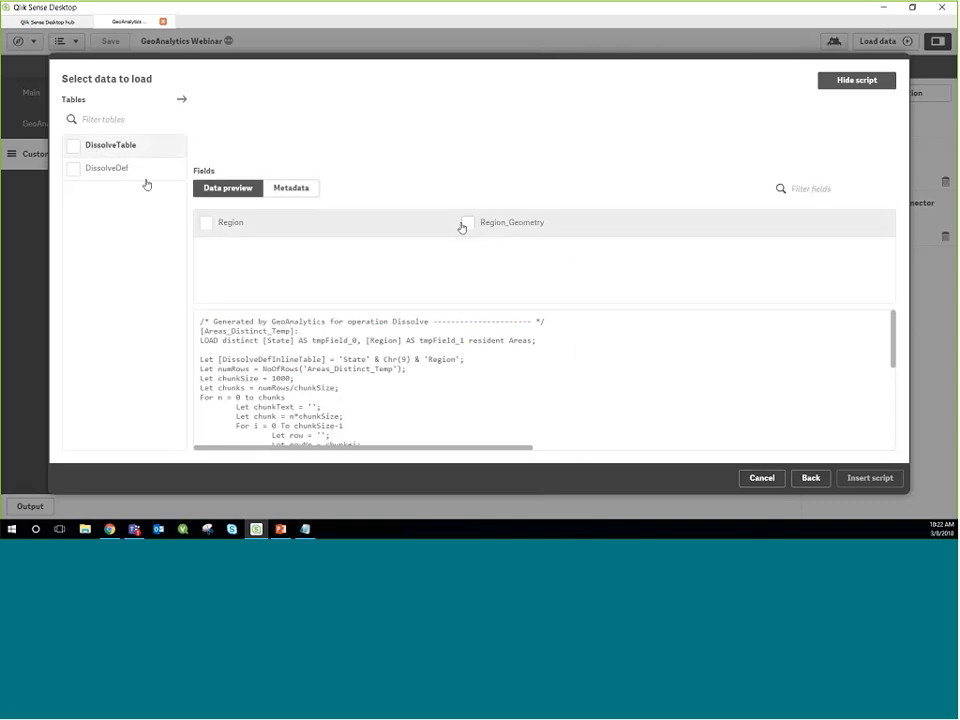
left_click(76, 149)
left_click(90, 168)
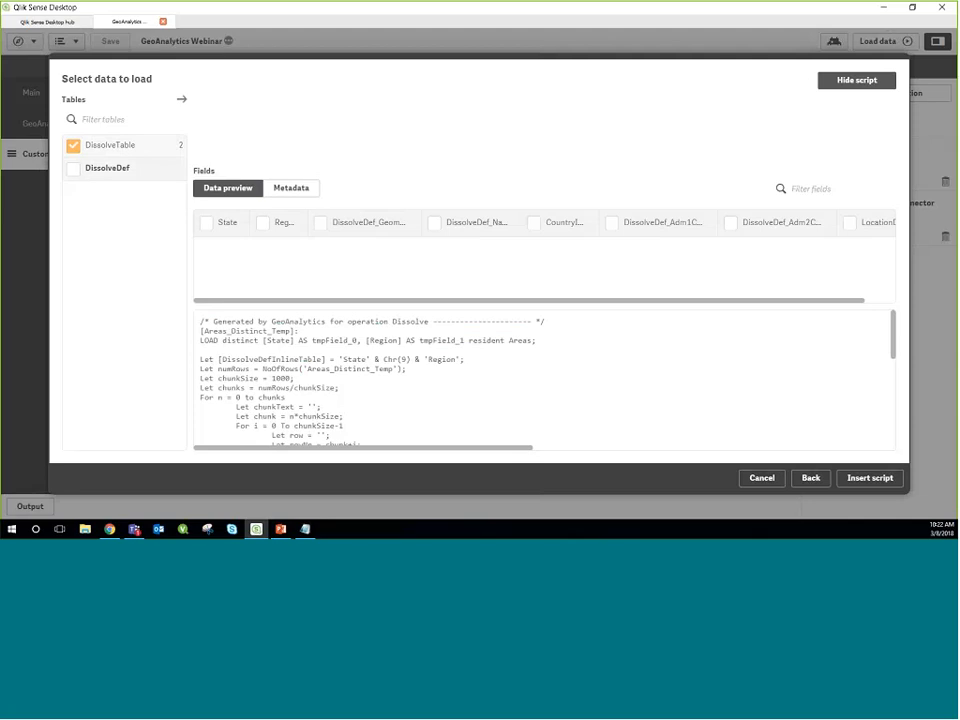
scroll(328, 360, "down", 2)
scroll(330, 354, "up", 2)
left_click(135, 147)
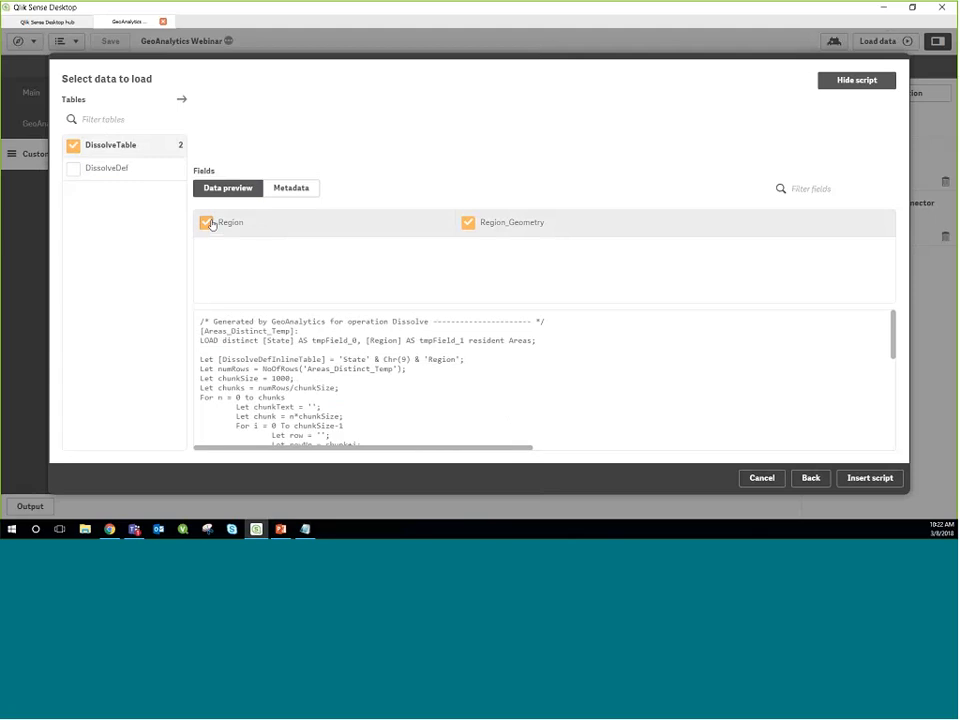
left_click(870, 478)
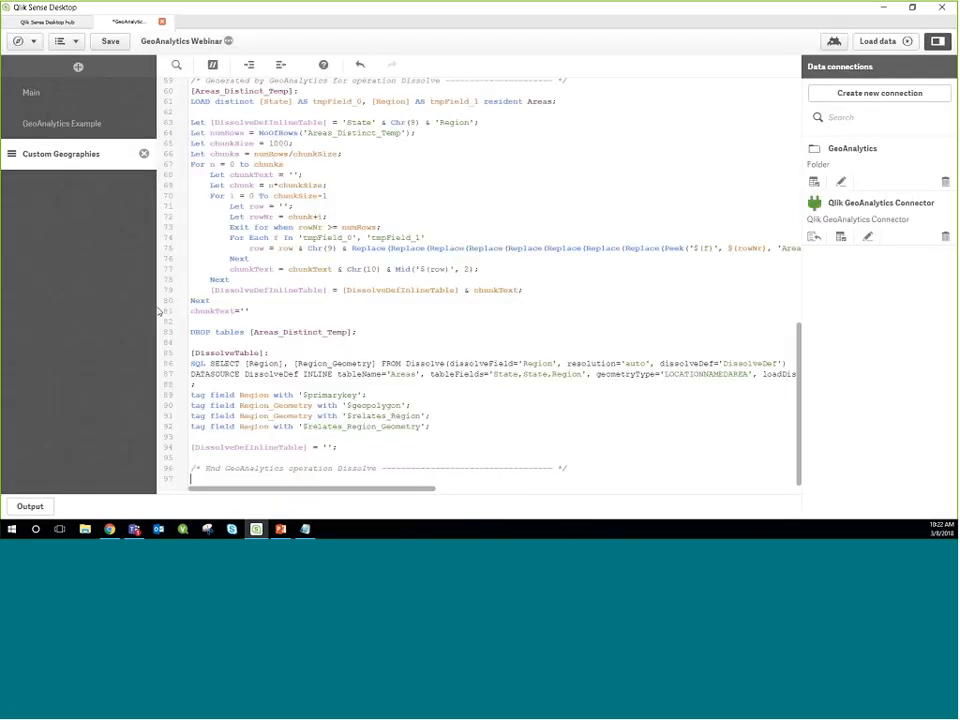
Step: Review the inserted connector statement and generated Dissolve code beneath the Areas table
scroll(258, 308, "up", 3)
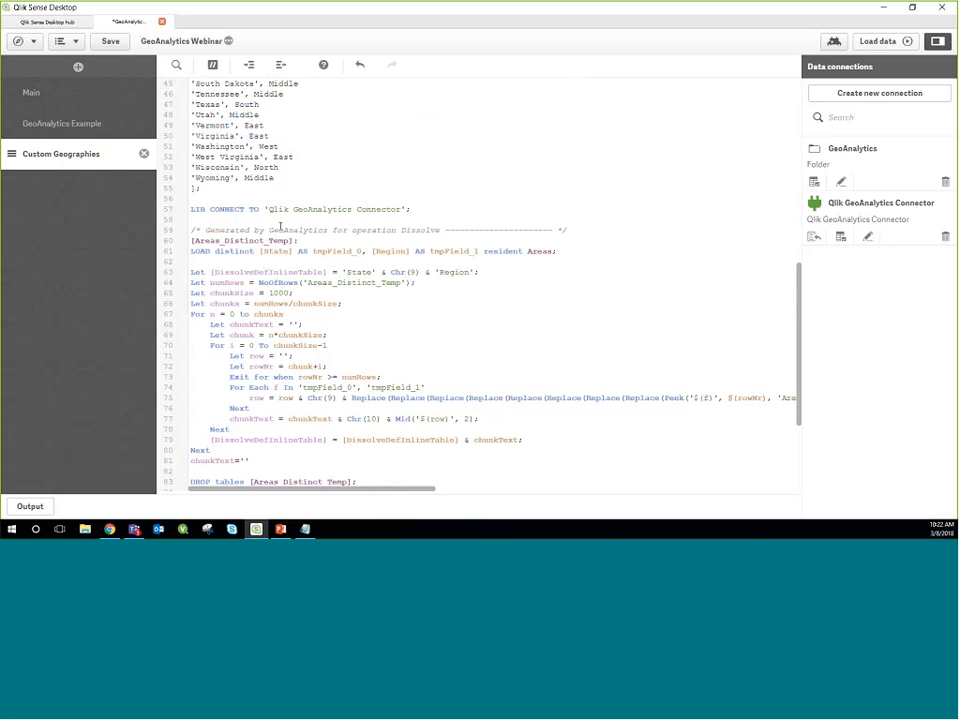
left_click(261, 192)
left_click(249, 210)
scroll(261, 274, "down", 5)
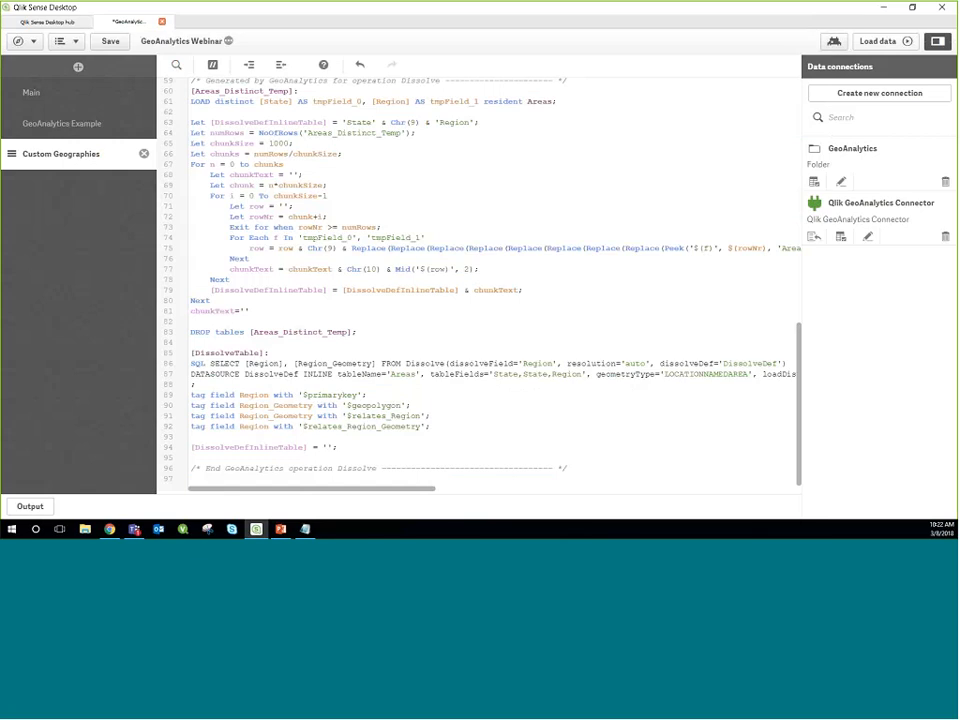
Step: Load the data with the generated Dissolve script for the Areas table, and close the load progress report
scroll(326, 214, "up", 3)
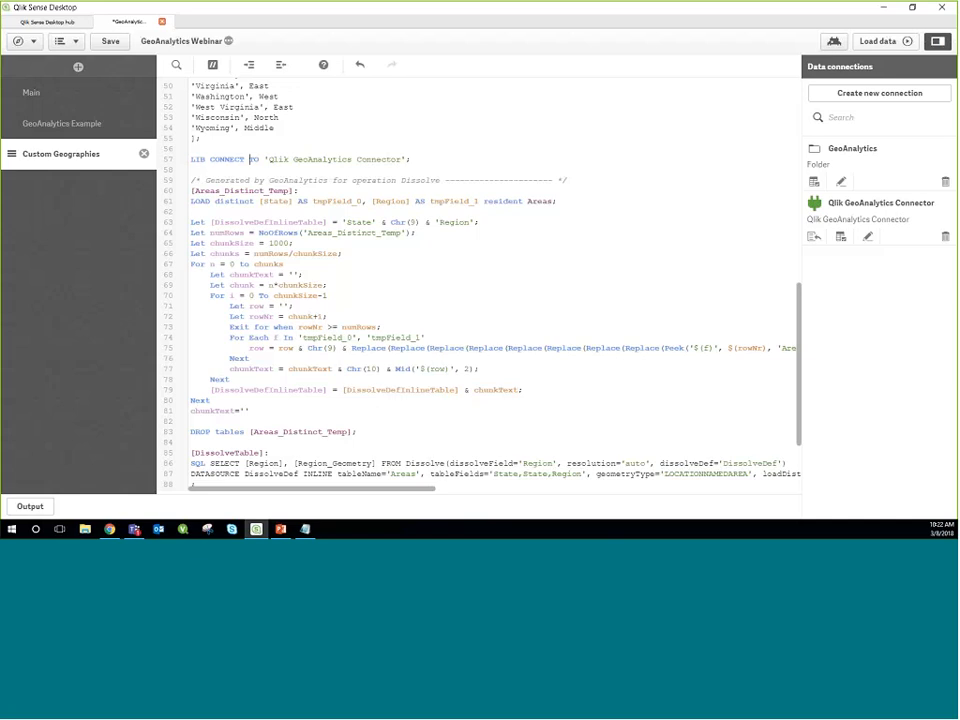
double_click(390, 201)
double_click(259, 128)
scroll(383, 280, "down", 2)
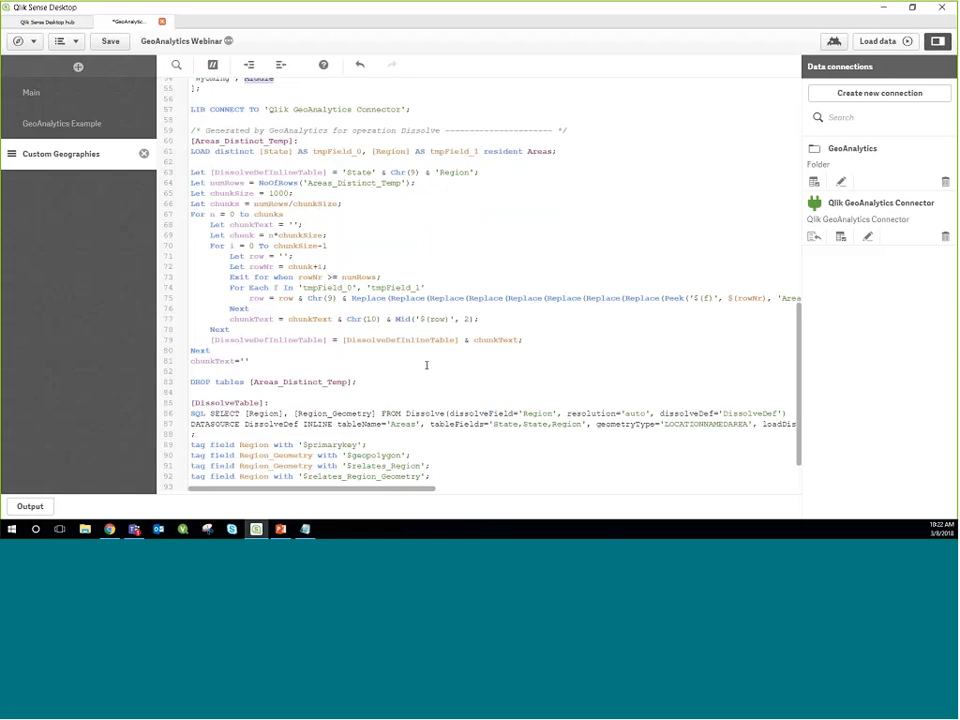
scroll(314, 373, "down", 2)
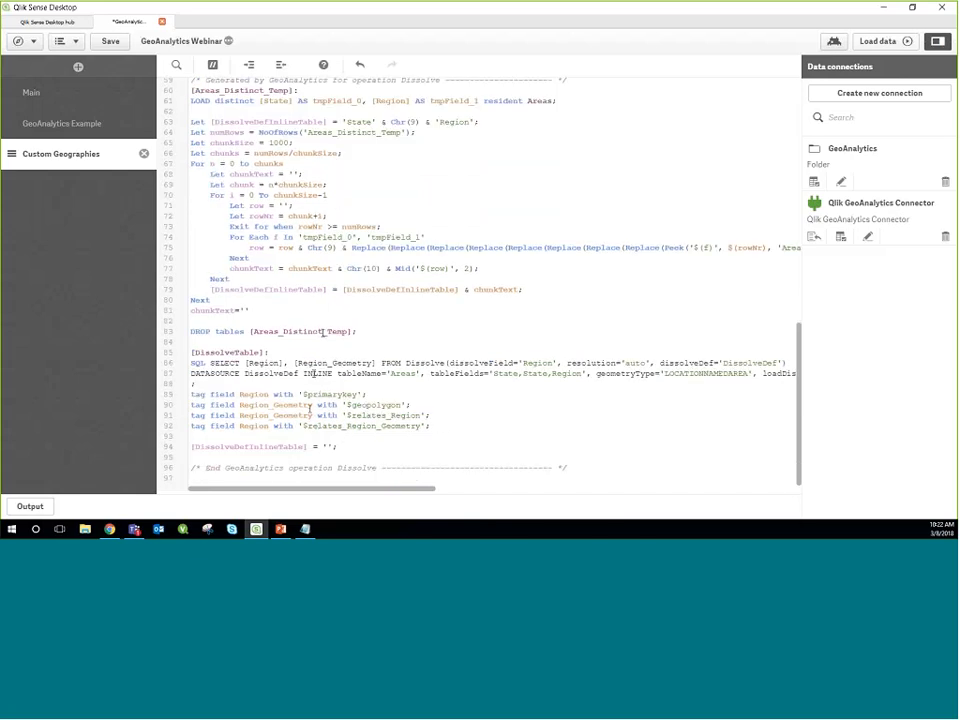
scroll(321, 332, "up", 15)
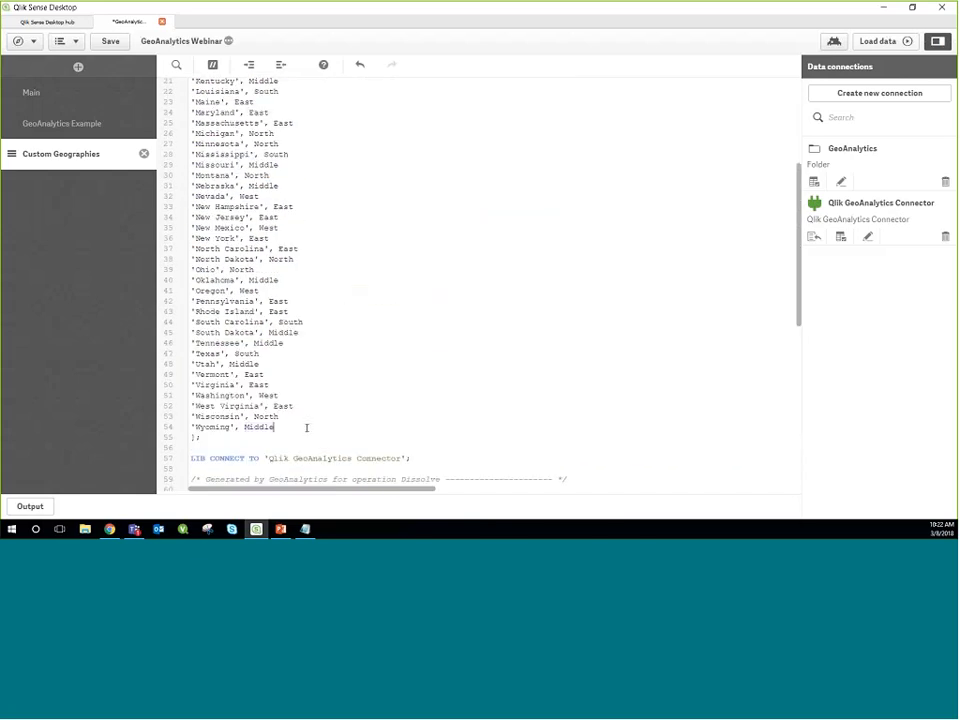
key("ctrl+l")
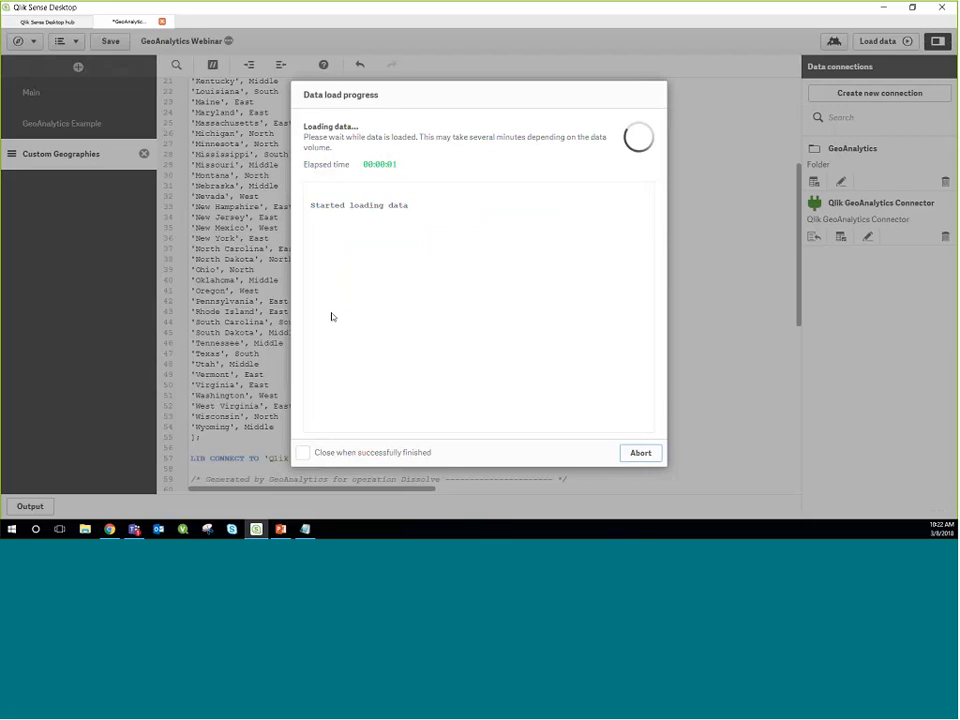
left_click(641, 453)
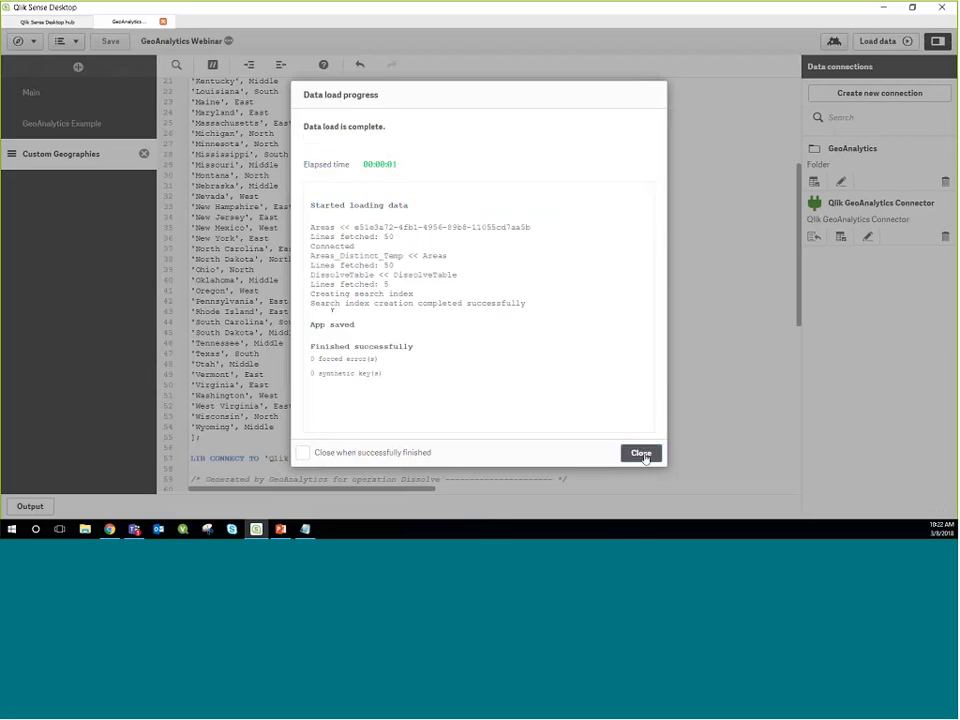
Step: Go to the app overview and open the Custom Geographies sheet for editing
left_click(33, 43)
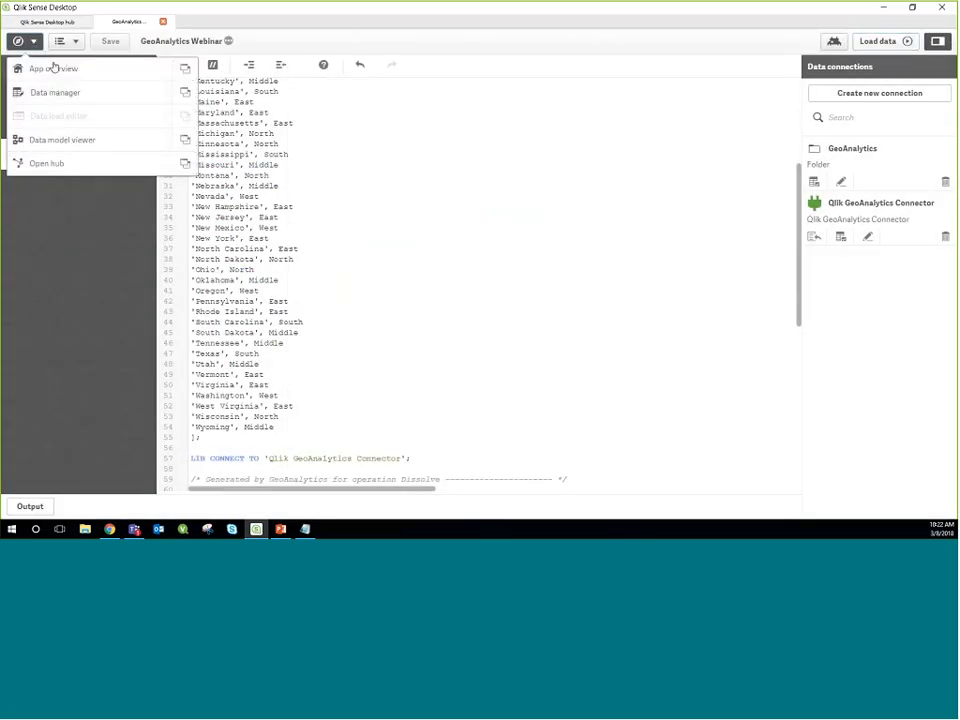
left_click(56, 70)
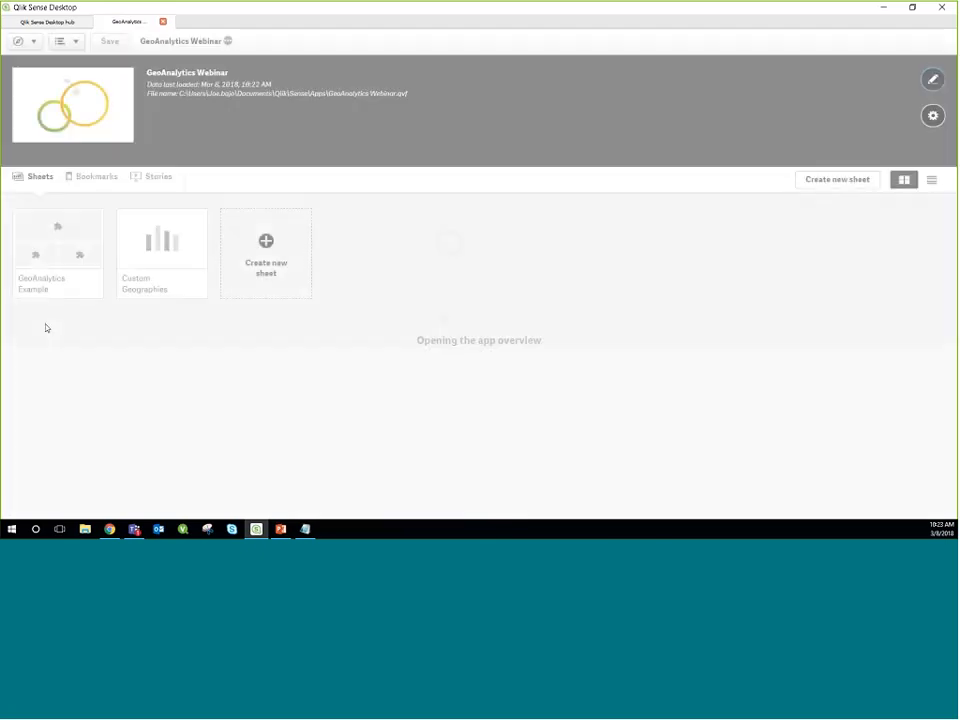
left_click(176, 240)
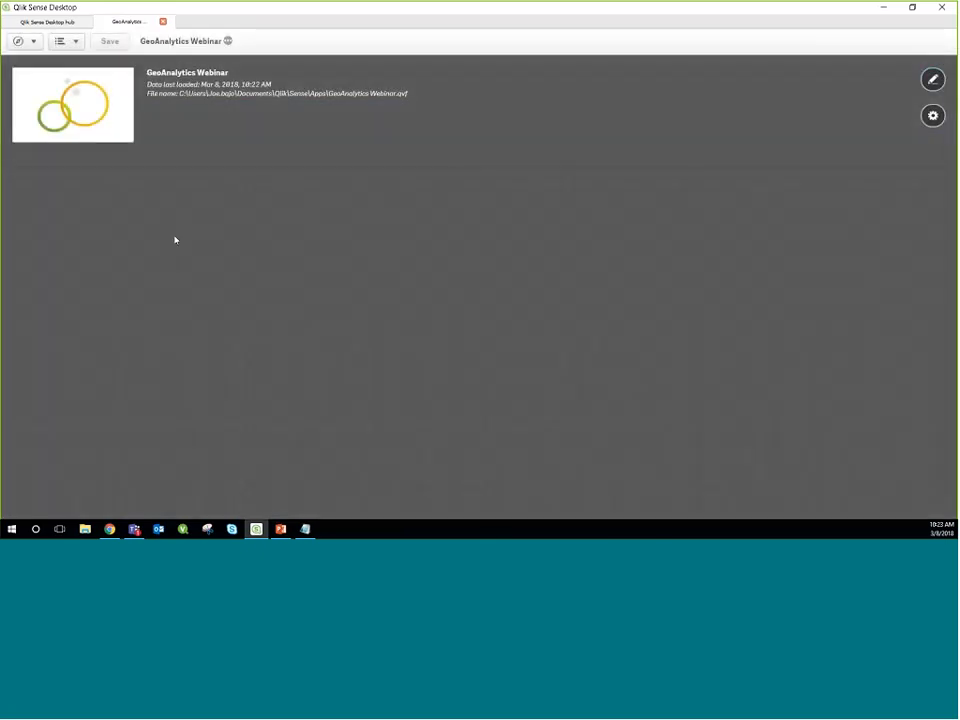
left_click(730, 42)
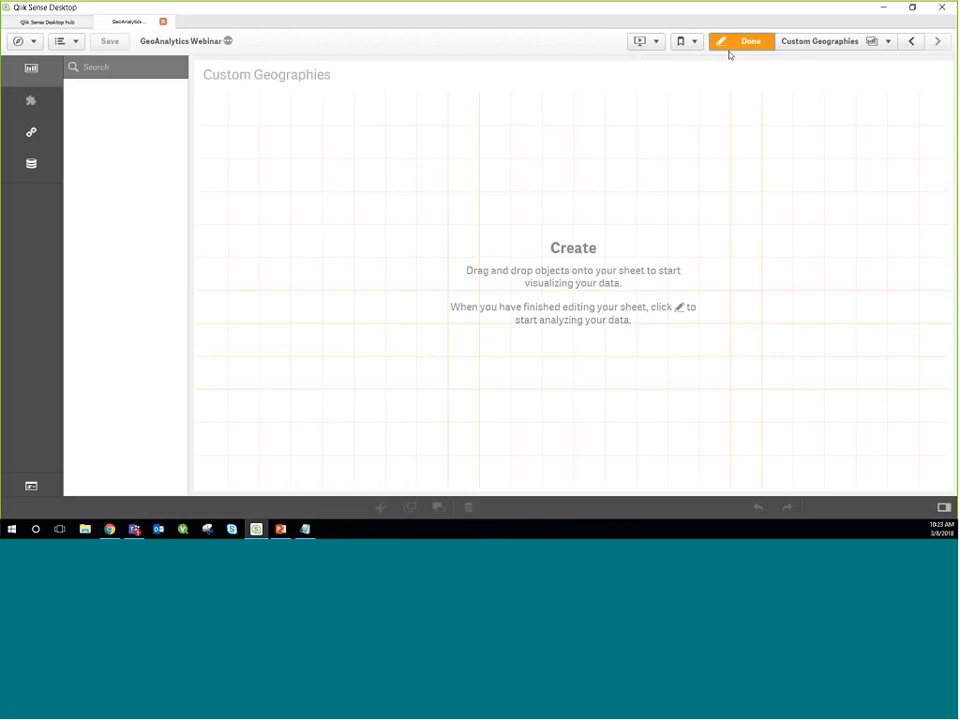
Step: Add a GeoAnalytics Map to the upper part of the empty sheet and extend its height downward
left_click(41, 114)
left_click(115, 93)
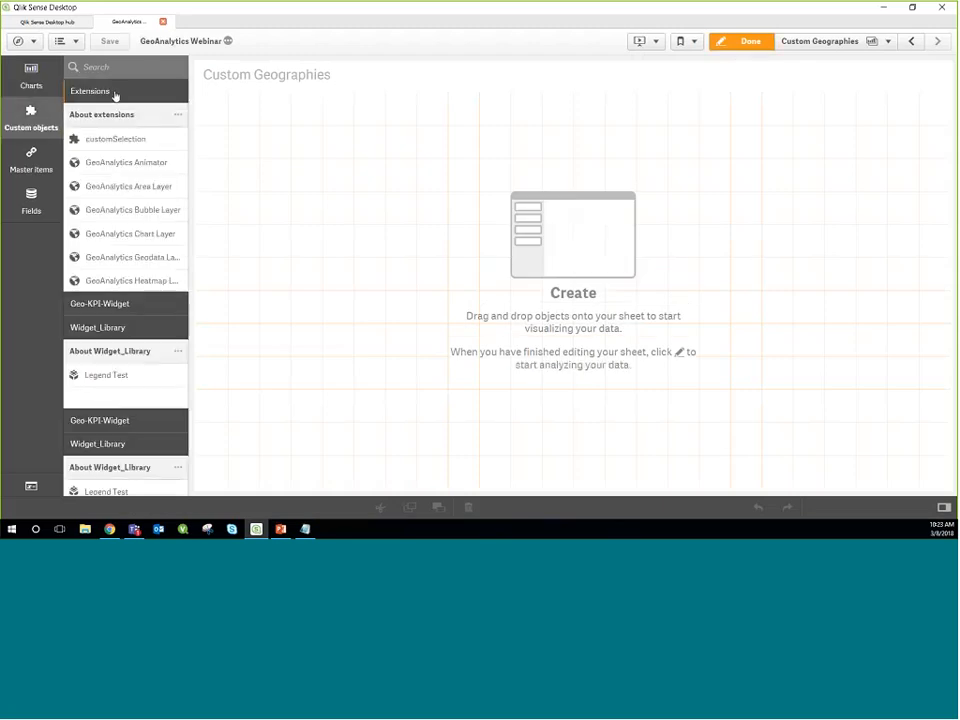
left_click_drag(125, 327, 510, 174)
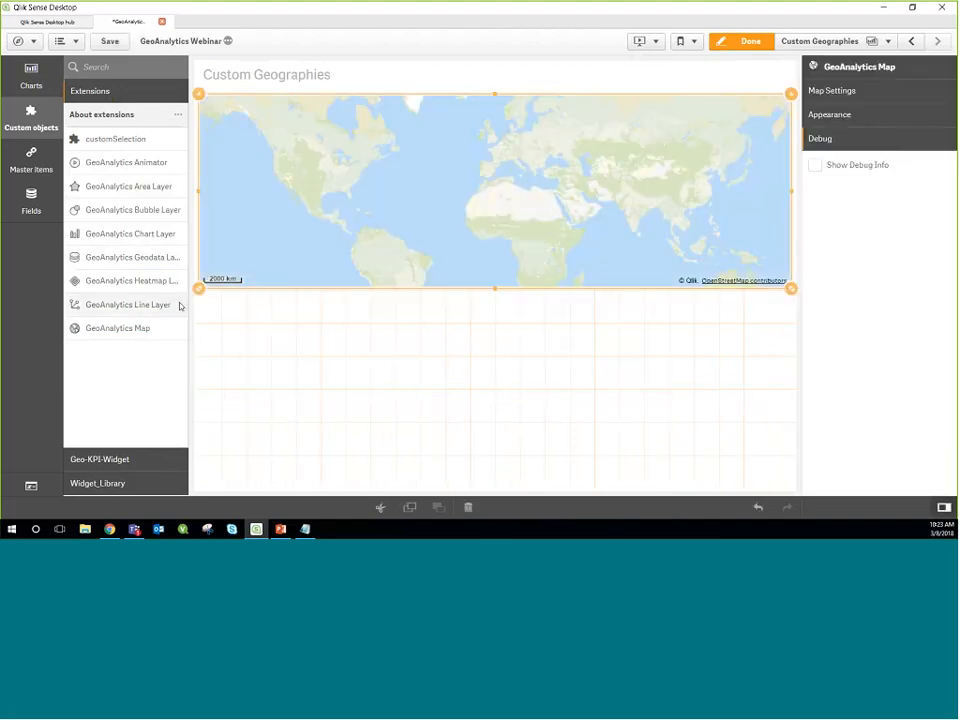
left_click_drag(199, 290, 199, 321)
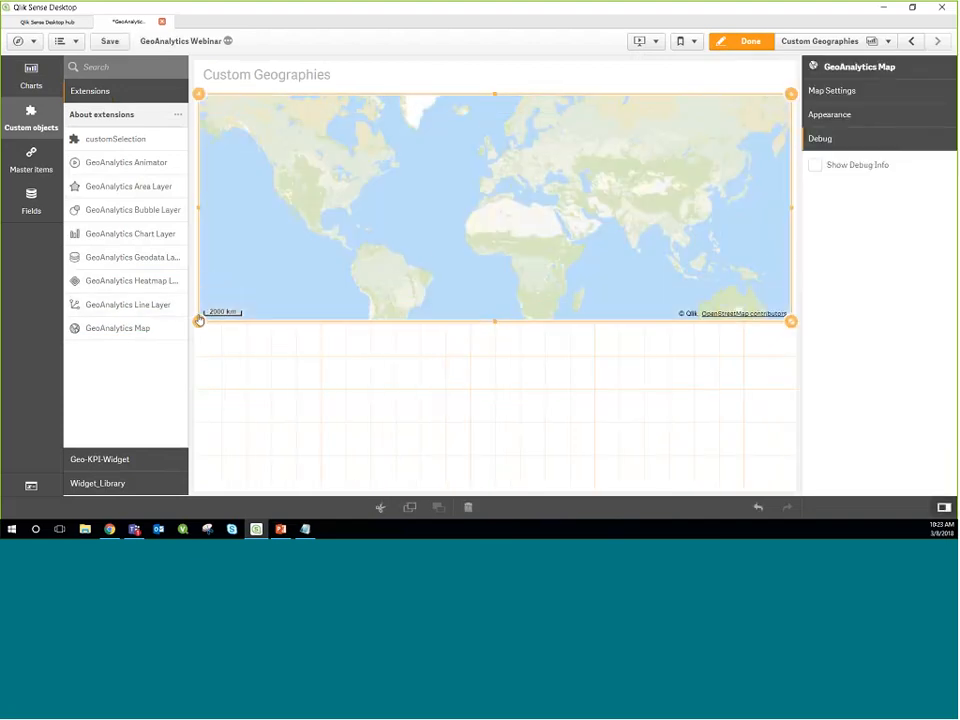
Step: Add a GeoAnalytics Area Layer below the map with Region as its dimension, and check where its areas are placed
left_click_drag(141, 186, 332, 399)
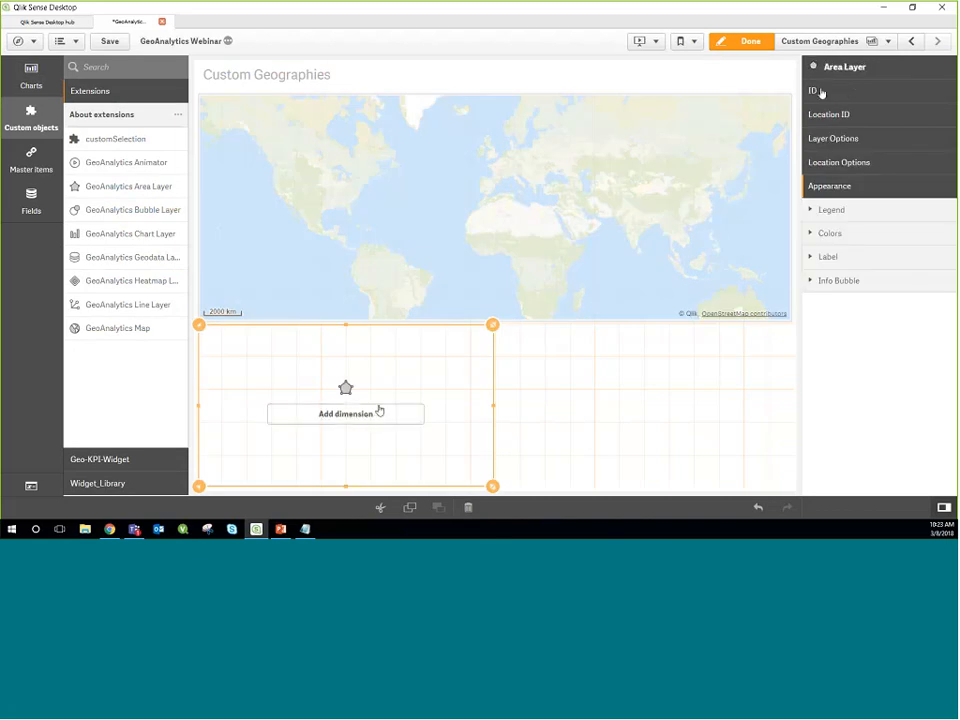
left_click(379, 412)
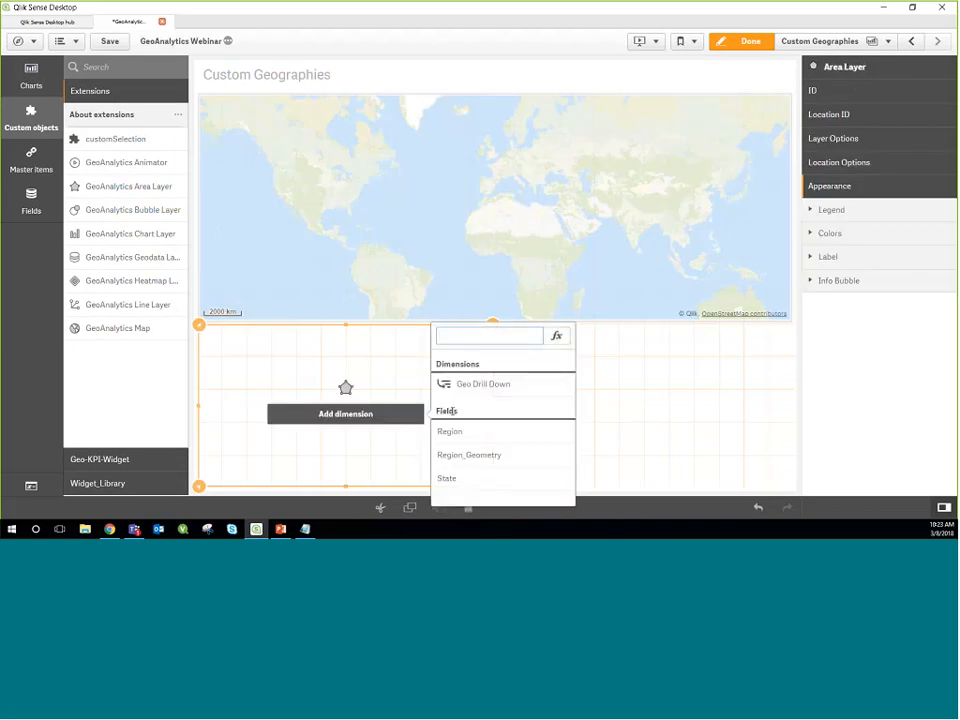
left_click(449, 431)
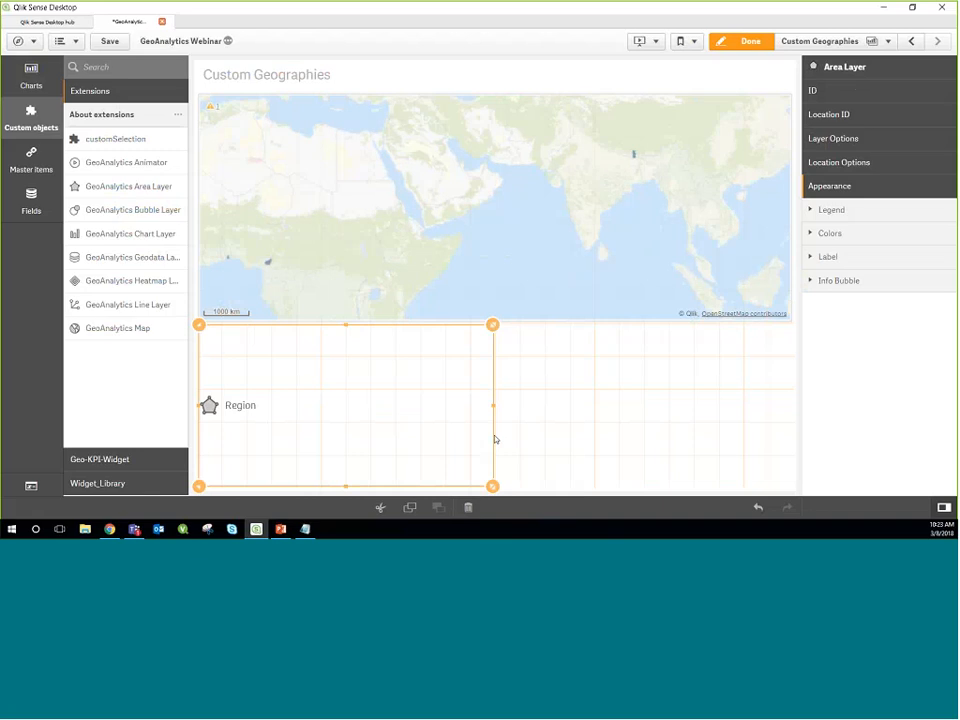
mouse_move(636, 162)
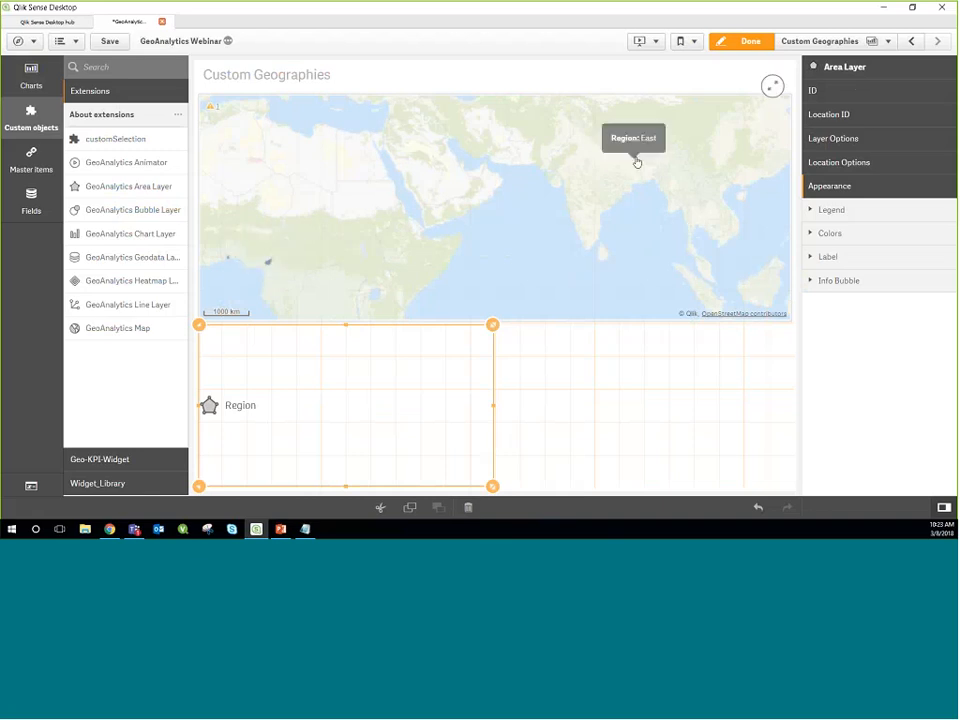
mouse_move(271, 268)
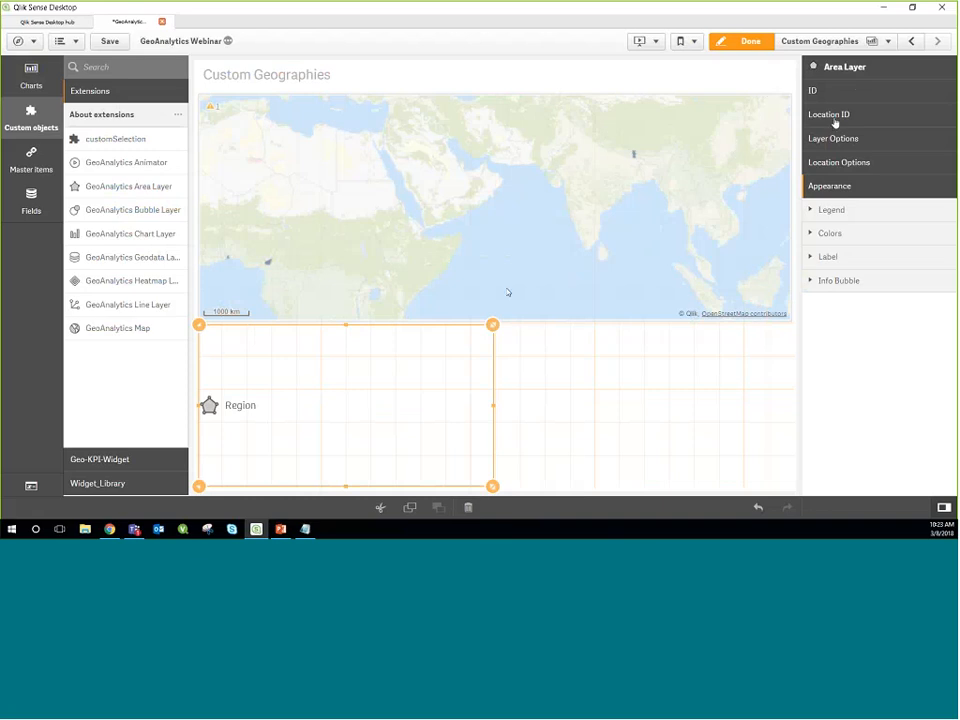
Step: Place the Region_Geometry field on the sheet beside the area layer, and open its dimension's field definition
left_click(34, 198)
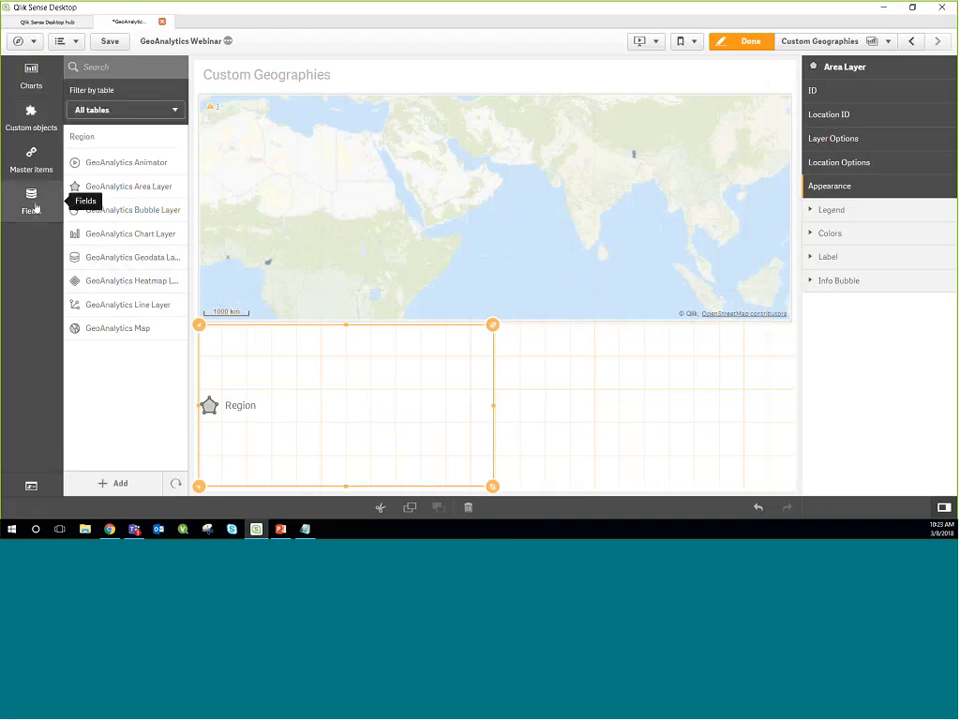
left_click_drag(94, 157, 586, 376)
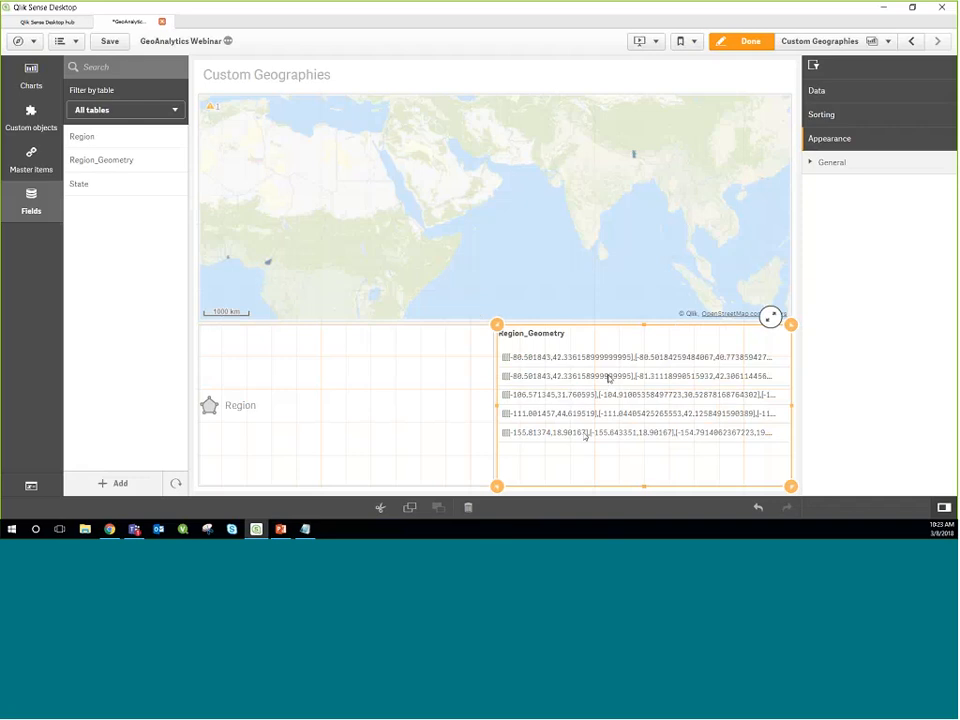
left_click(829, 95)
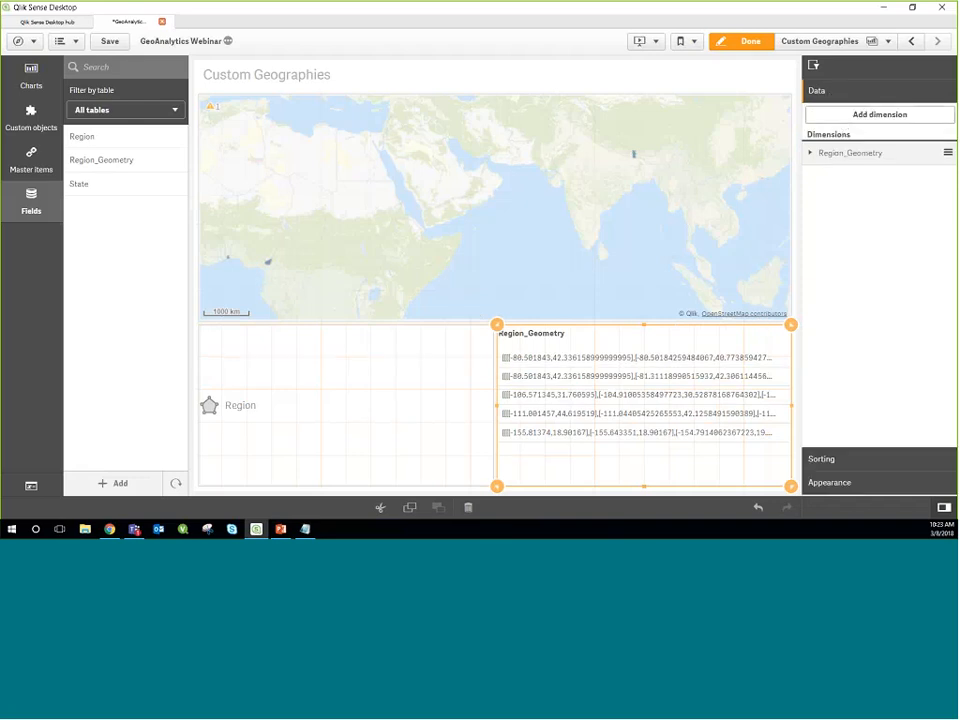
left_click(852, 155)
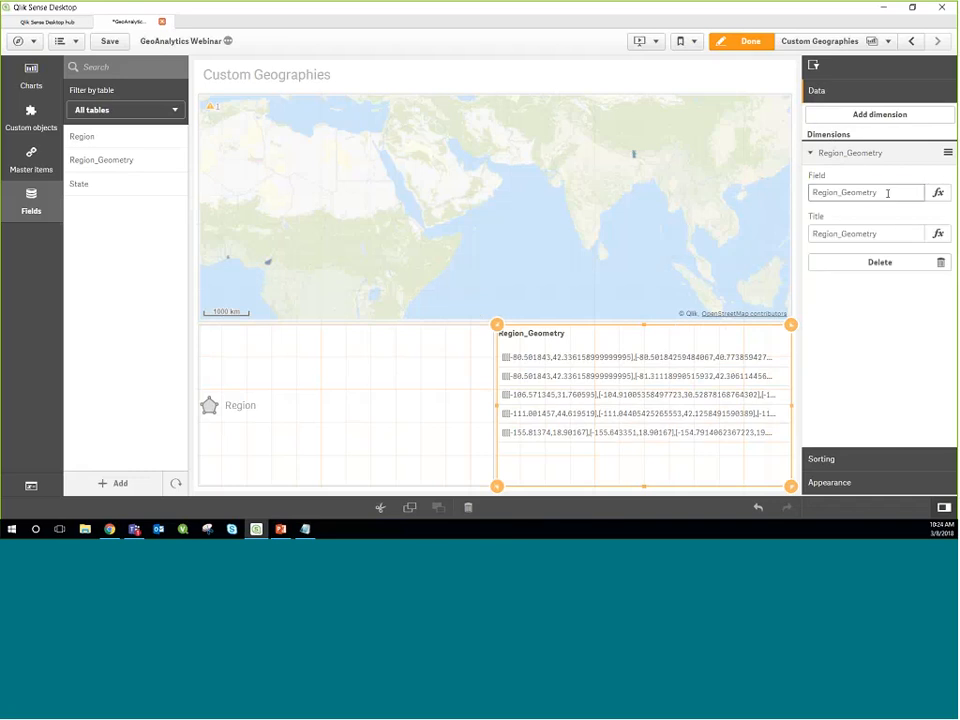
left_click_drag(887, 193, 860, 192)
Step: Add Region_Geometry as the Location ID measure of the Region area layer
left_click(461, 404)
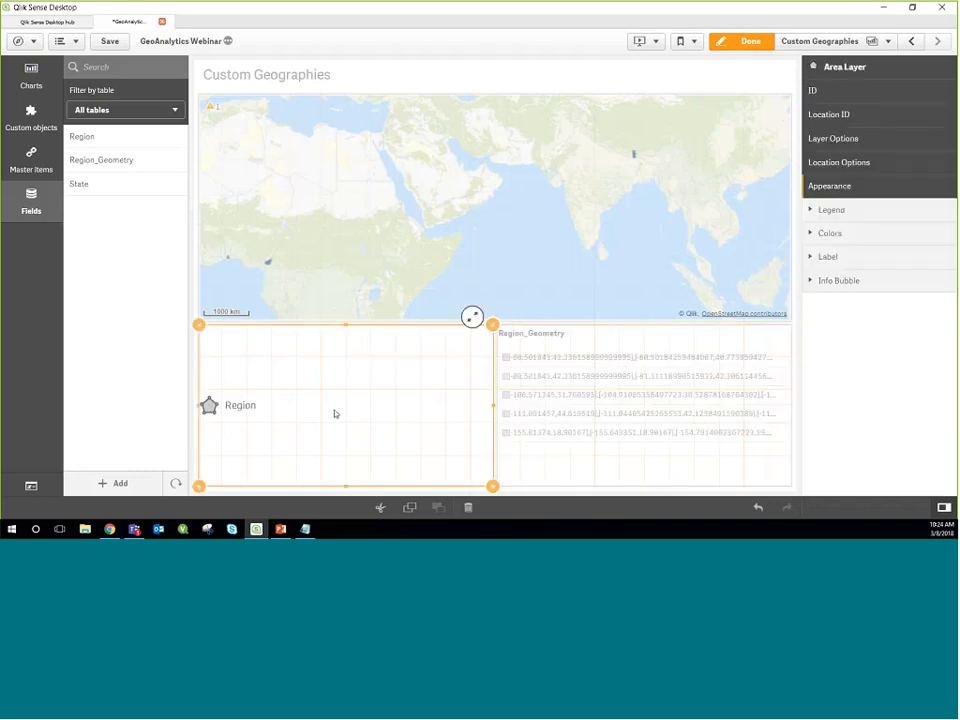
left_click(850, 90)
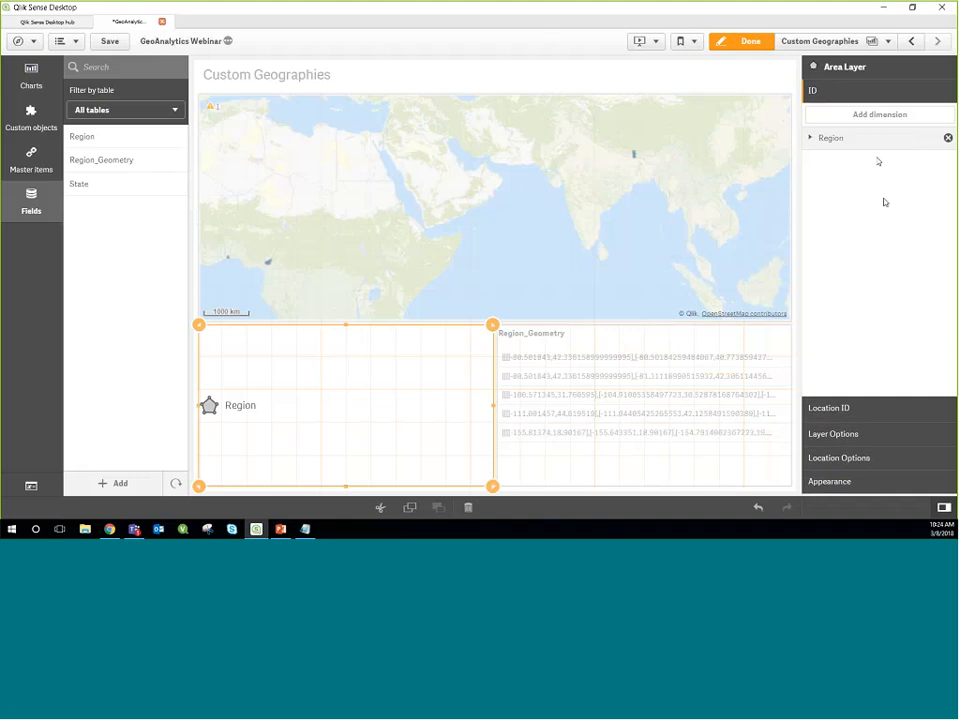
left_click(838, 414)
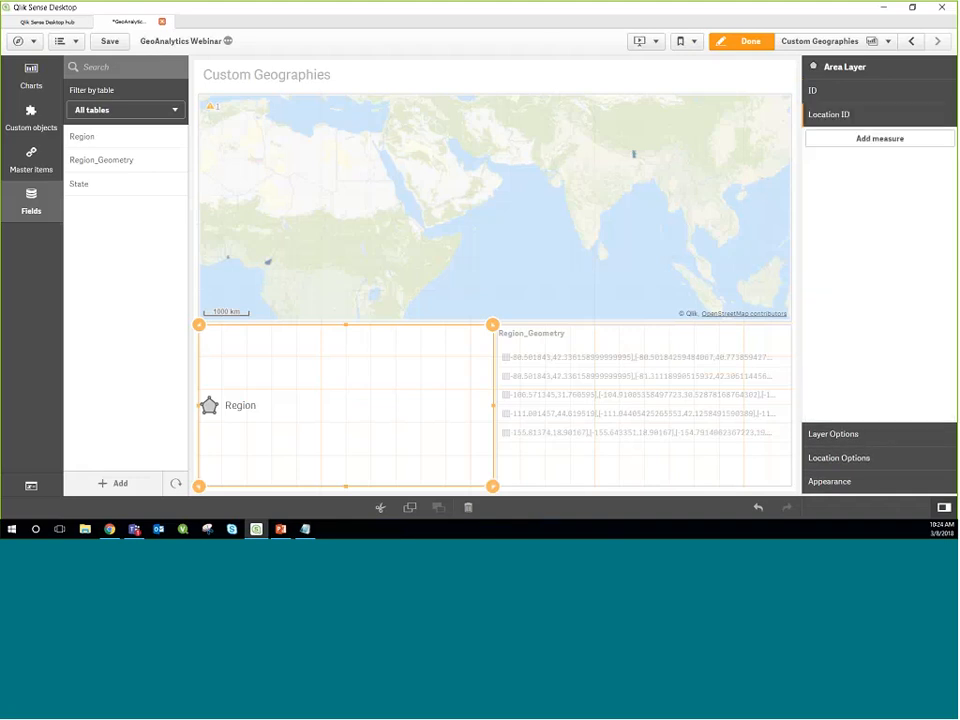
left_click(852, 142)
type("Re")
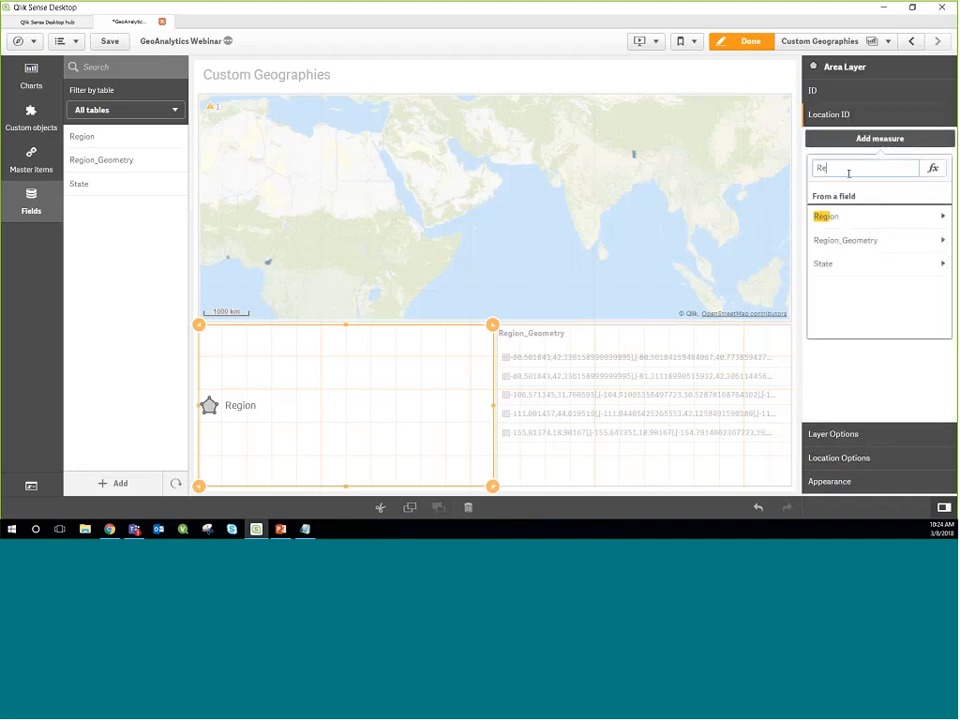
type("gion_Geo")
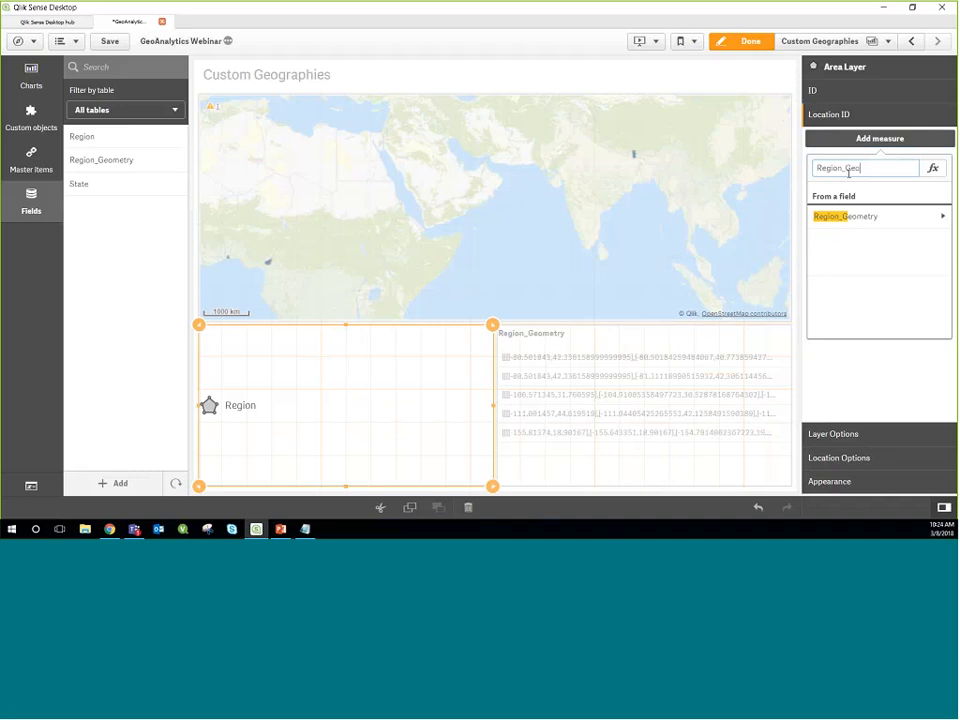
type("metry")
key("Return")
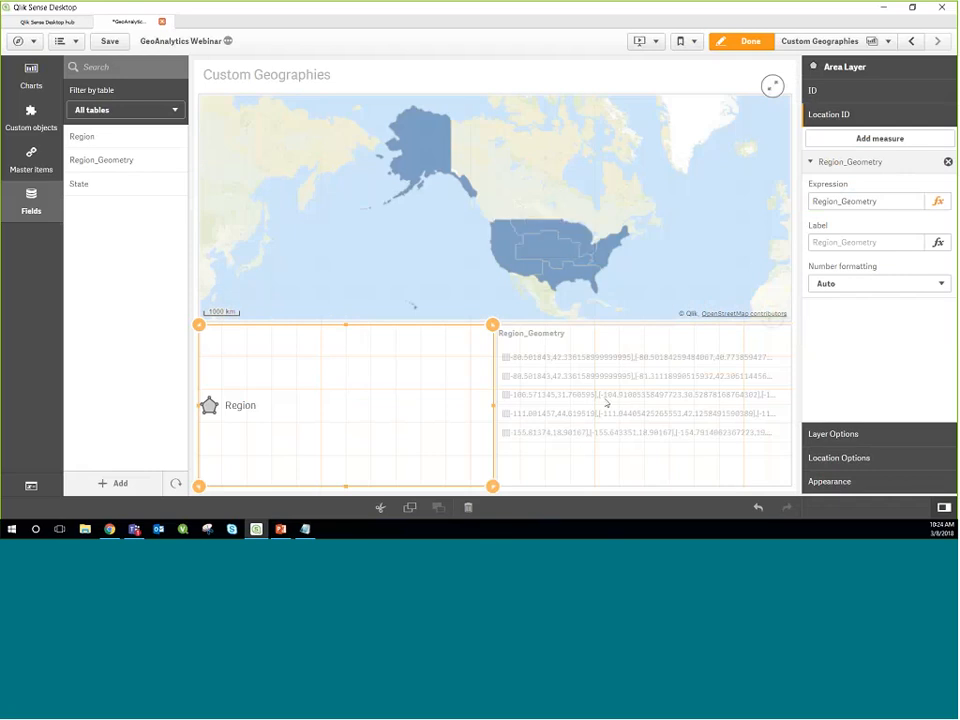
Step: Switch the area layer to custom colors by the Region dimension, and finish editing the sheet
left_click(836, 484)
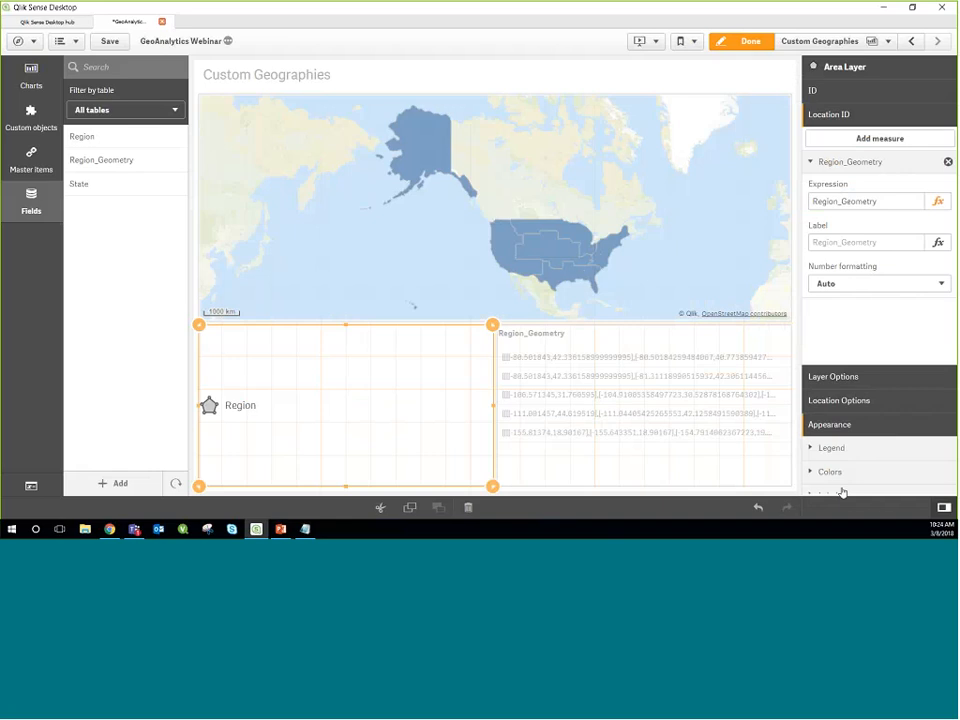
left_click(844, 238)
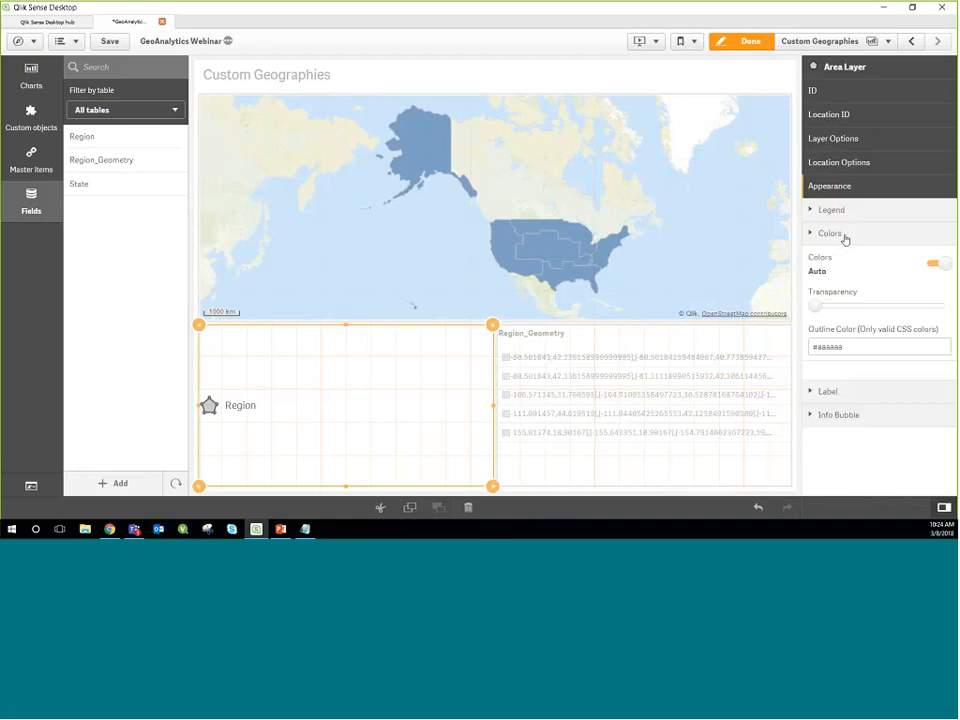
left_click(939, 266)
left_click(856, 297)
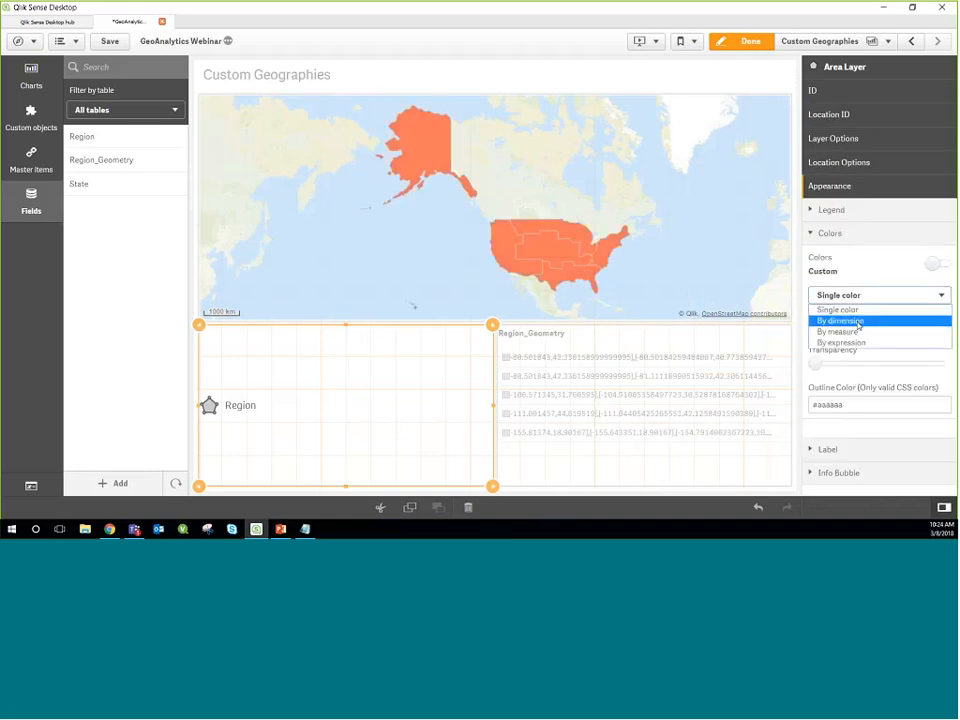
left_click(841, 320)
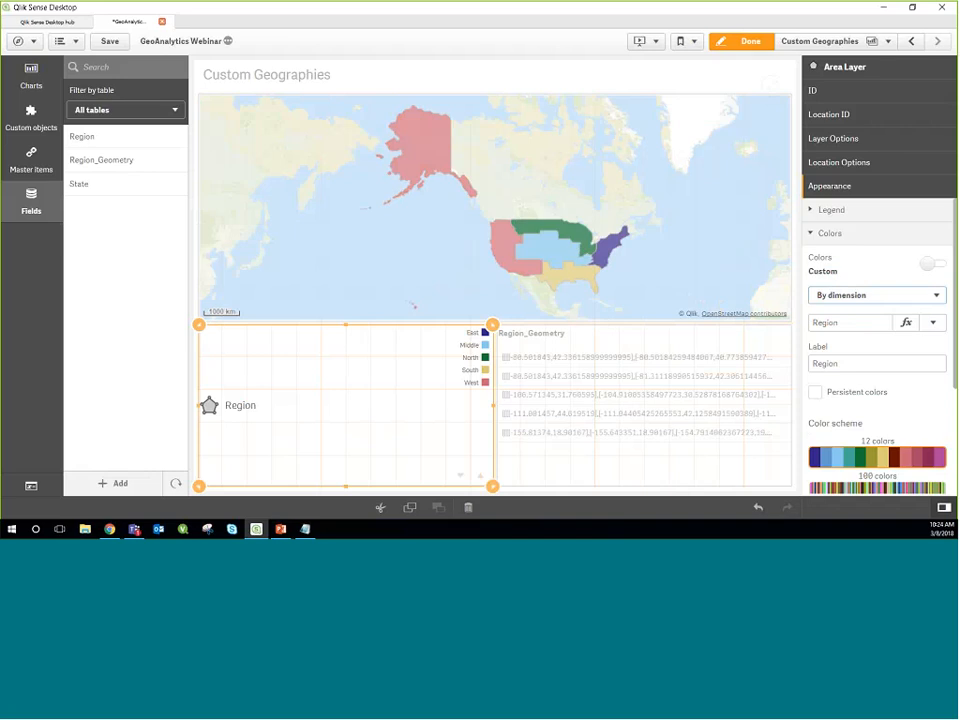
left_click(745, 41)
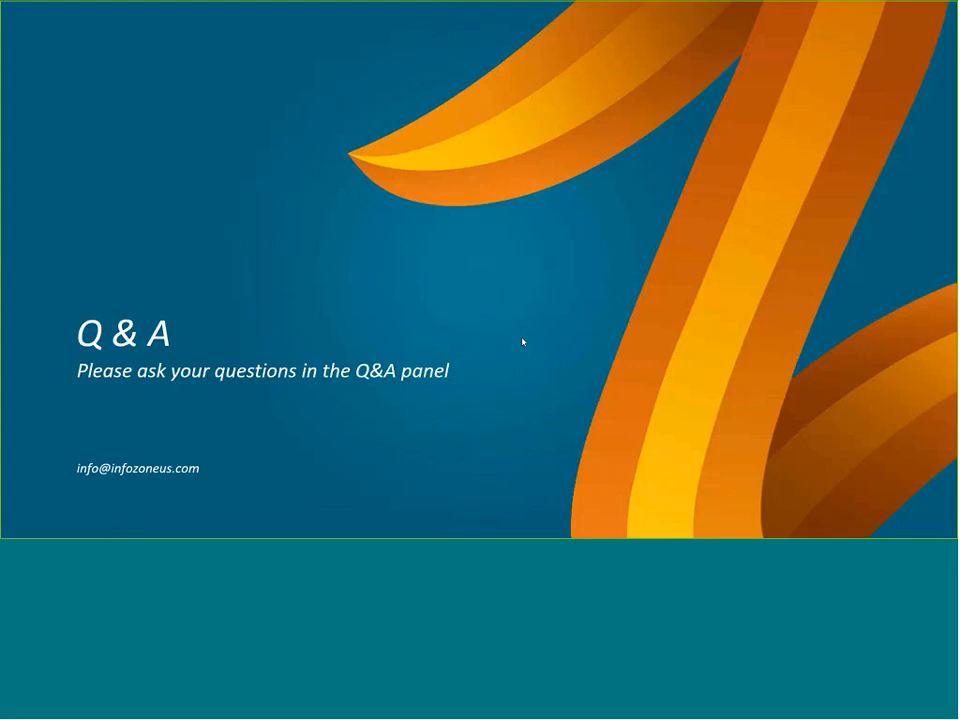
key("Left")
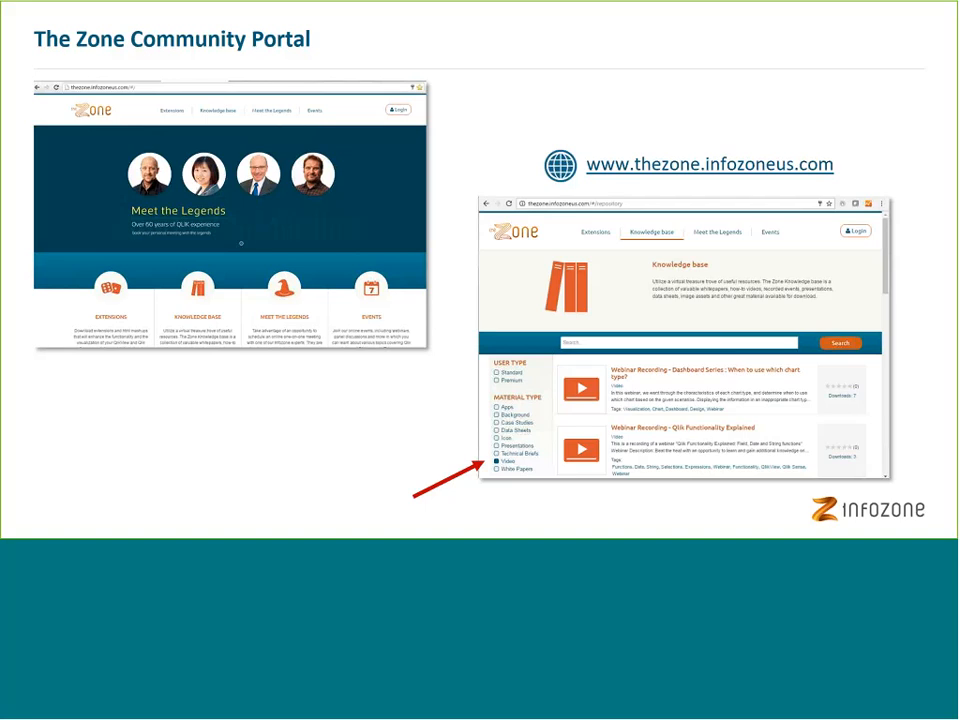
key("Right")
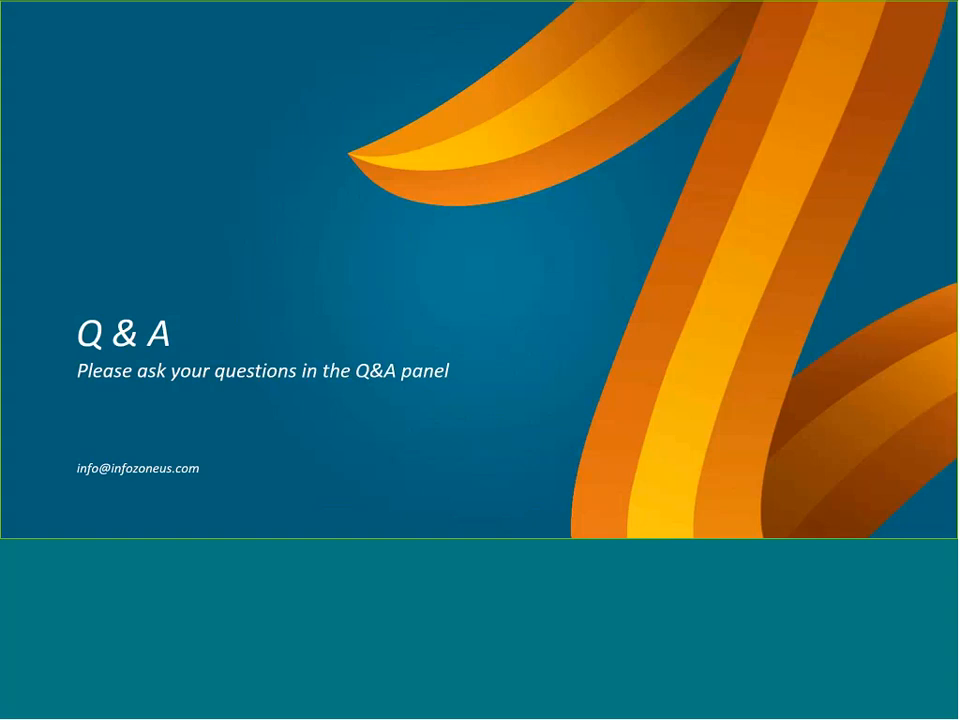